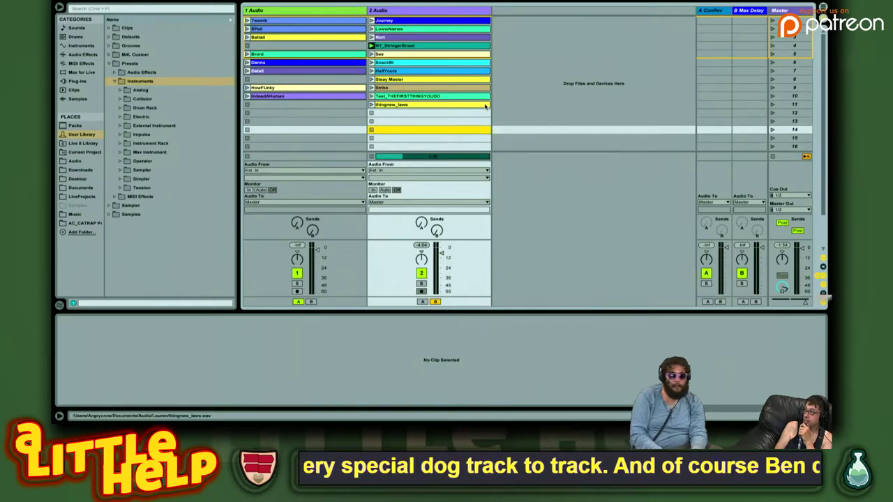
Save the Live set as MeowMeowz_8_11_17 in the VPC_2017_Times Project folder
key(super+s)
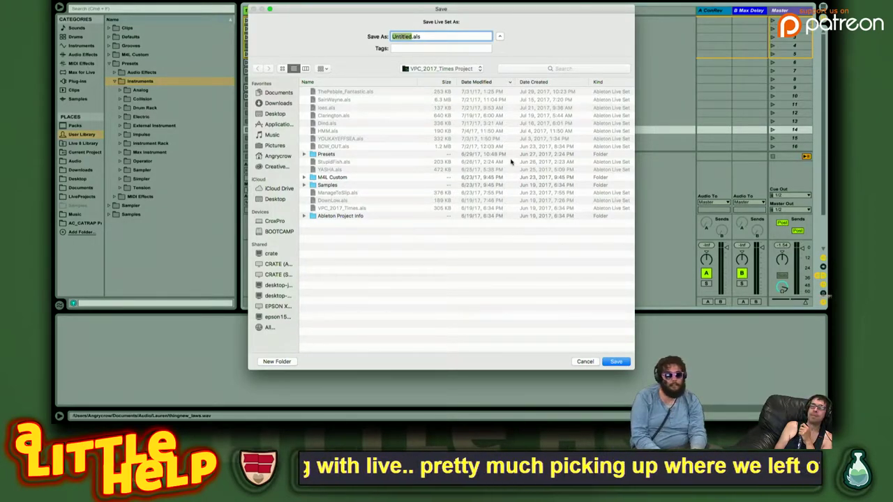
click(585, 361)
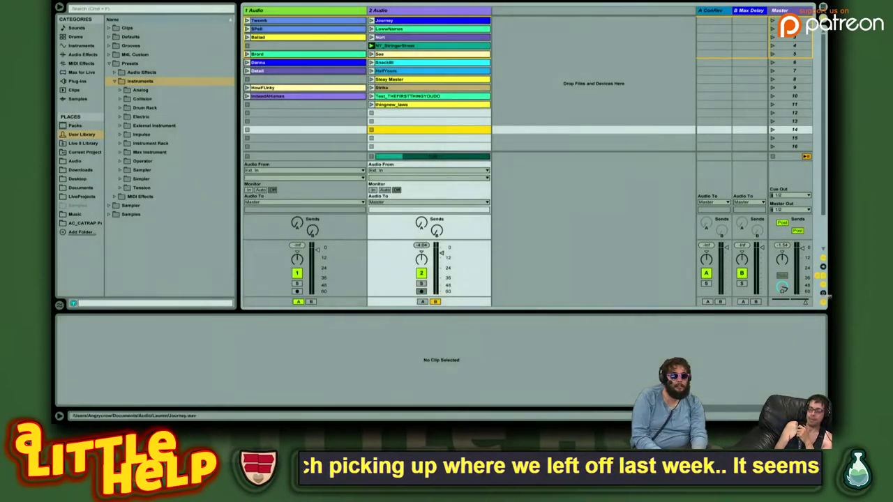
click(528, 83)
key(super+s)
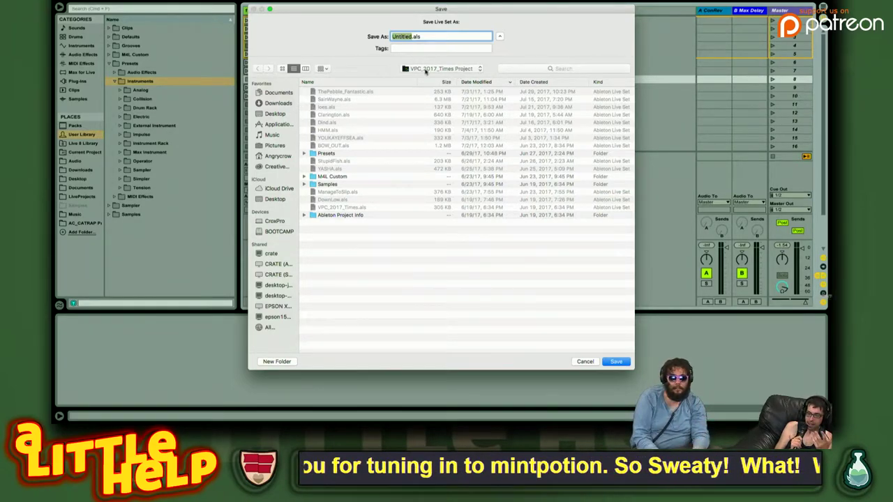
text(H)
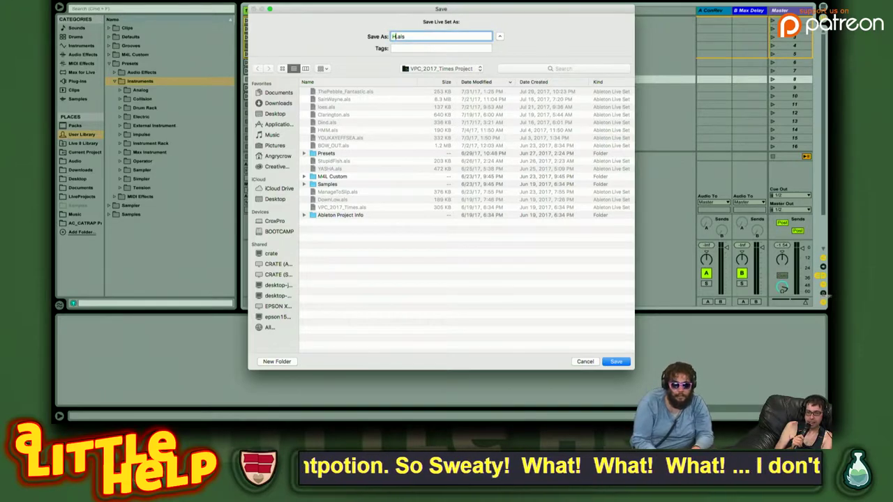
key(BackSpace)
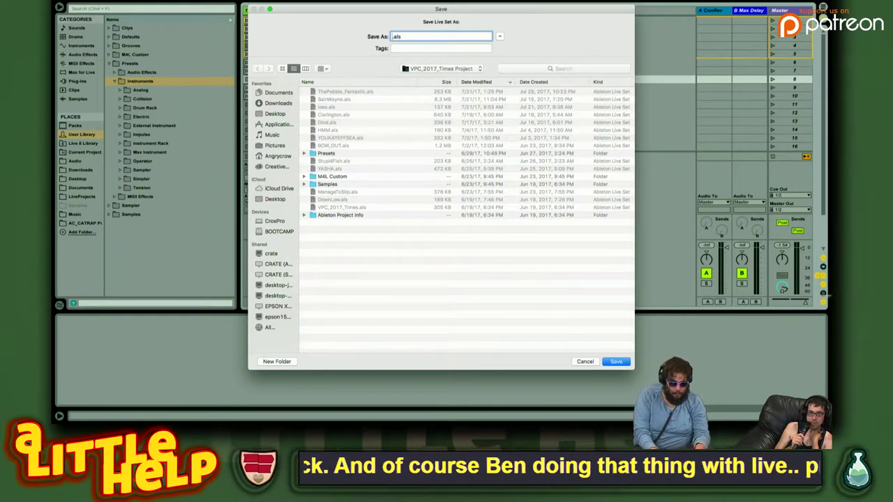
text(M)
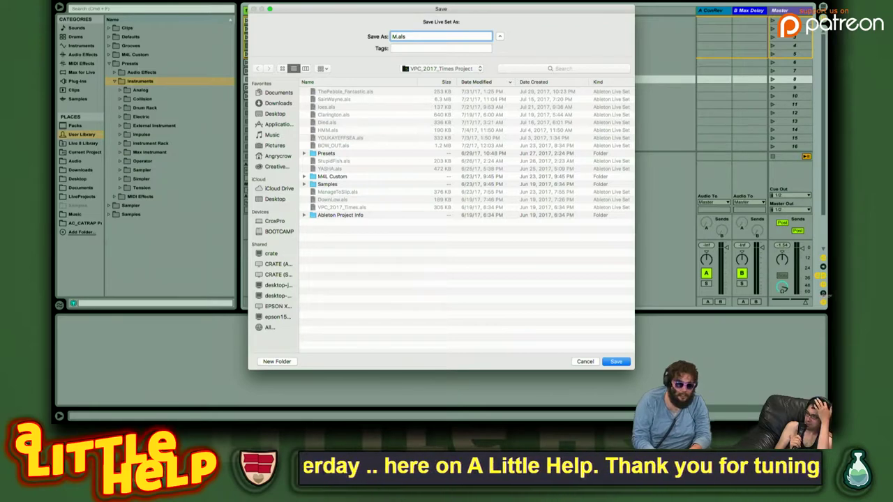
text(eowMe)
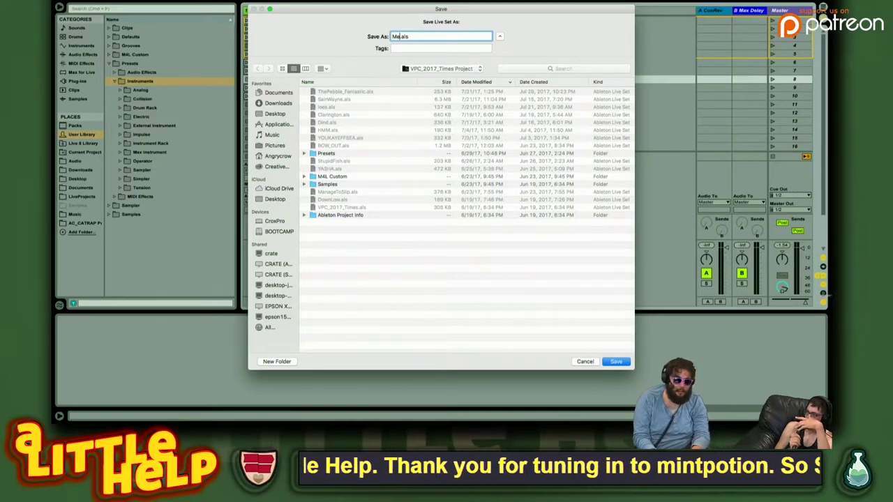
text(owz_8)
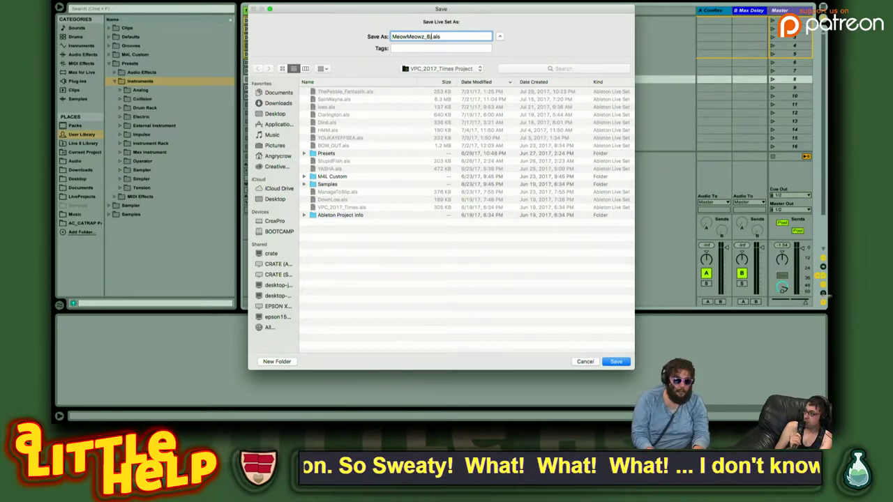
text(_11_17)
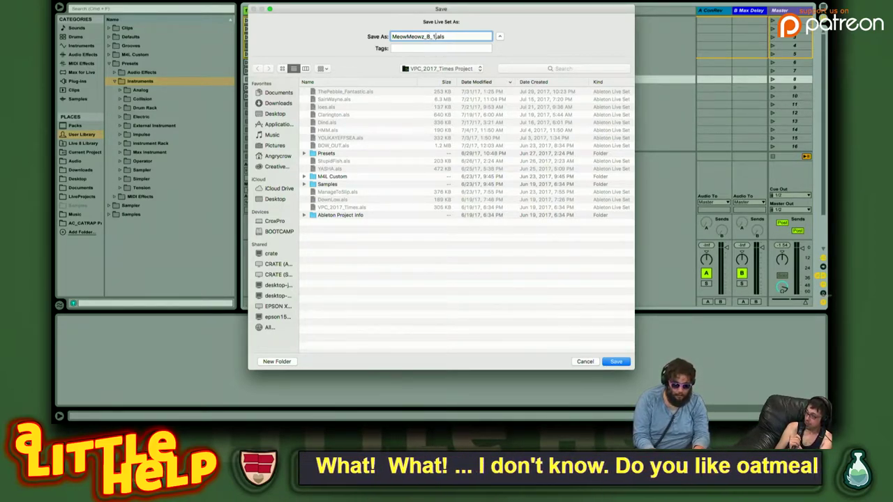
key(Return)
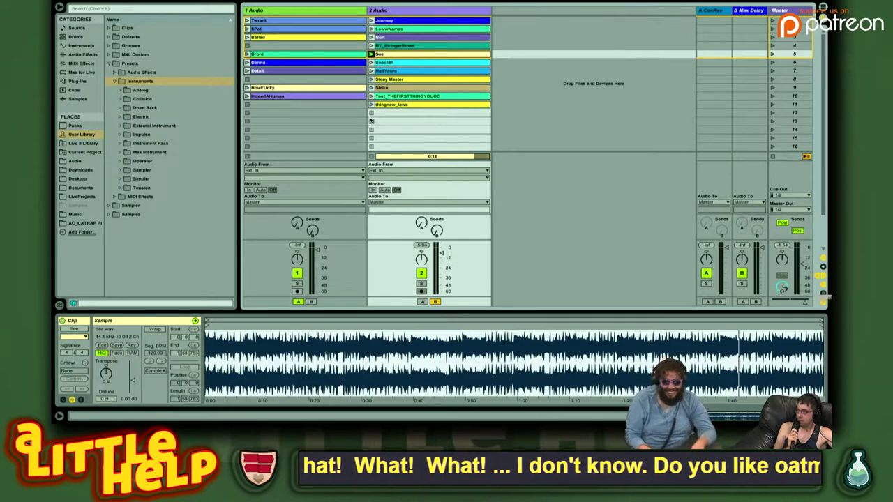
Look through the clips on the second audio track and their sample waveforms, ending on the Journey clip
key(Down)
key(Down)
key(Down)
key(Down)
key(Down)
key(Up)
key(Up)
key(Up)
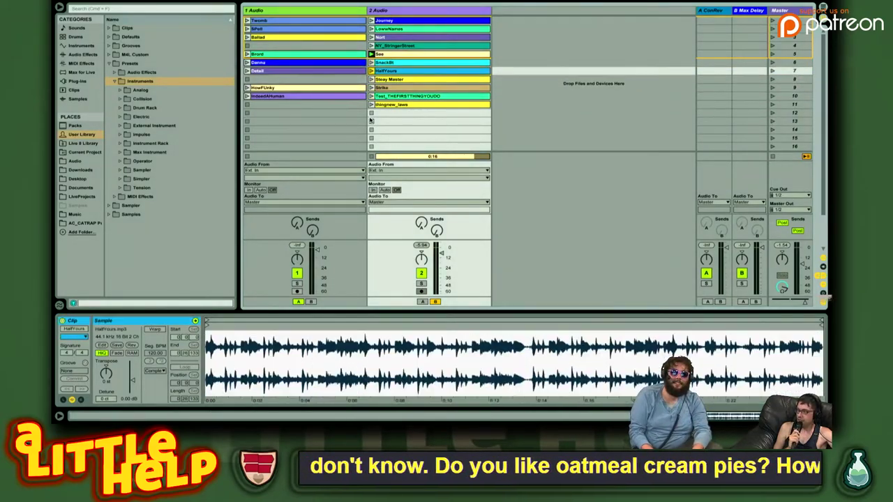
key(Up)
key(Up)
key(Up)
key(Up)
key(Up)
key(Left)
key(Right)
key(Down)
key(Down)
key(Up)
key(Up)
key(Up)
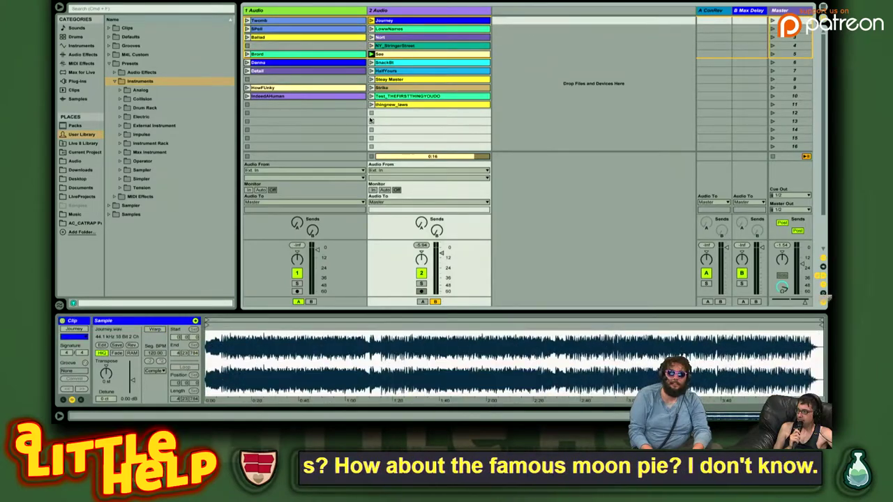
Launch the Journey clip on the second audio track and enable warping for it
key(Return)
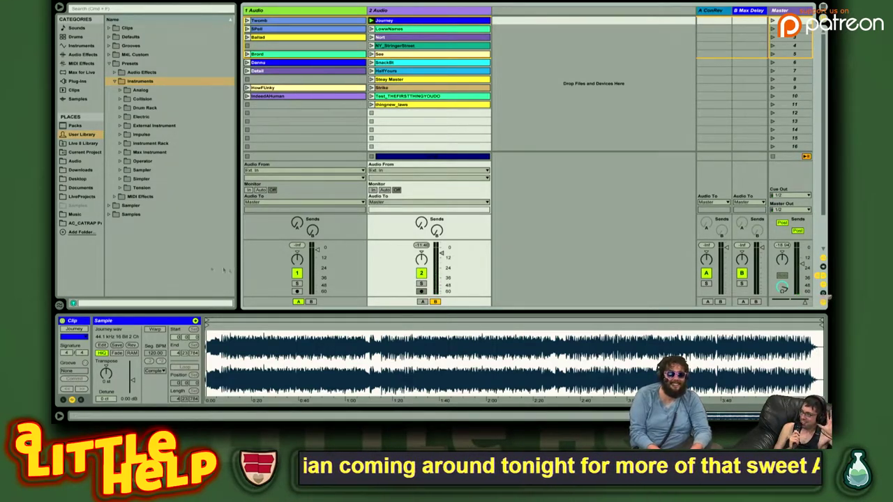
click(155, 330)
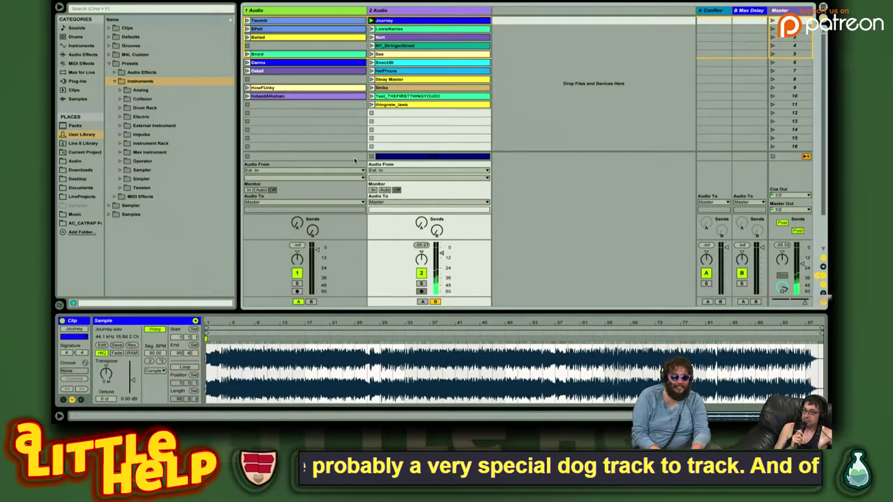
drag(222, 323, 280, 321)
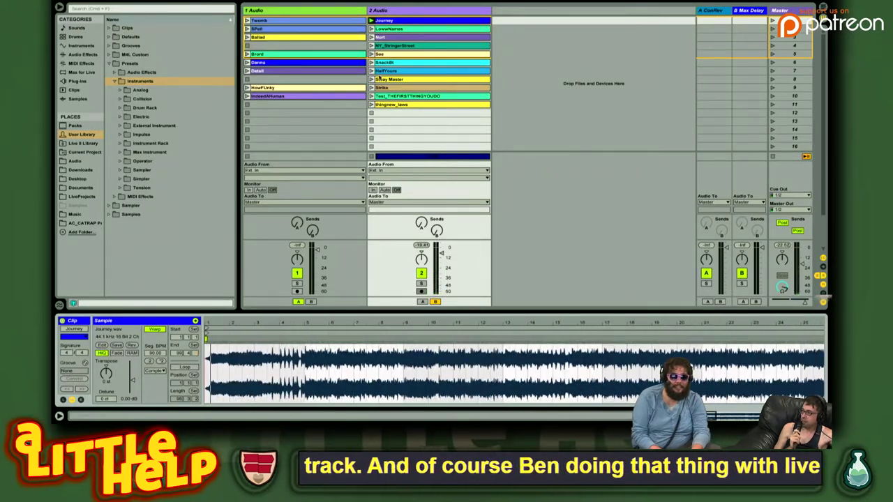
Launch the Nort clip on the second audio track and turn on its warping
click(399, 37)
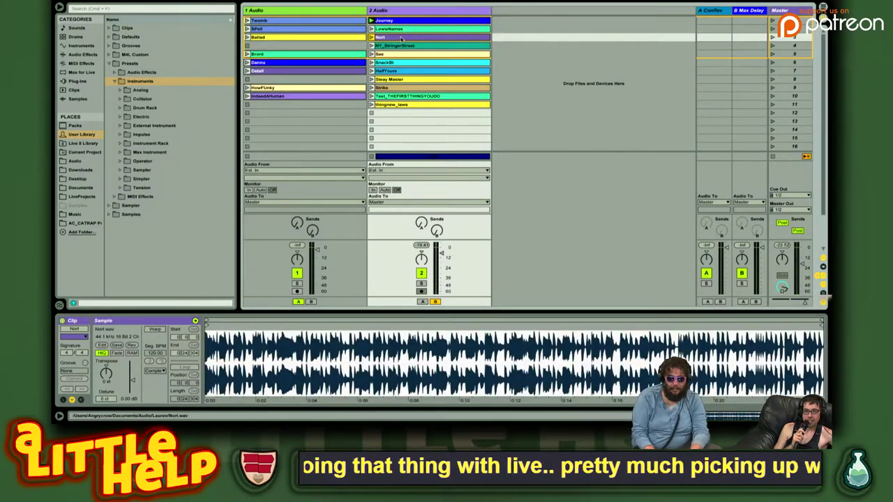
click(372, 37)
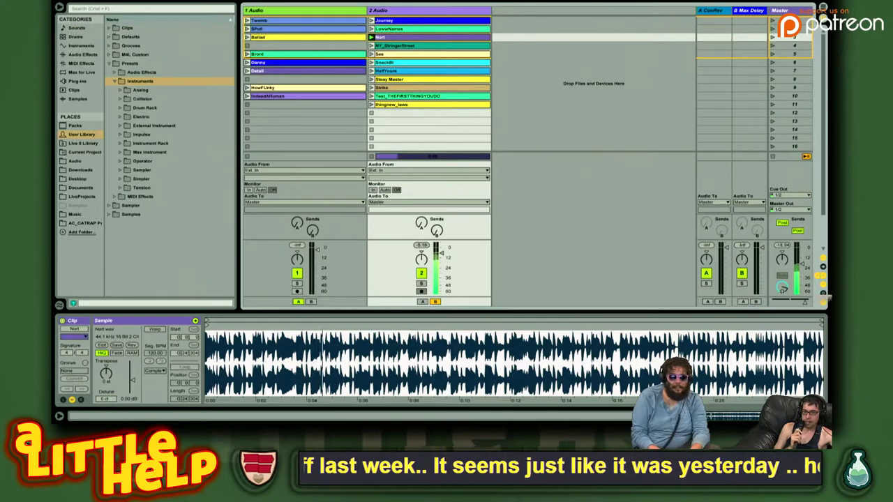
click(155, 329)
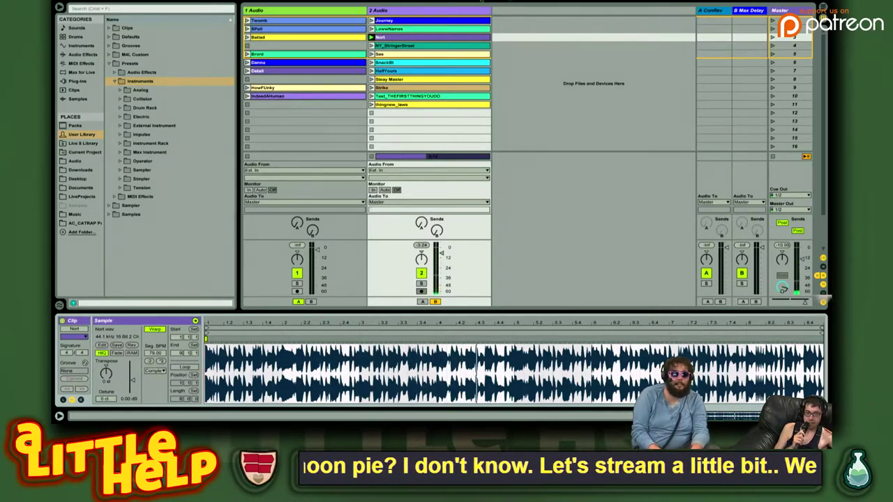
Launch the IndeedAHuman clip on the first audio track and switch its warping on
click(337, 97)
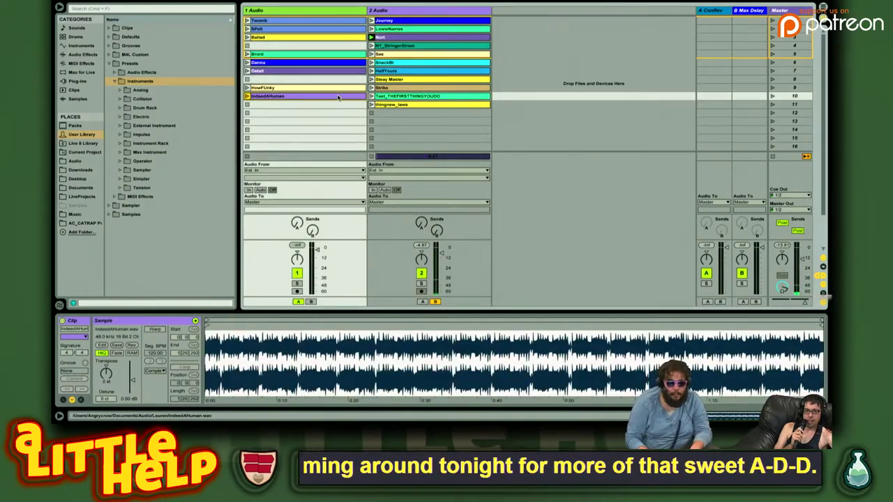
key(Return)
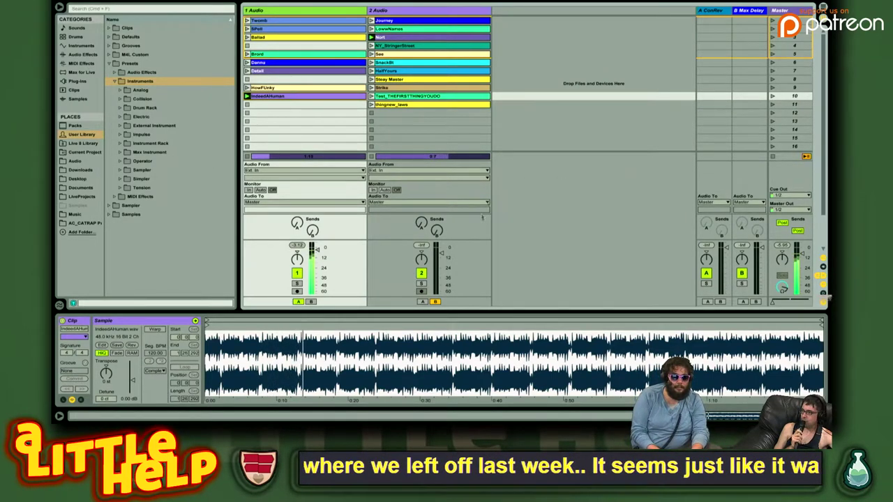
click(433, 129)
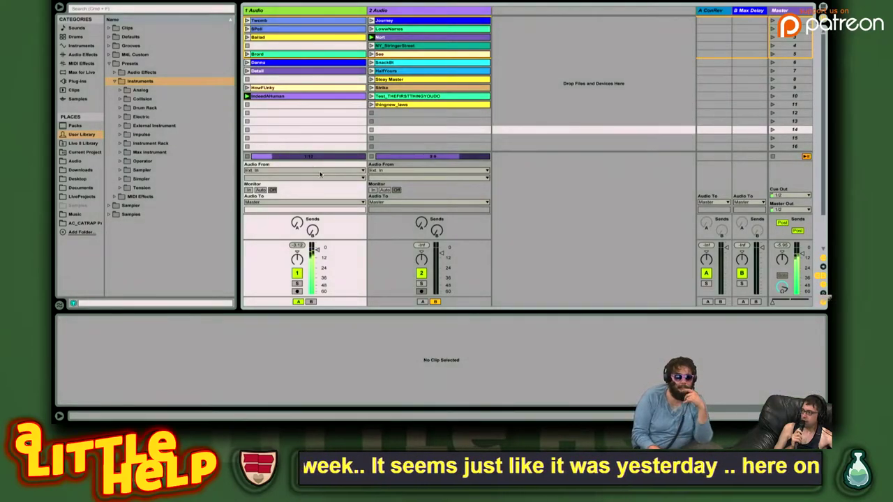
click(322, 96)
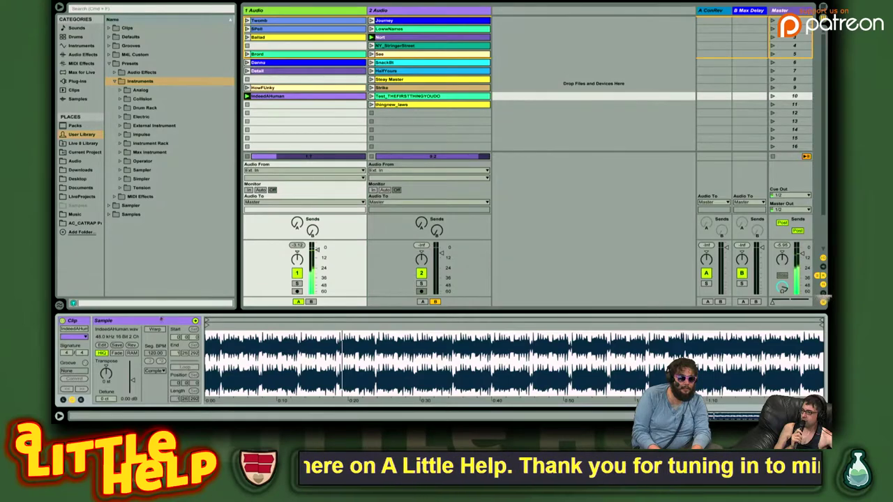
click(155, 330)
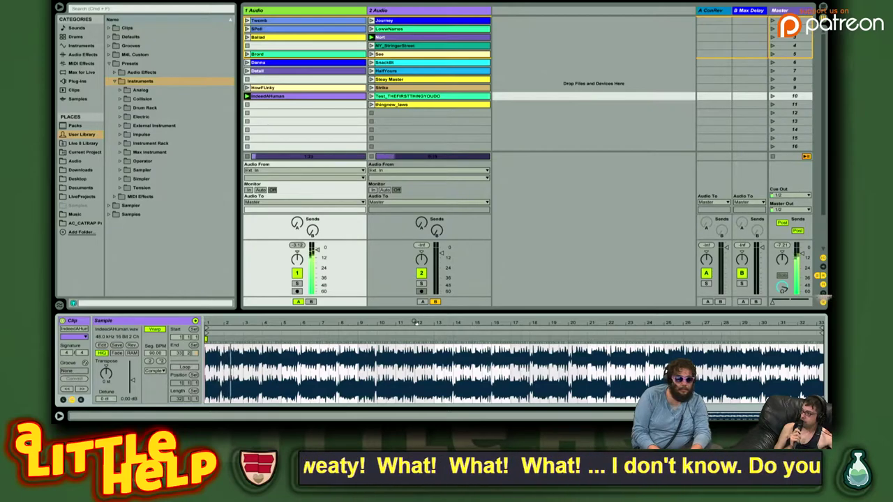
Enable warping for the HowFUnky clip on the first audio track and launch the clip
click(408, 99)
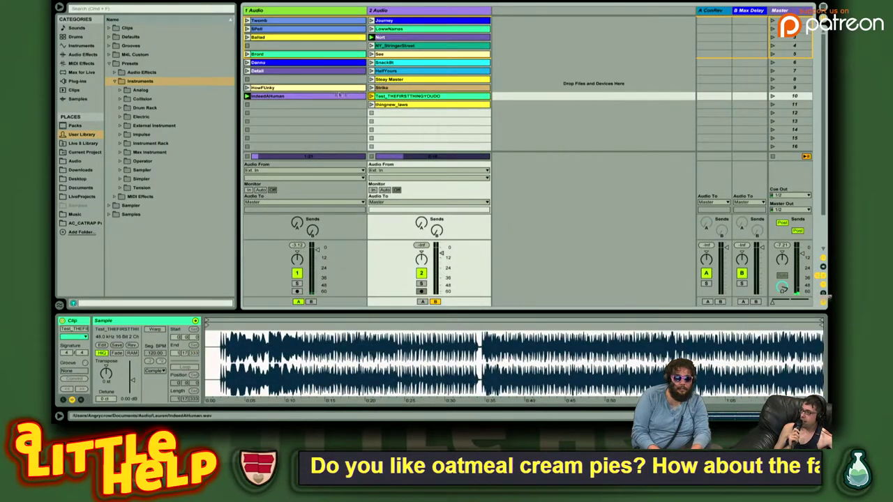
click(319, 90)
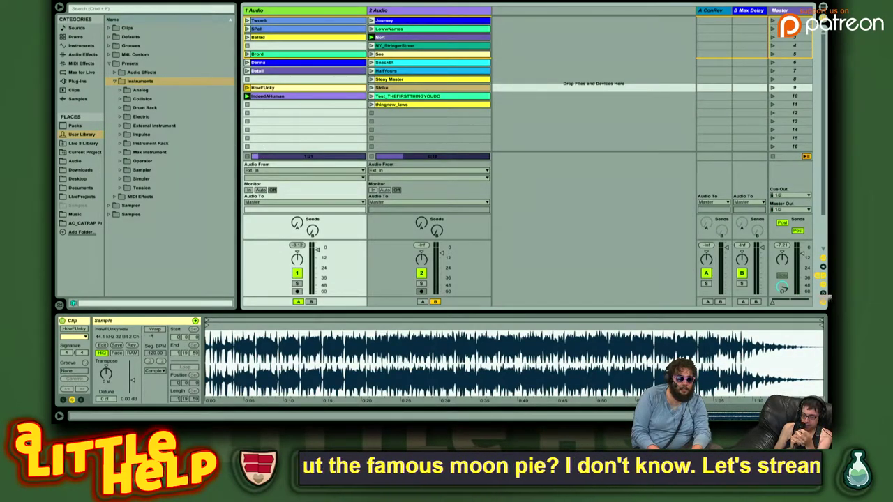
click(156, 329)
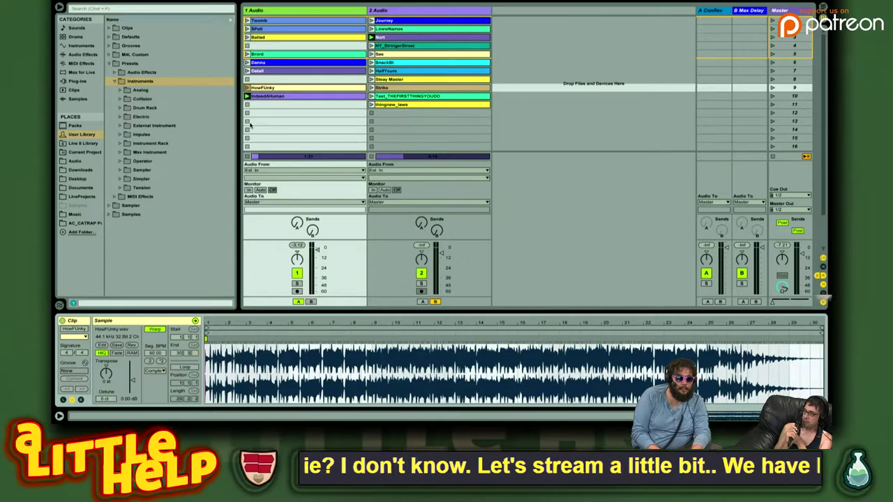
click(273, 88)
key(Return)
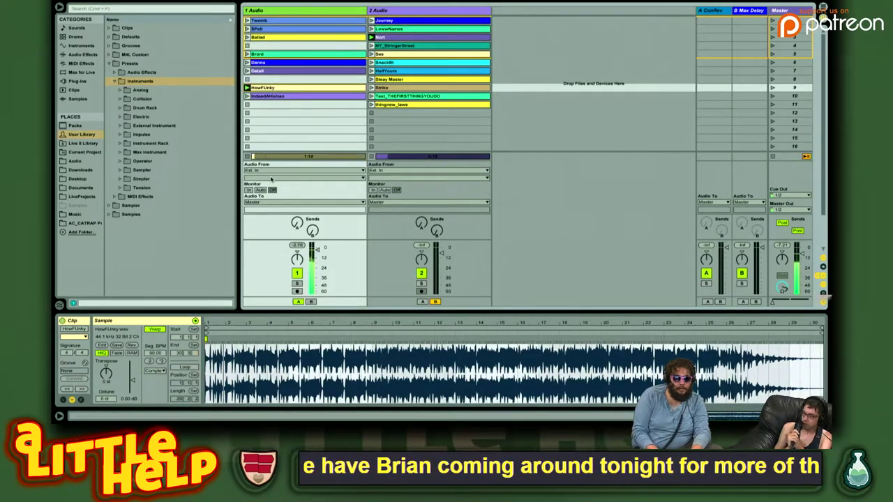
Shift the HowFUnky clip's audio earlier at bar 3 with a warp marker, bringing the segment tempo to about 85.4 BPM
drag(239, 320, 239, 384)
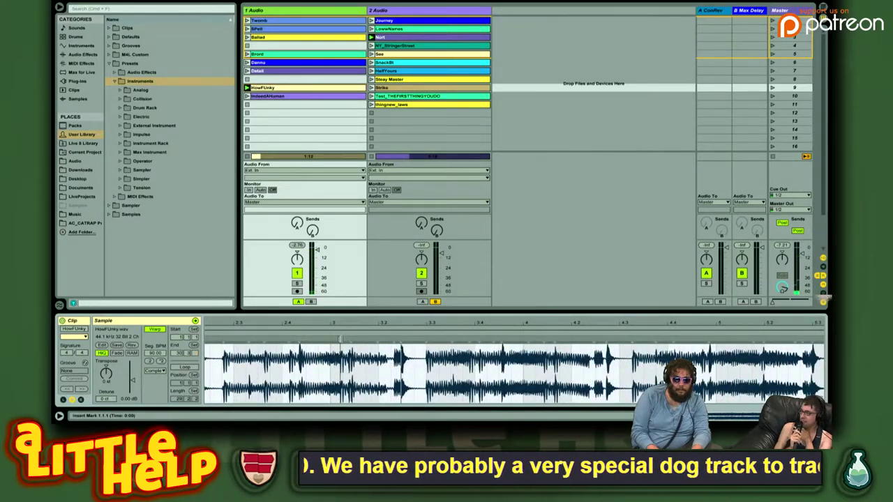
drag(339, 339, 330, 339)
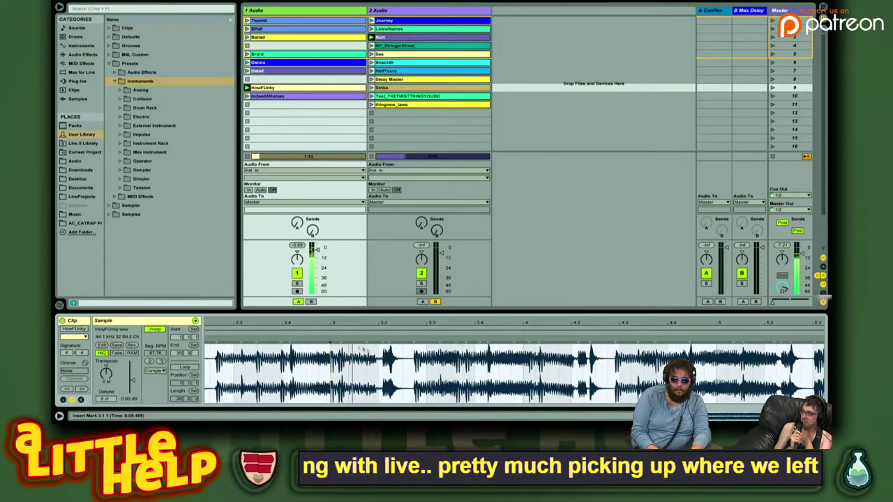
drag(340, 339, 330, 339)
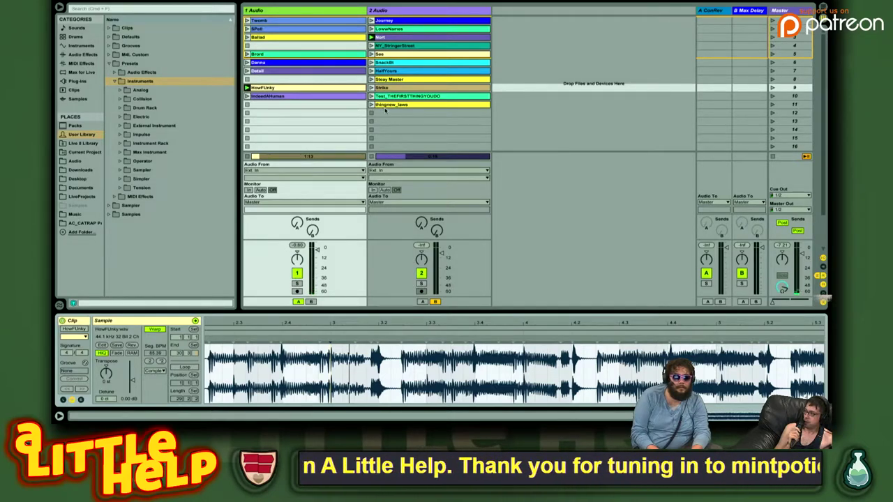
Launch the Strike clip on the second audio track and enable its warping
click(388, 88)
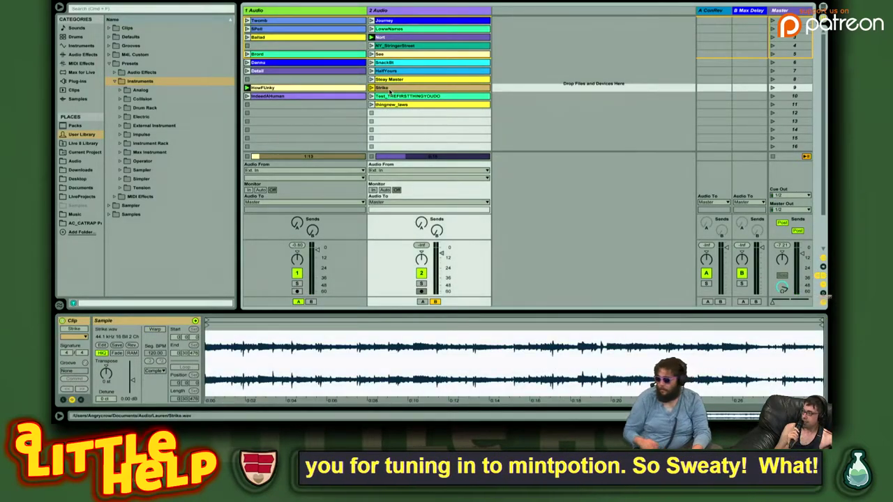
key(Return)
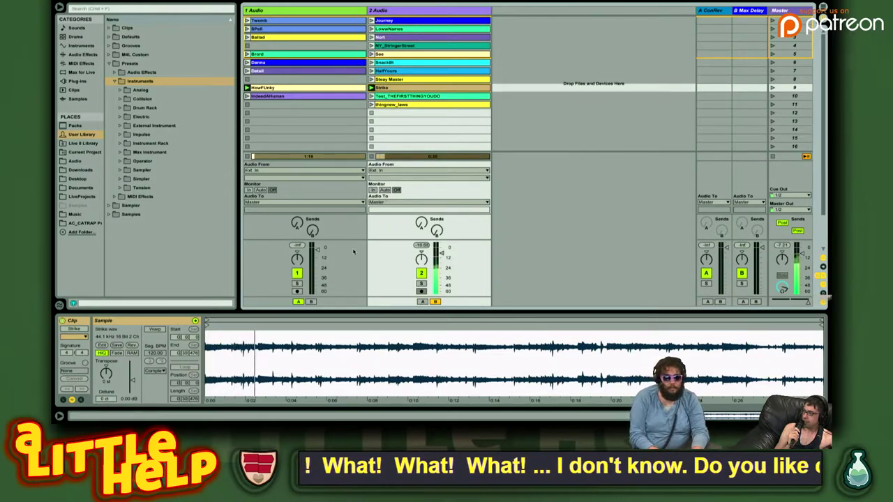
click(148, 330)
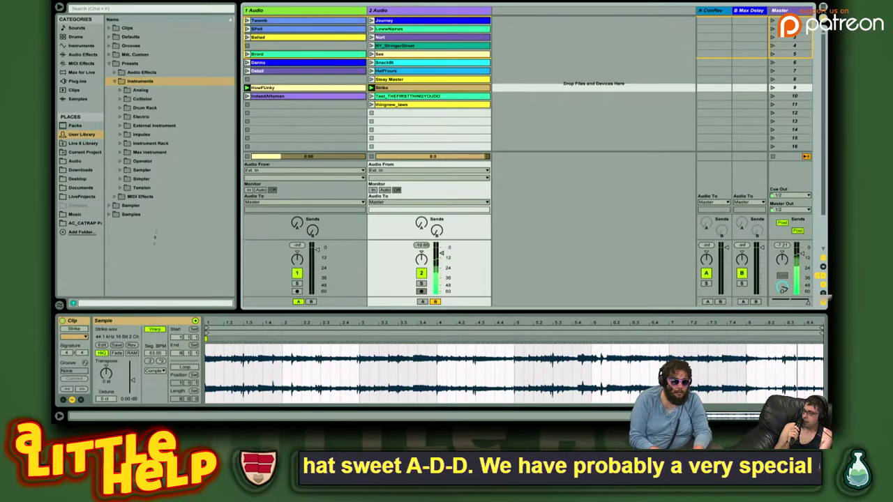
Halve the Strike clip's segment tempo once and double it twice to reach 126 BPM
click(148, 361)
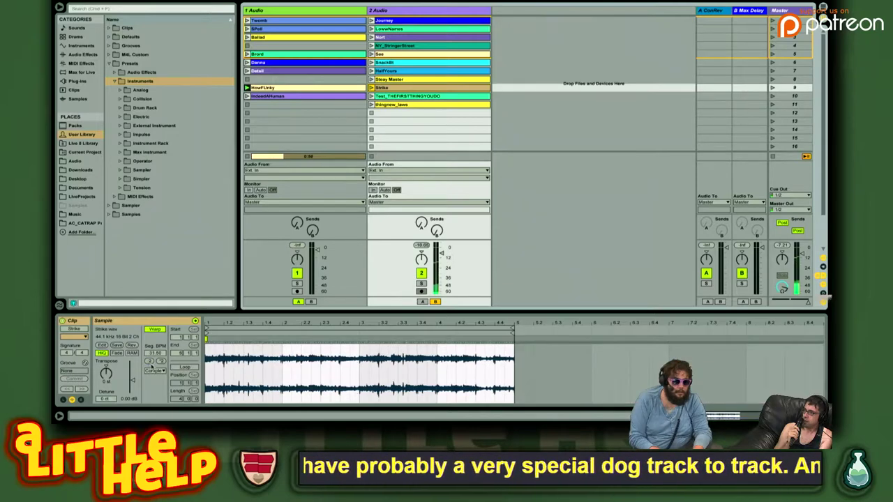
click(161, 361)
click(161, 361)
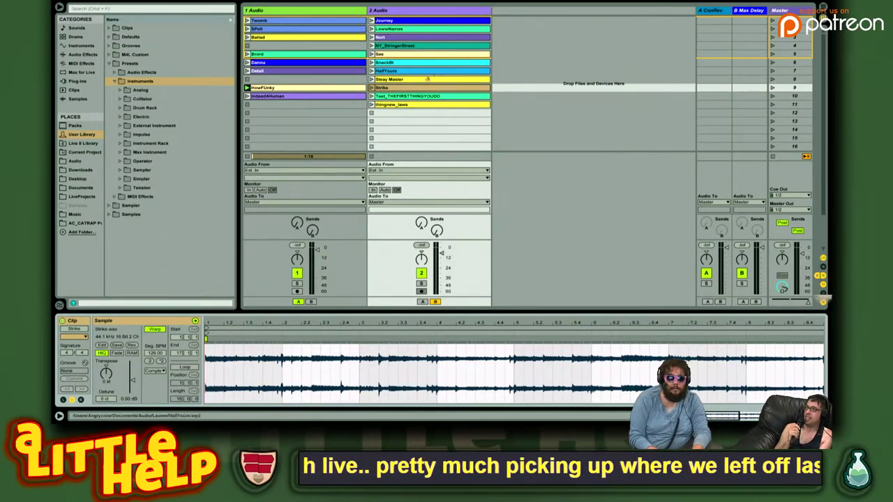
Audition the Strike and Sleay Master clips on the second audio track
key(Return)
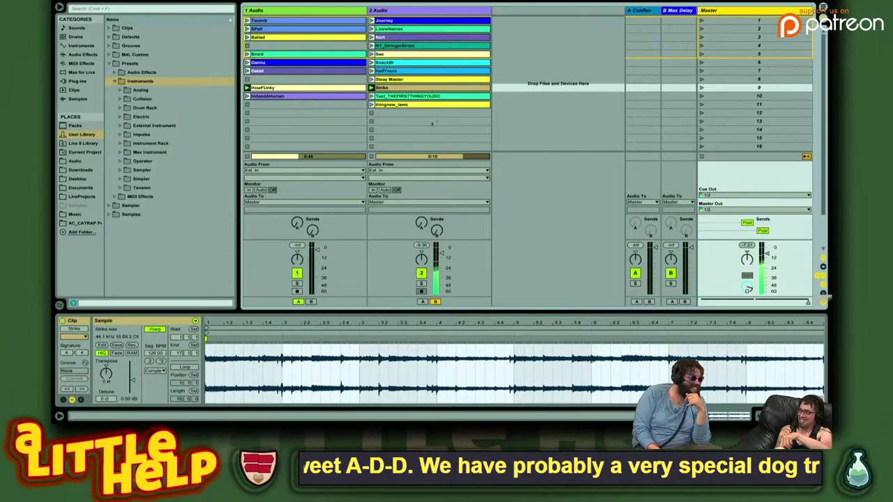
click(447, 71)
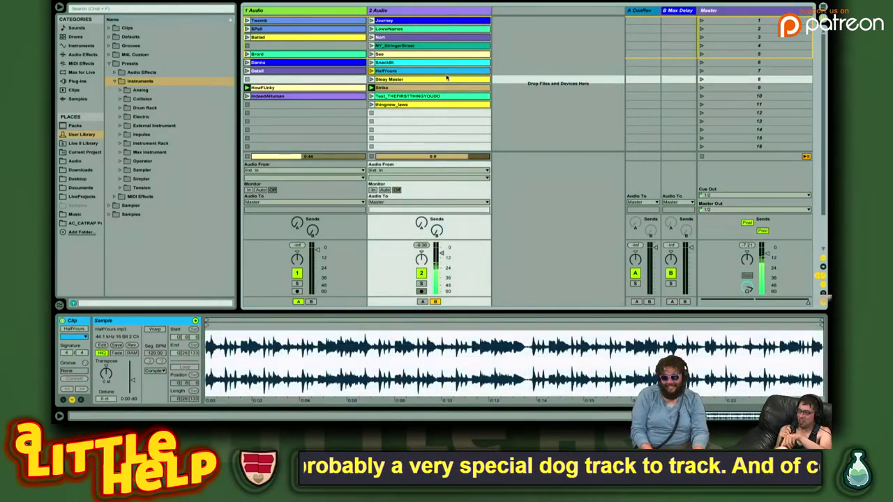
click(446, 78)
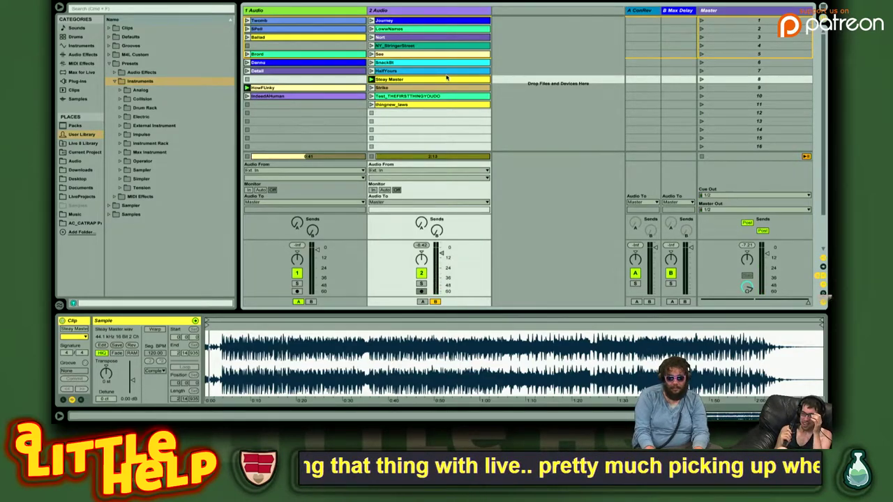
Delete the Sleay Master clip from slot 8 of the second audio track
key(Delete)
key(Down)
key(ctrl+z)
click(446, 78)
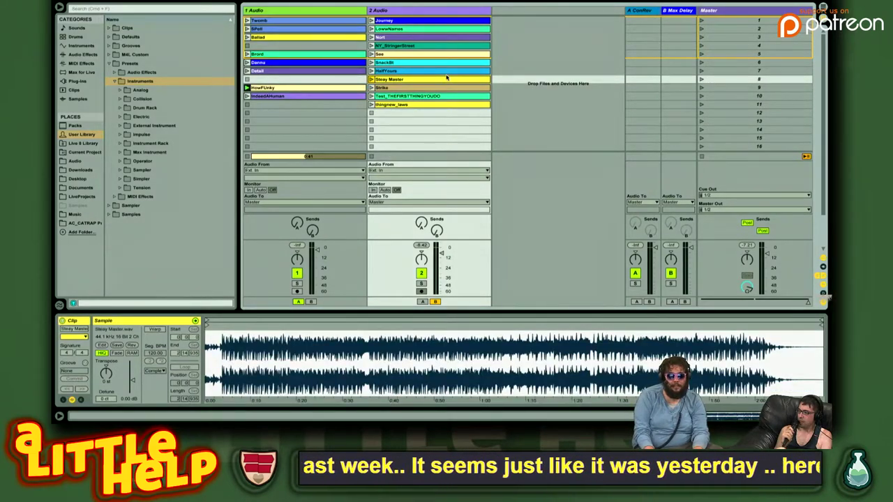
key(Delete)
Launch the thingnew_laws clip in slot 11 of the second audio track to hear it
key(Down)
key(Down)
key(Down)
key(Return)
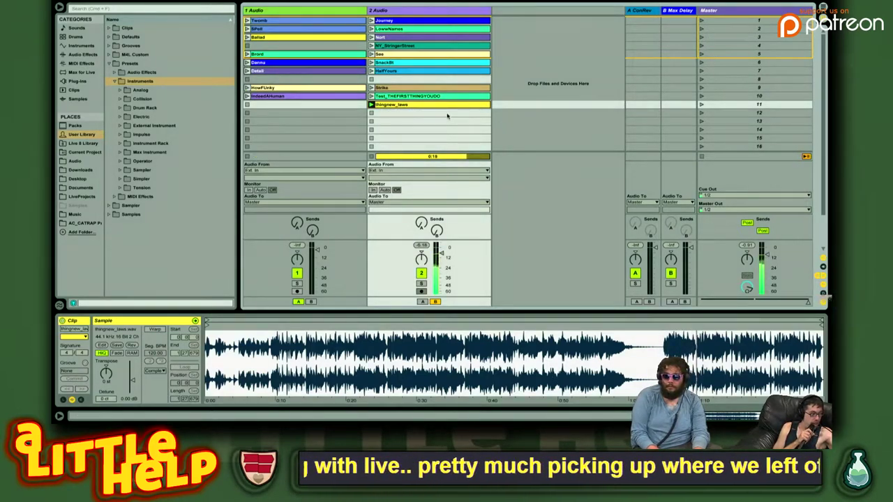
Duplicate thingnew_laws and split it at about 1:05, starting the copy there and ending the original there
key(super+d)
key(shift+Tab)
key(shift+Tab)
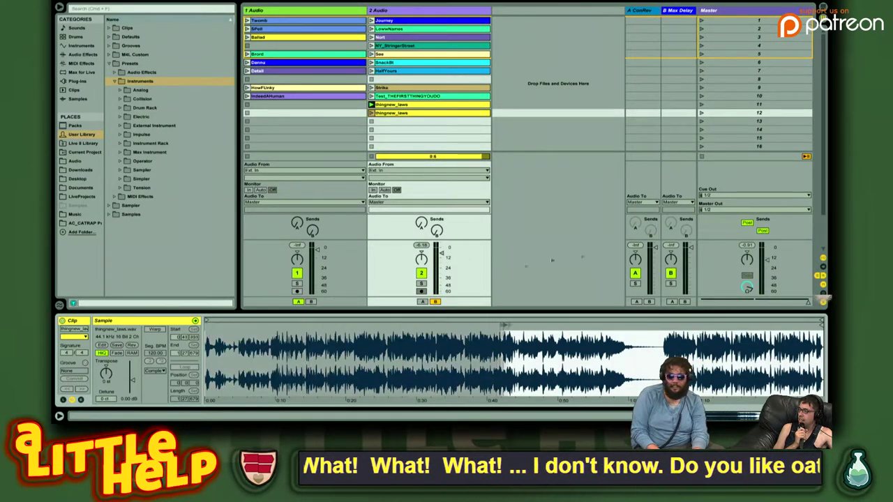
drag(702, 248, 669, 256)
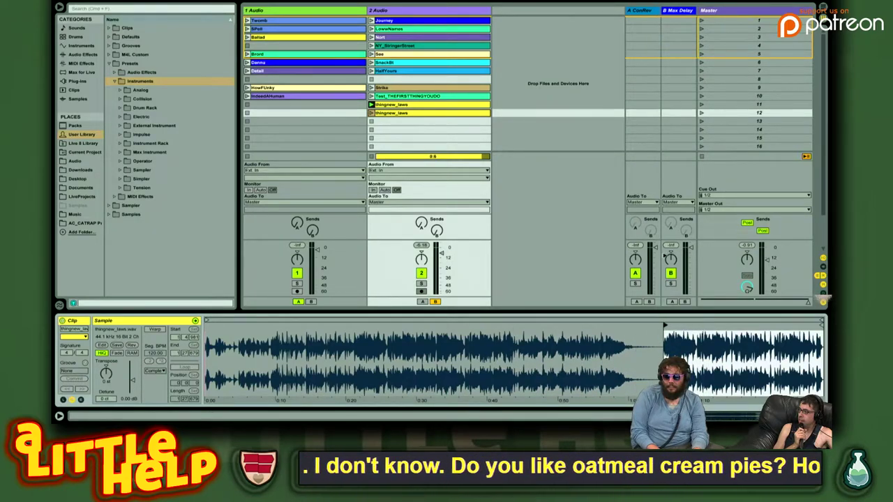
click(441, 104)
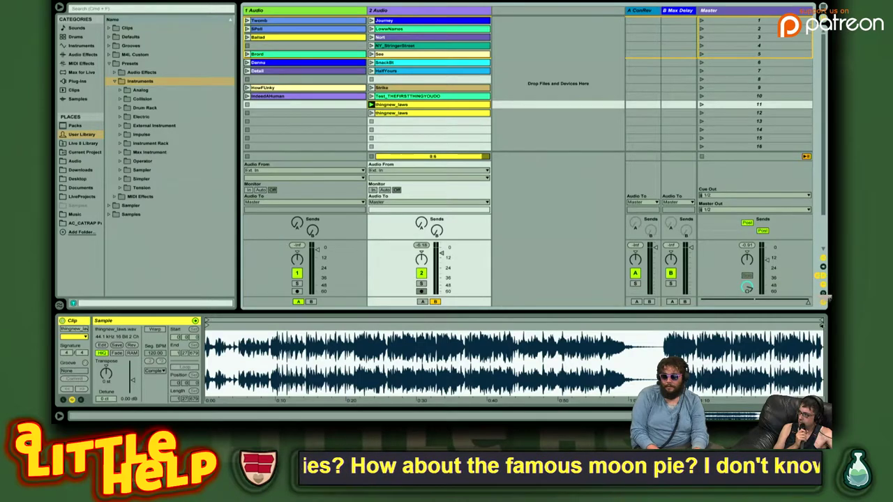
drag(822, 325, 661, 326)
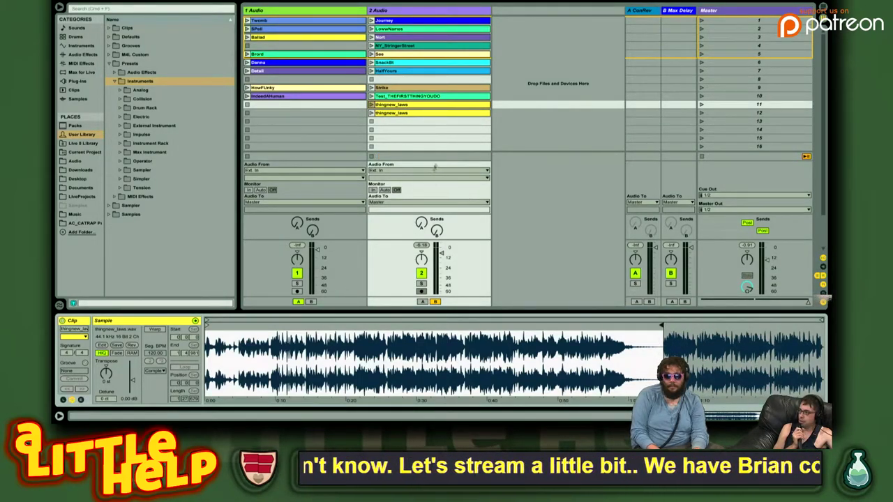
Change the colour of the duplicated thingnew_laws clip in slot 12 to pale yellow
click(429, 114)
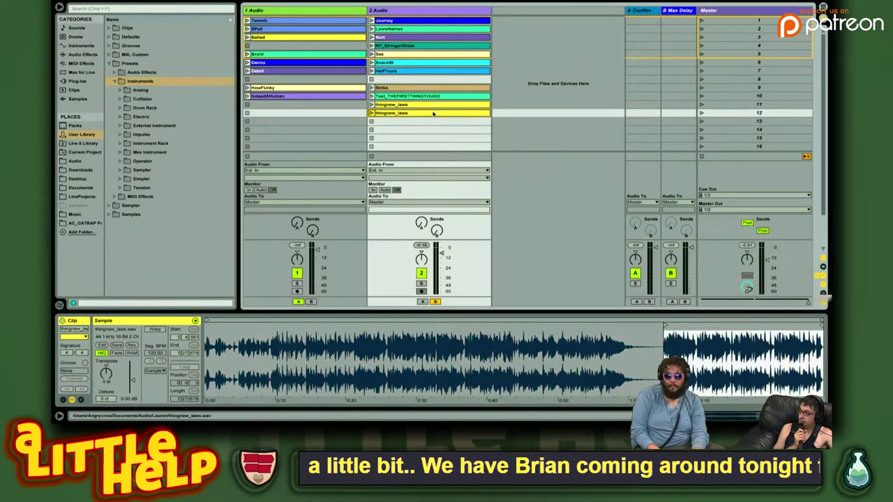
right_click(432, 113)
click(546, 138)
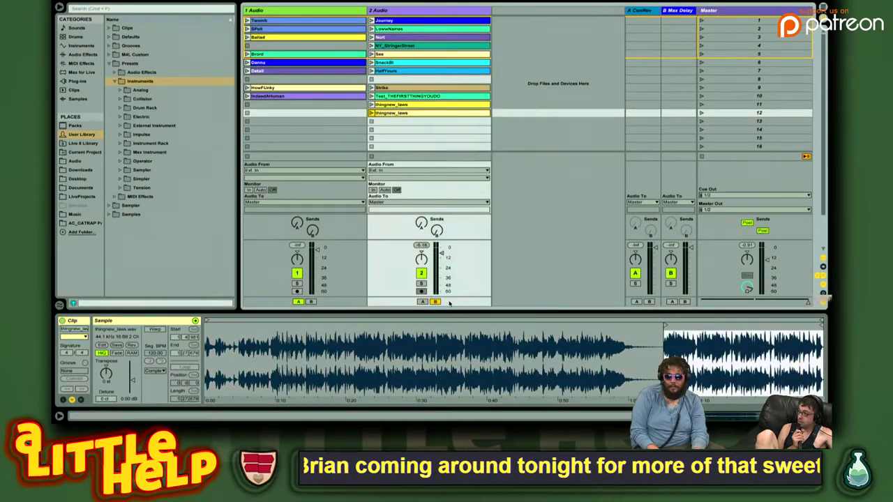
click(546, 139)
click(441, 114)
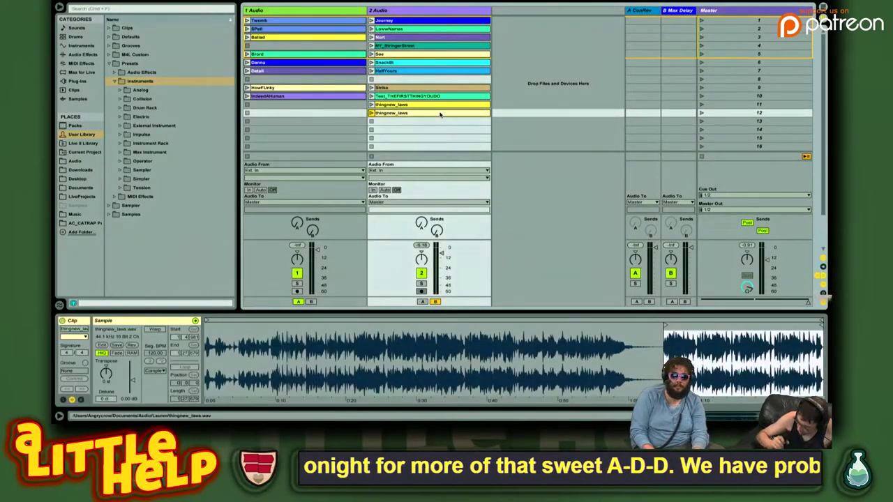
Launch the shortened thingnew_laws clip in slot 11
key(Up)
key(Return)
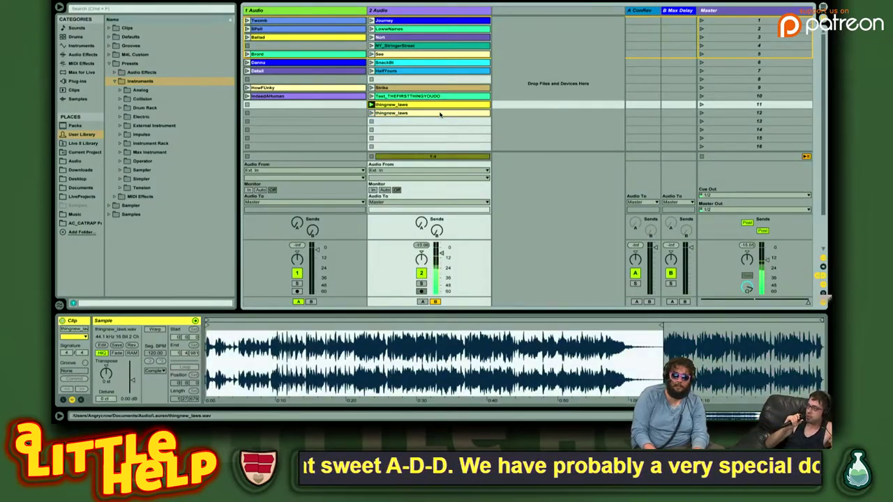
key(Down)
key(Down)
key(Down)
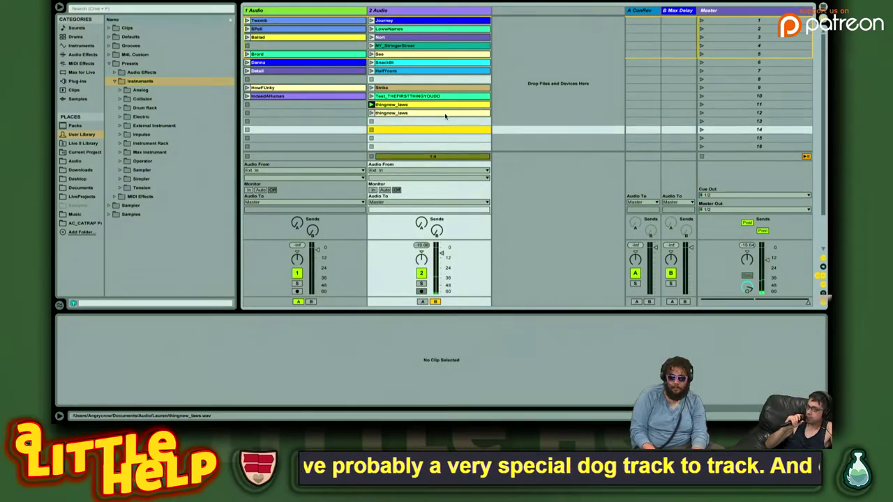
Move the pale yellow duplicate clip to slot 13 and rename it Thingnew_Ending
mouse_move(445, 115)
mouse_down()
mouse_move(443, 140)
mouse_move(442, 116)
mouse_move(441, 124)
mouse_up()
key(ctrl+r)
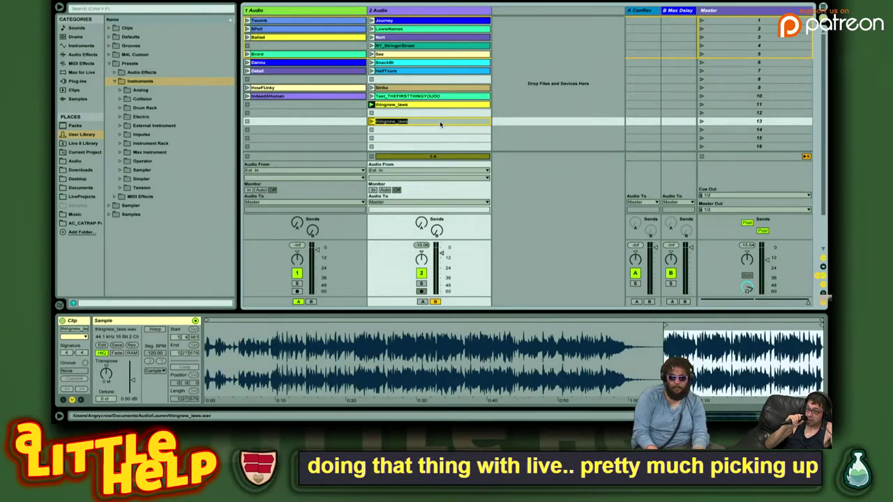
text(t)
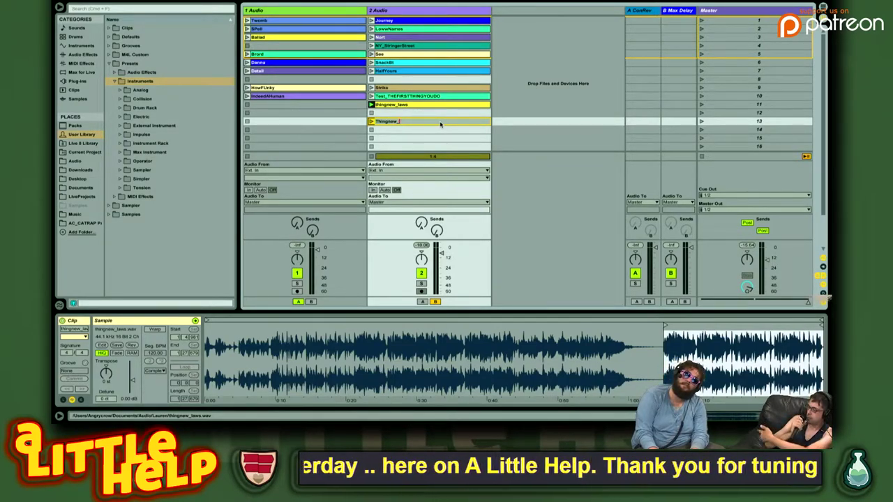
click(440, 123)
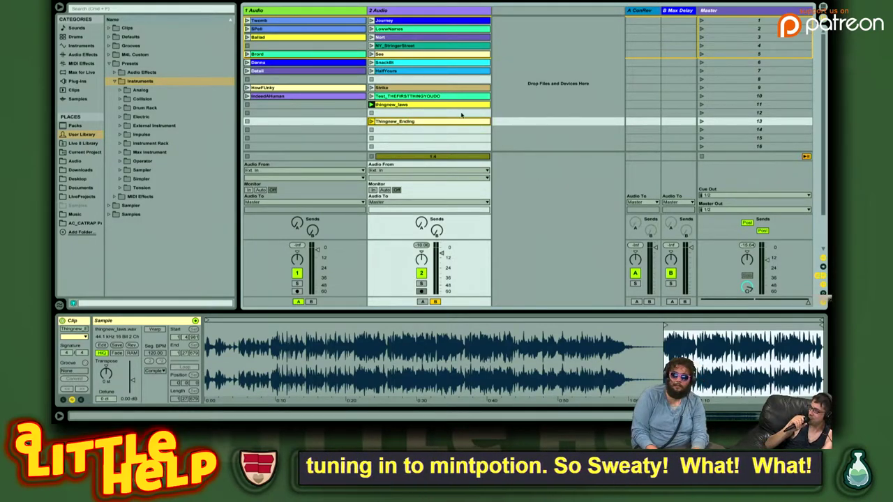
Copy the thingnew_laws clip from slot 11 into slots 15 and 12 of the second audio track
click(449, 106)
drag(449, 107, 443, 139)
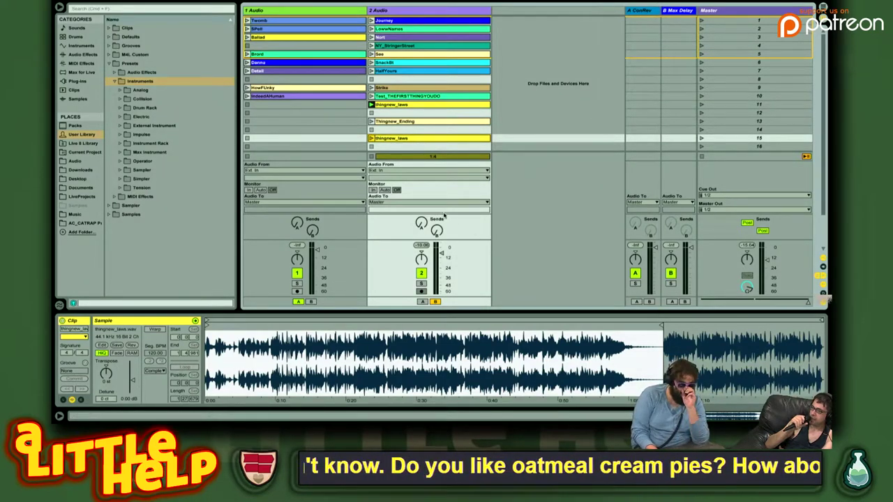
drag(421, 106, 423, 113)
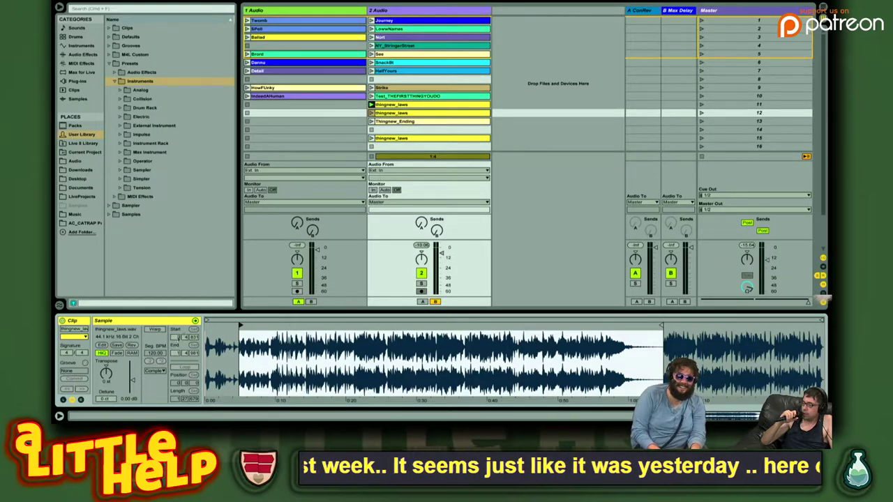
Launch the slot 12 thingnew_laws copy and move its start to the transient at about 0:10.96
drag(262, 326, 271, 329)
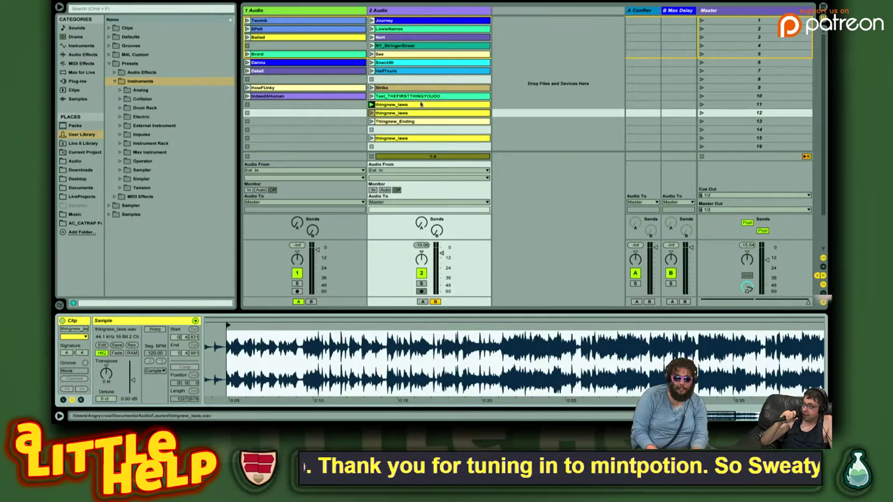
key(Return)
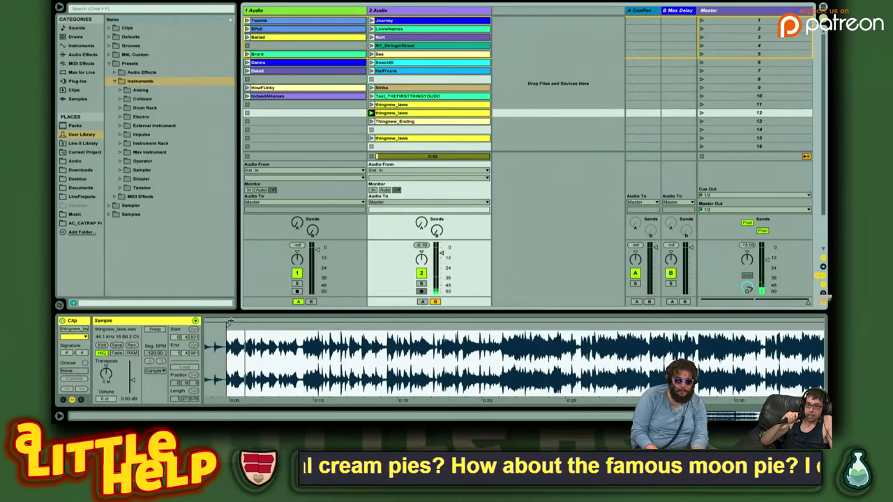
drag(229, 326, 320, 326)
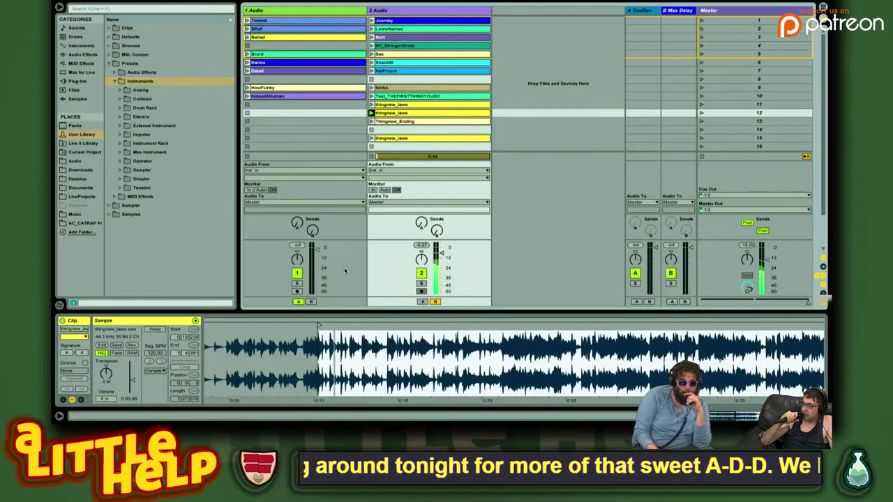
drag(330, 326, 329, 382)
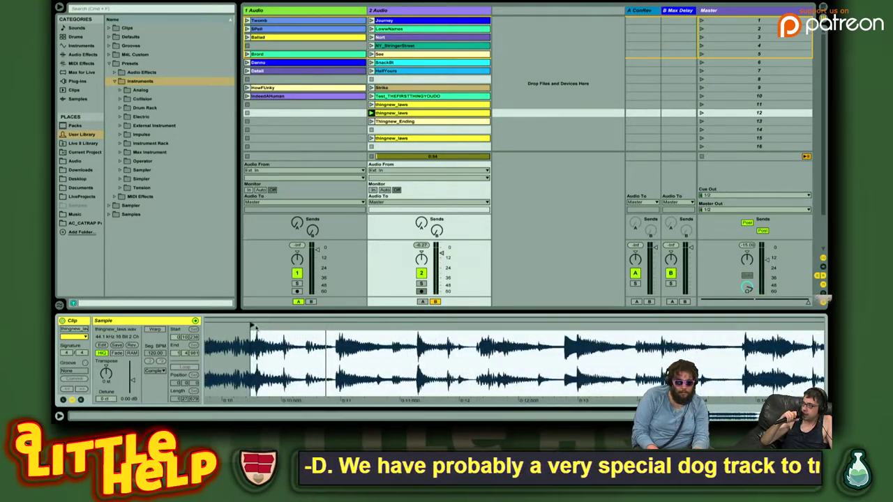
drag(252, 326, 336, 325)
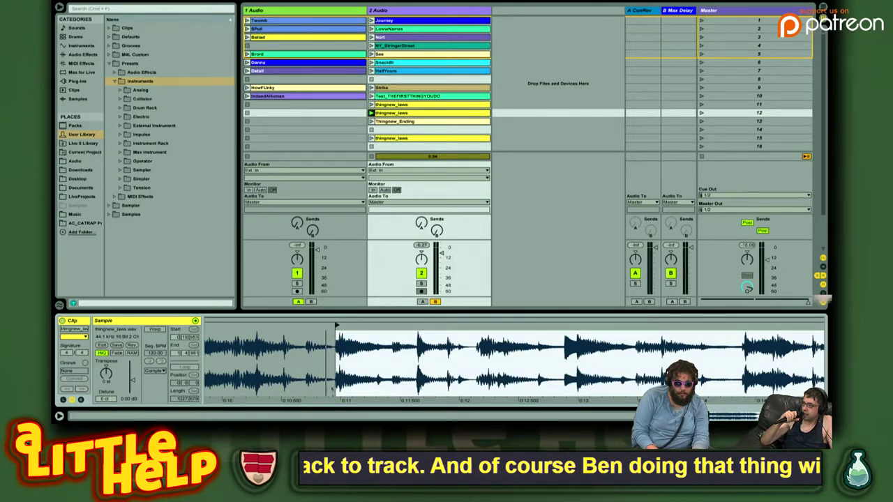
mouse_move(343, 330)
mouse_down()
mouse_move(335, 395)
mouse_move(347, 413)
mouse_move(373, 413)
mouse_up()
drag(284, 325, 300, 325)
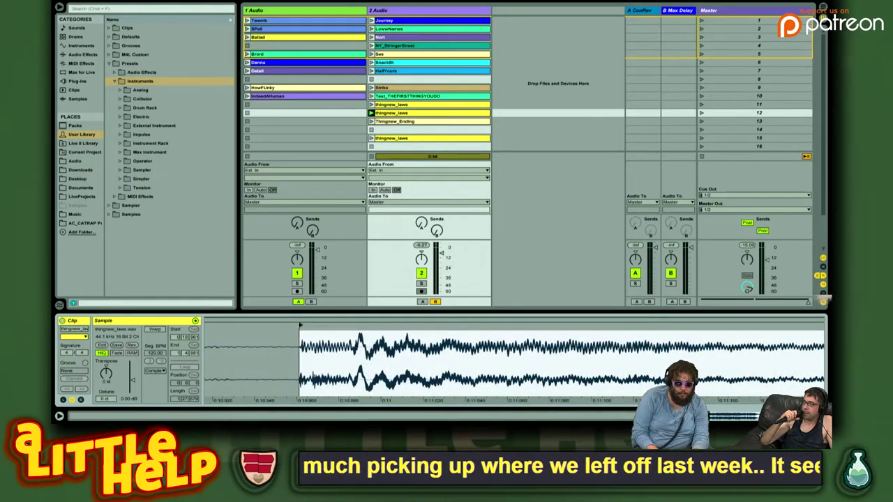
Enable warping for the slot 12 clip, add a warp marker at the first transient and align the start marker with it
click(155, 329)
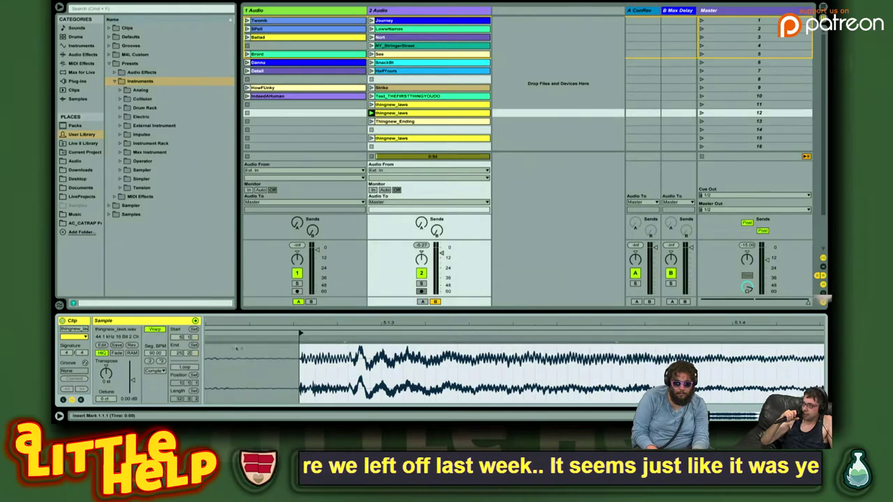
click(297, 338)
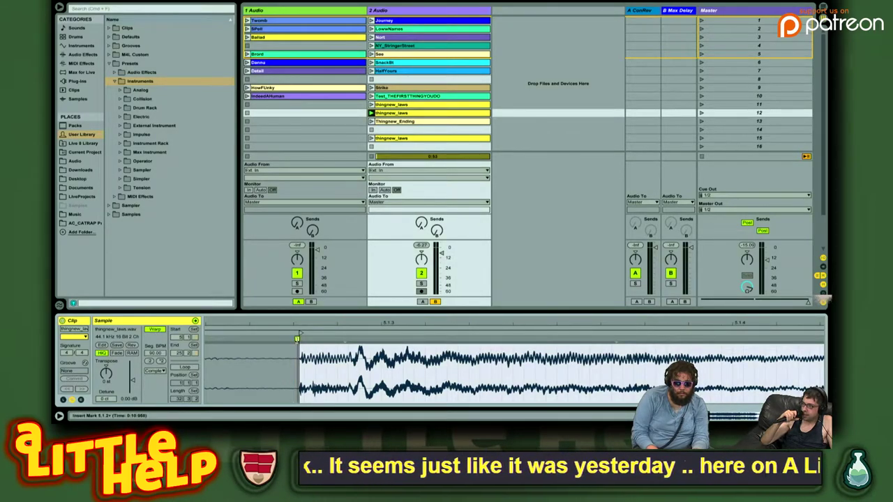
key(space)
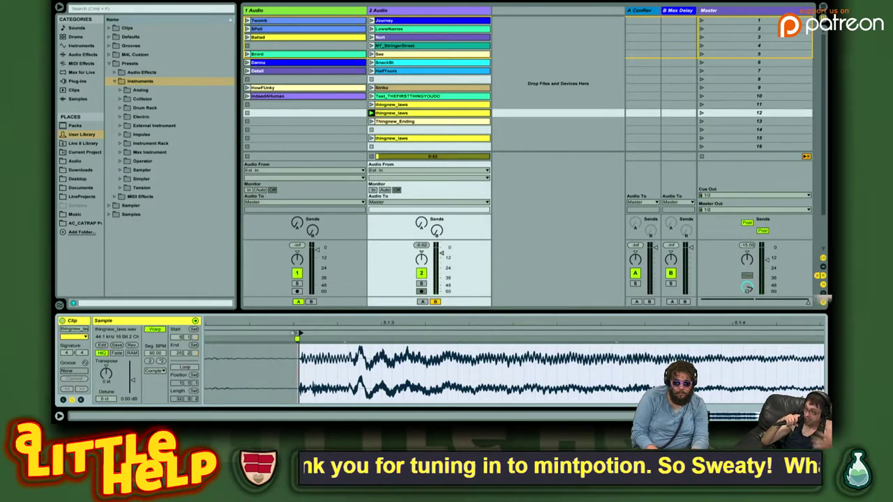
mouse_move(301, 334)
mouse_down()
mouse_move(282, 333)
mouse_move(298, 334)
mouse_up()
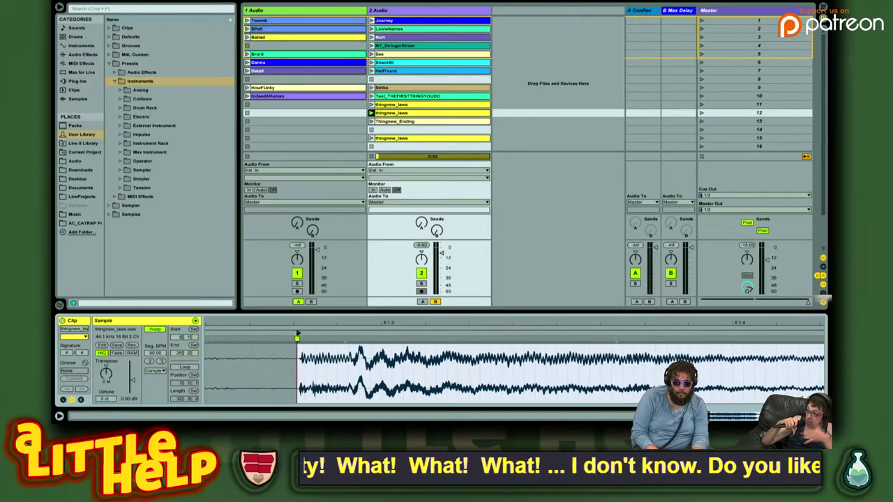
Set bar 1.1.1 of the slot 12 clip at the warp marker on its start
drag(359, 319, 224, 257)
drag(439, 279, 446, 256)
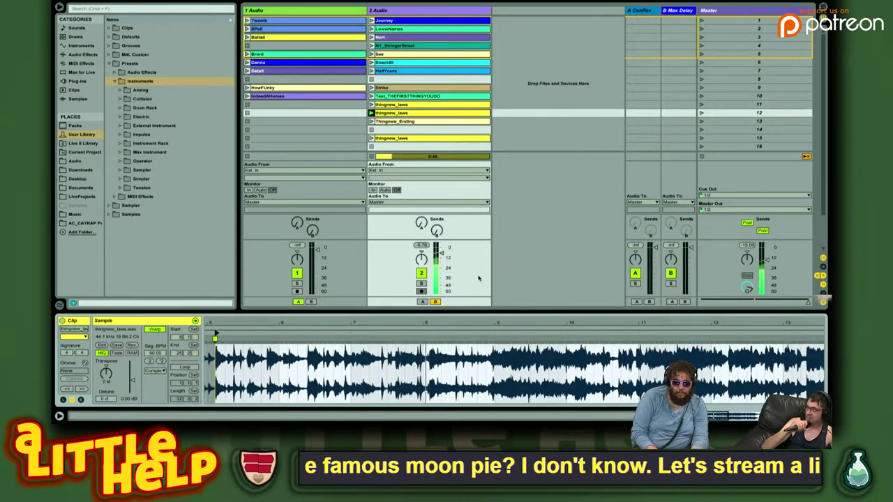
drag(490, 322, 516, 376)
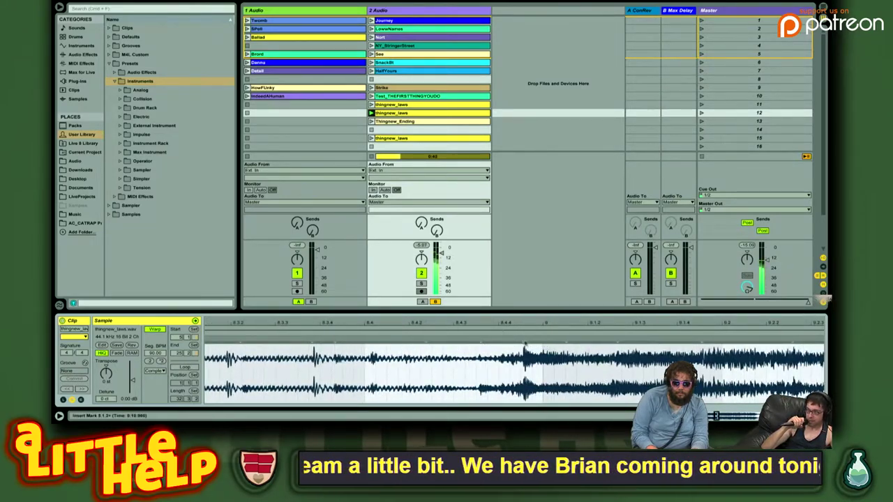
drag(526, 321, 353, 332)
click(334, 326)
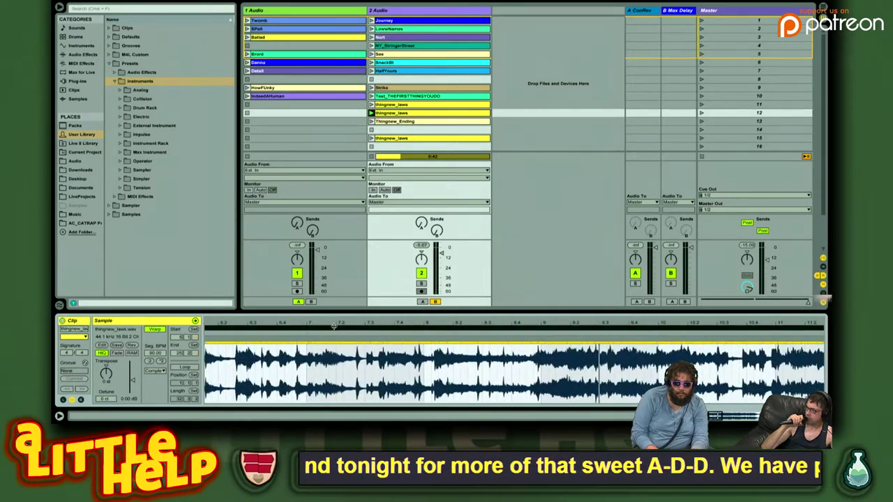
drag(468, 319, 646, 319)
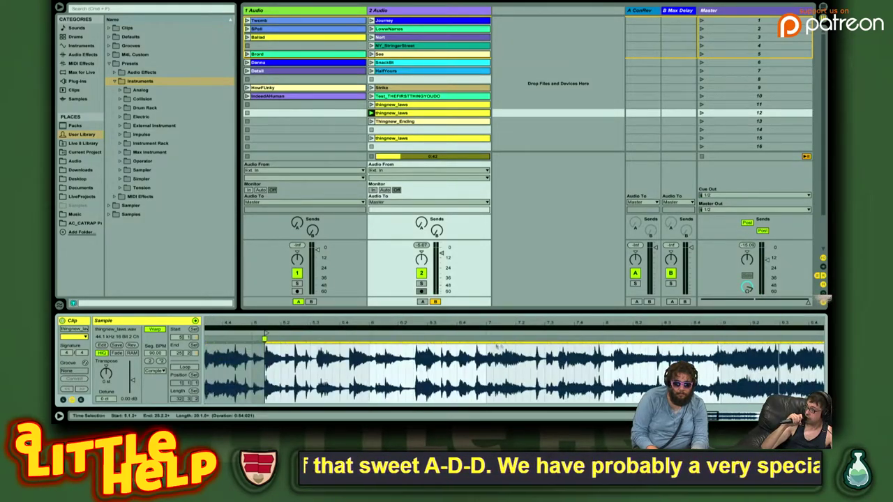
right_click(264, 337)
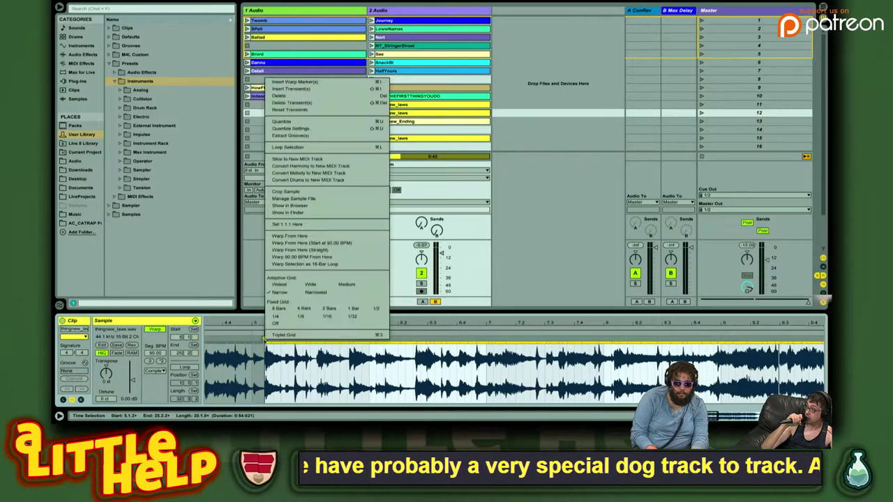
click(320, 224)
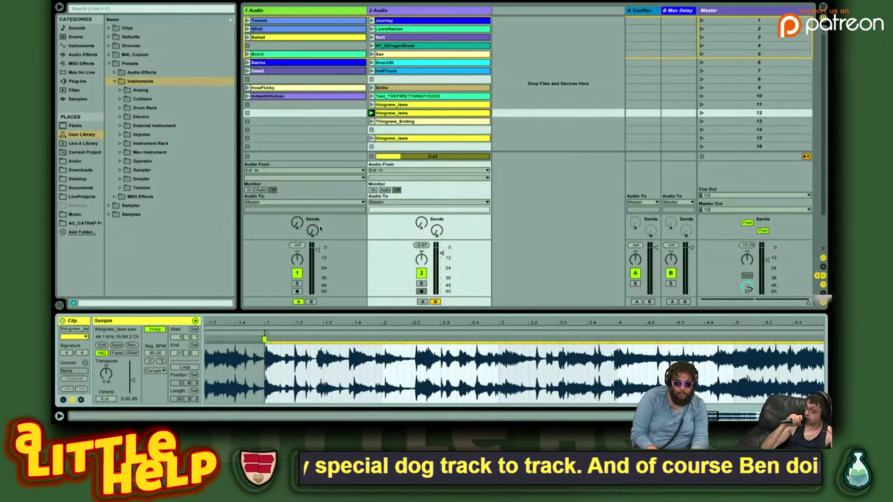
Play the slot 12 thingnew_laws clip and warp it so the transient near bar 5 falls on 5.1.1
key(space)
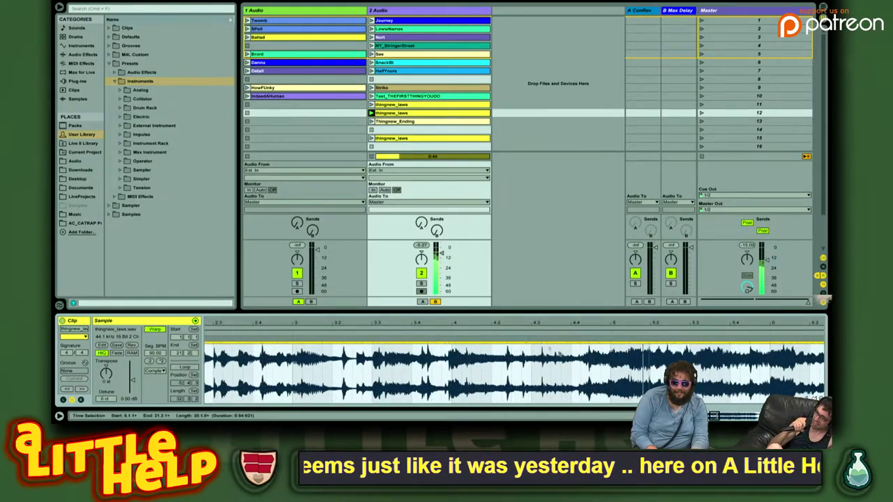
click(609, 343)
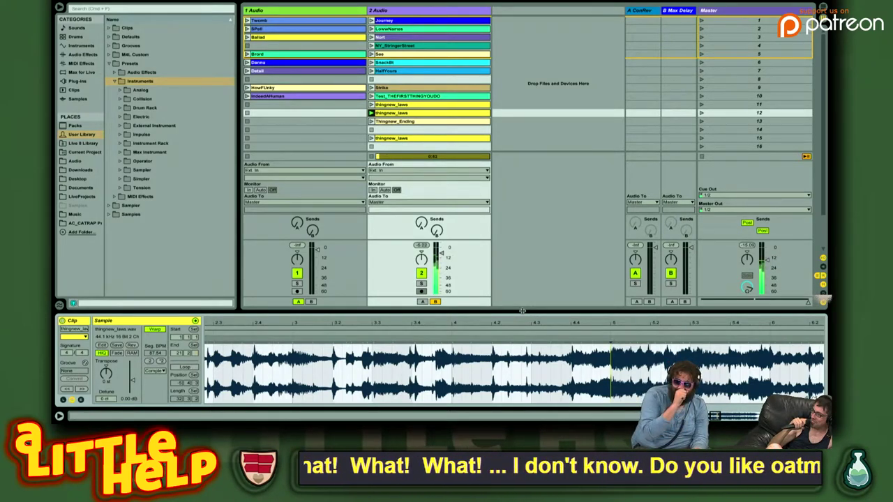
Move the slot 12 clip's end to 13.1.1 and raise the second audio track's volume slightly
drag(495, 321, 492, 258)
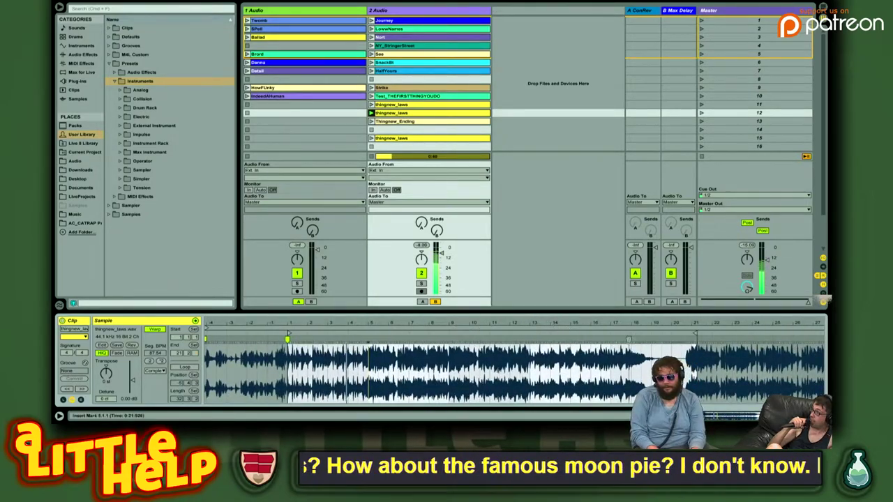
mouse_move(695, 334)
mouse_down()
mouse_move(521, 334)
mouse_move(558, 349)
mouse_move(654, 344)
mouse_up()
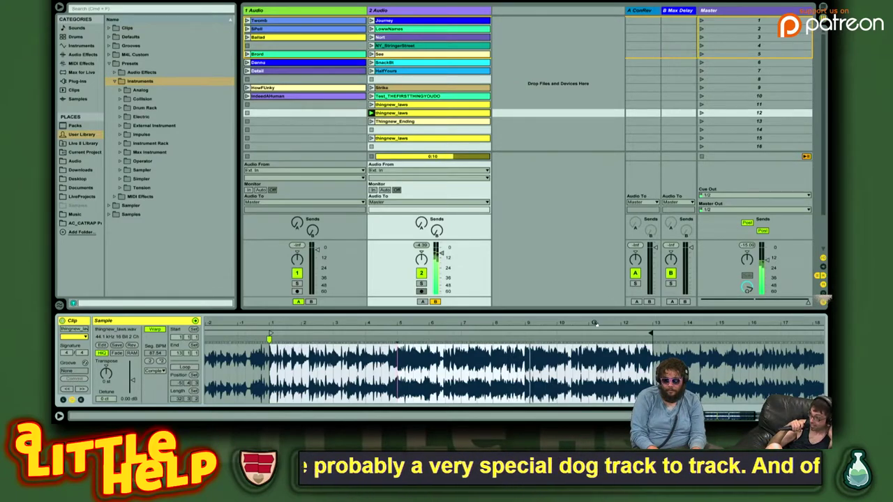
drag(634, 321, 627, 329)
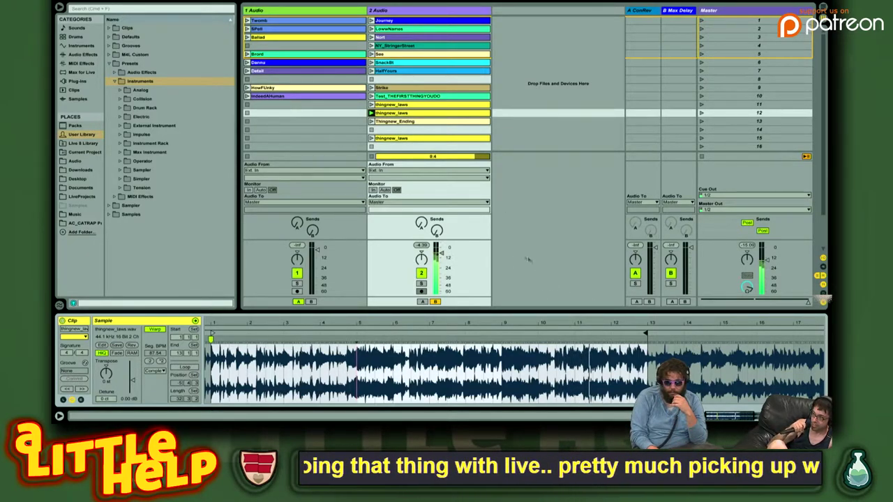
drag(441, 253, 442, 249)
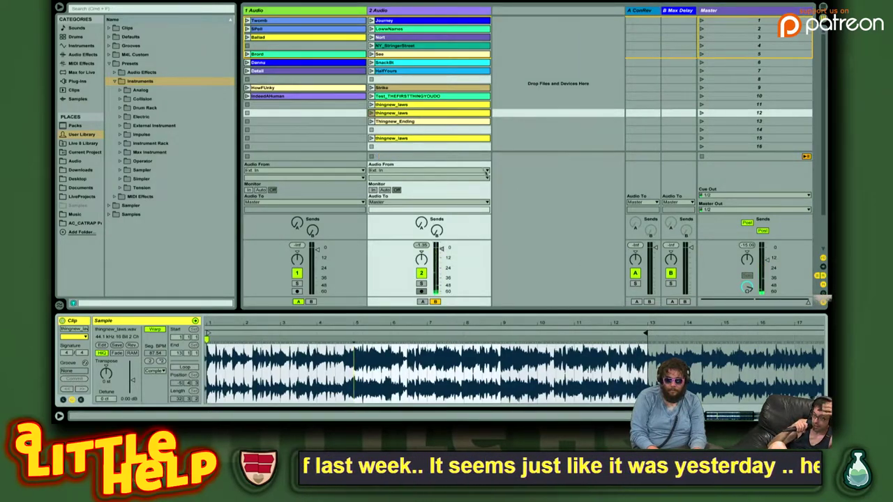
Move the Thingnew_Ending clip to slot 14 and duplicate the slot 12 thingnew_laws clip into slot 13
drag(447, 122, 447, 129)
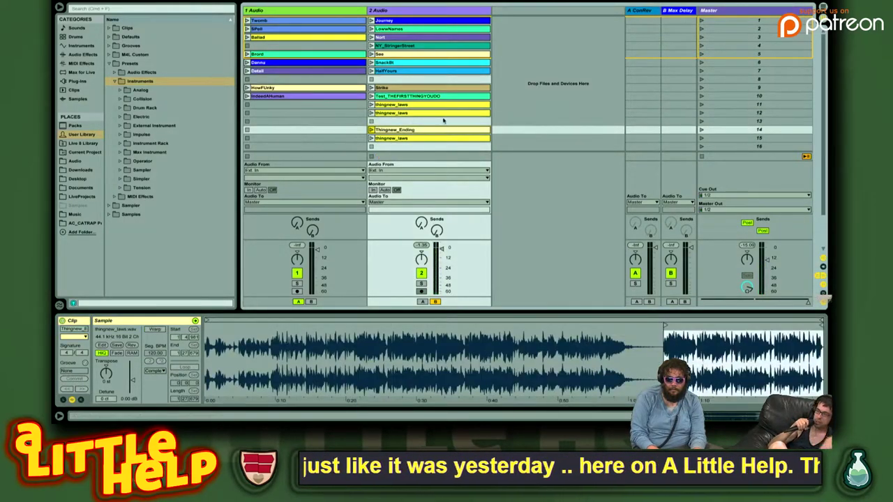
click(442, 116)
key(ctrl+d)
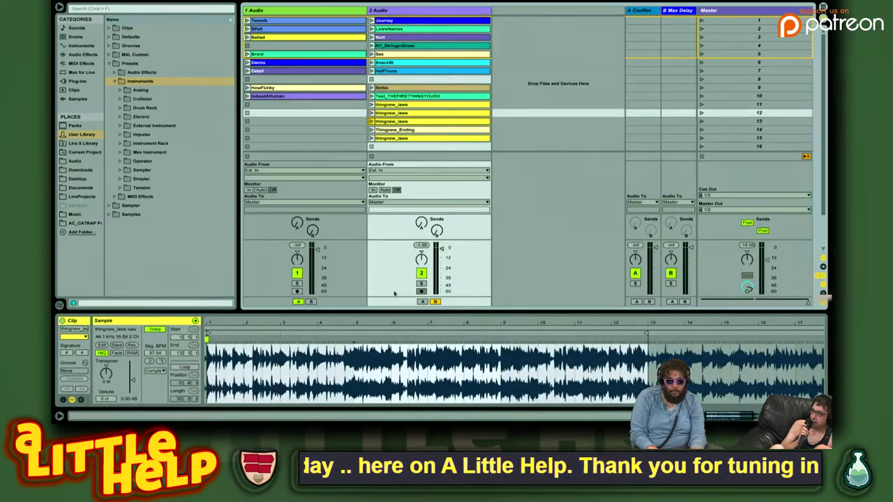
Set the slot 13 copy's start and loop start to 13.1.1 and its end to about 20.3.4
click(376, 318)
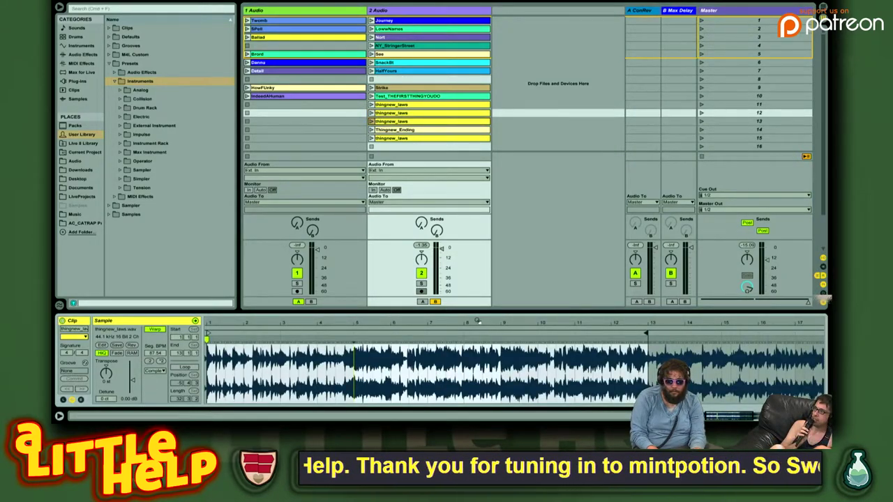
drag(376, 319, 419, 321)
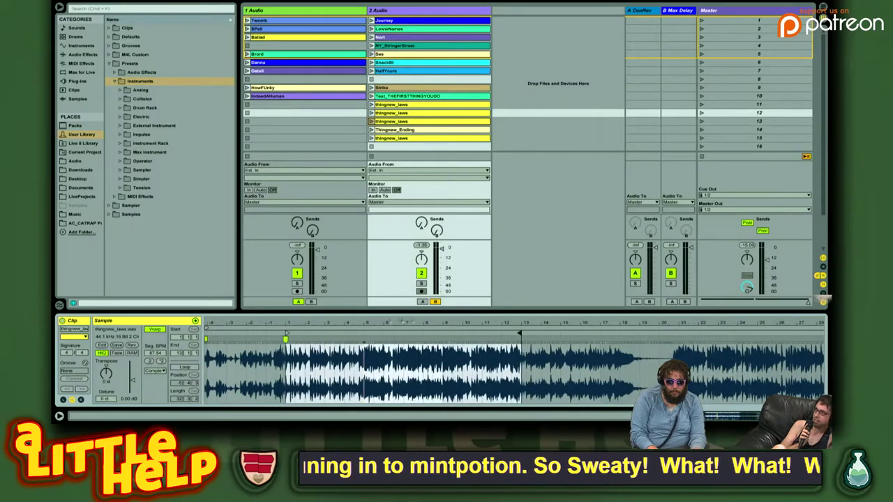
drag(207, 328, 489, 332)
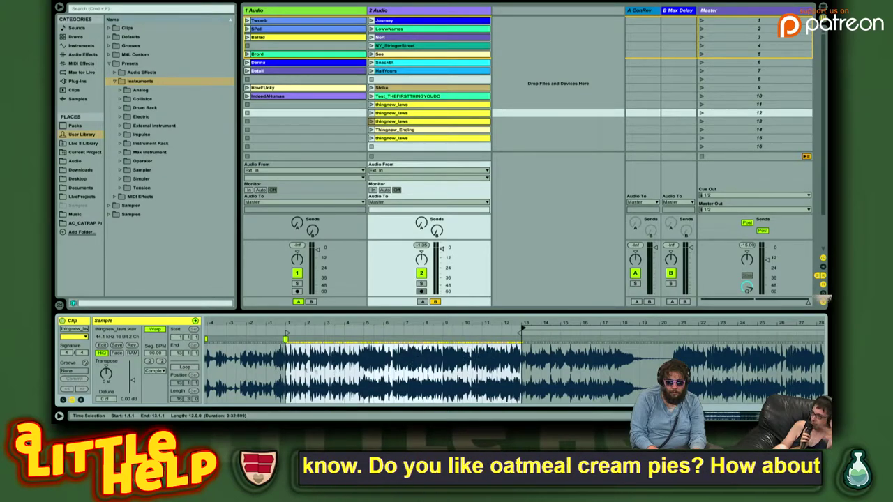
drag(522, 333, 671, 333)
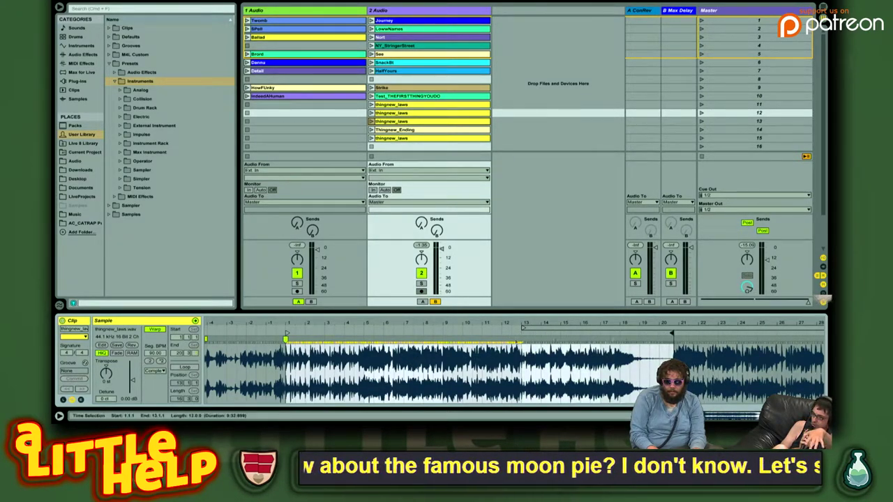
drag(287, 334, 523, 333)
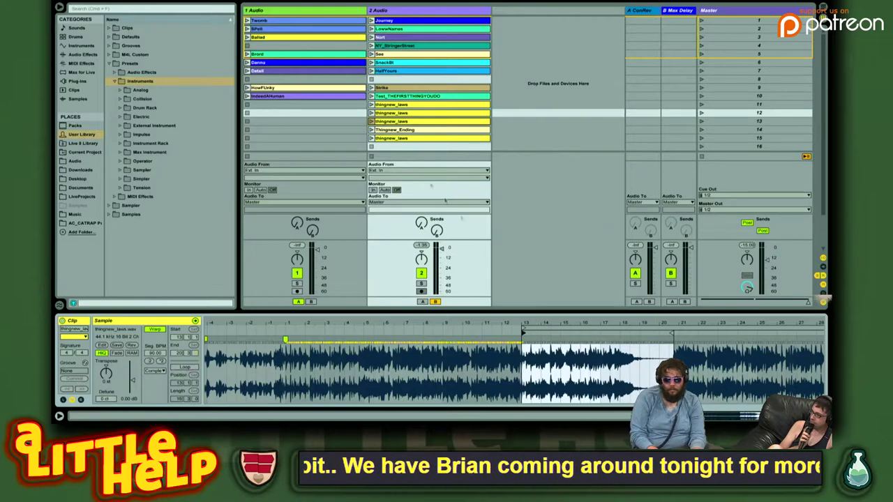
Launch the slot 13 clip and align its start, loop start and a warp marker at 13.1.1 with the section's first transient
click(415, 122)
key(Return)
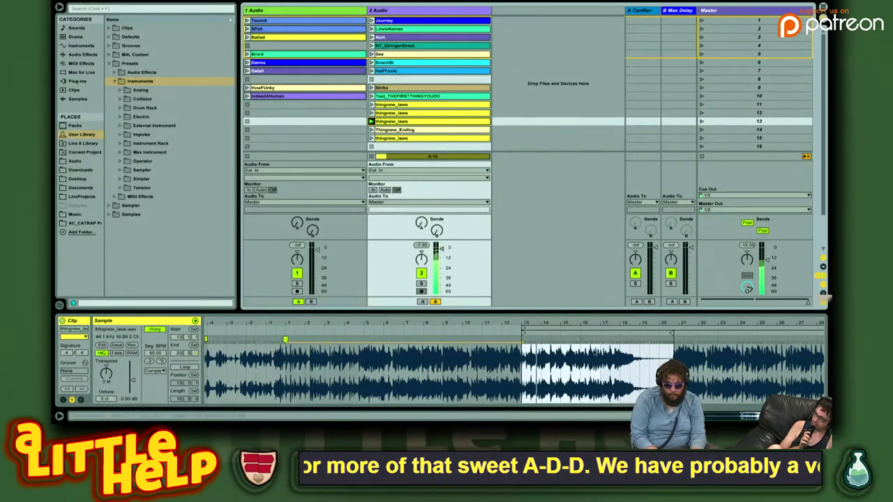
drag(569, 328, 546, 338)
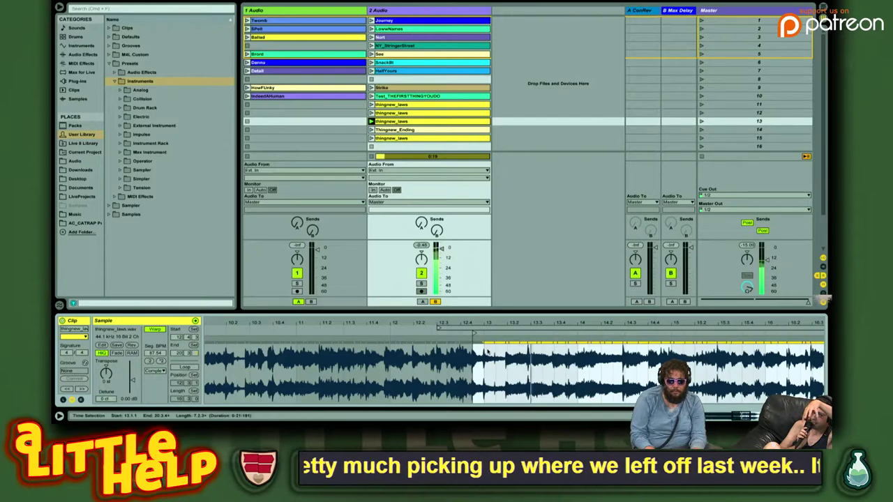
mouse_move(476, 334)
mouse_down()
mouse_move(487, 347)
mouse_move(480, 357)
mouse_move(462, 339)
mouse_up()
key(space)
key(space)
key(space)
drag(492, 322, 446, 325)
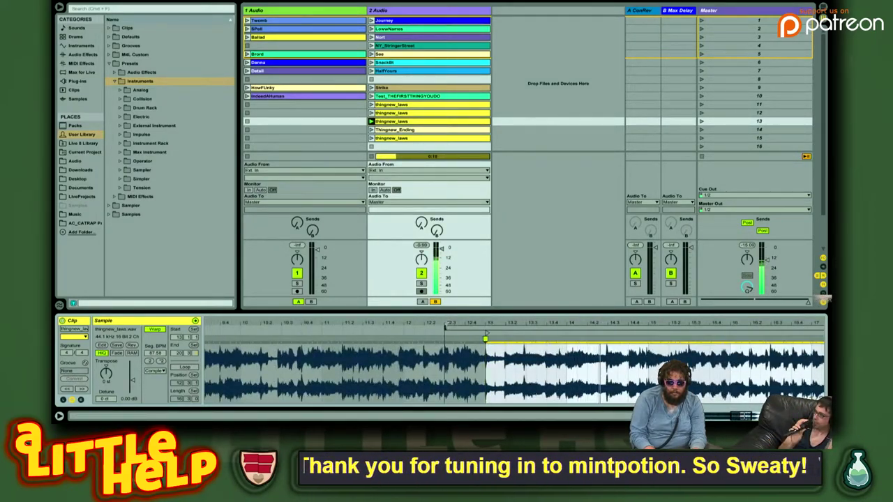
drag(513, 323, 369, 320)
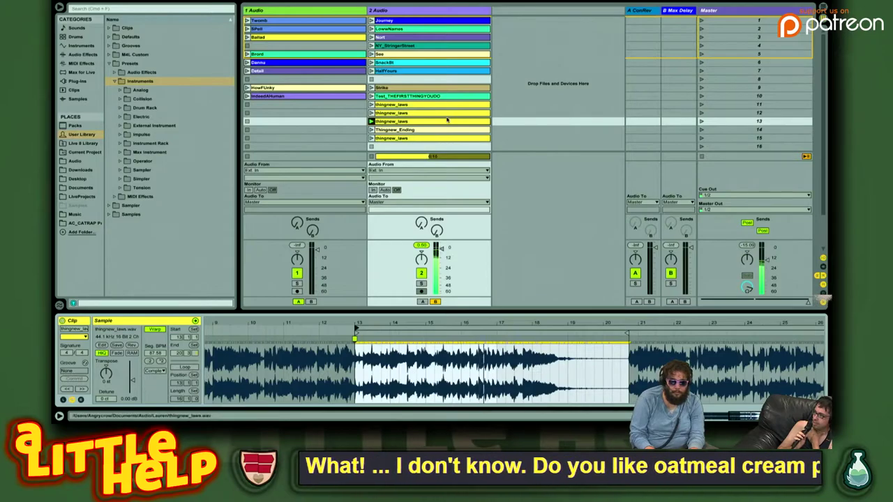
Enable looping for the thingnew_laws clip in slot 12
click(418, 112)
click(188, 366)
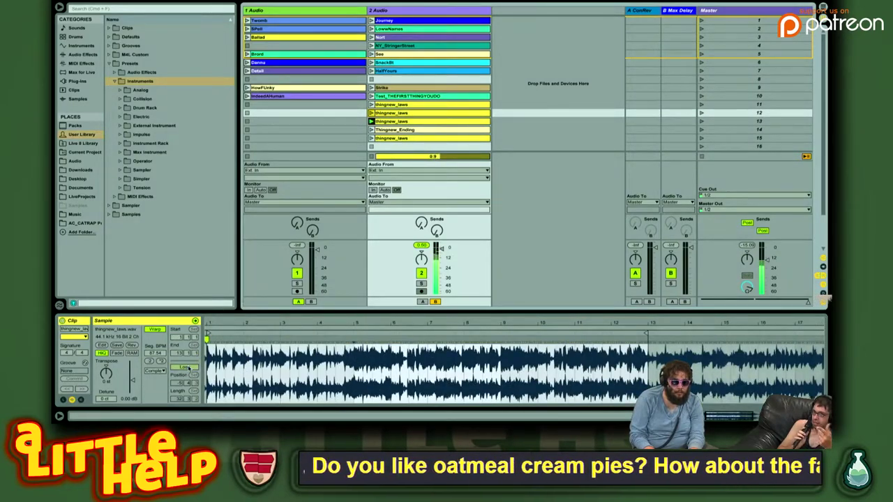
click(415, 122)
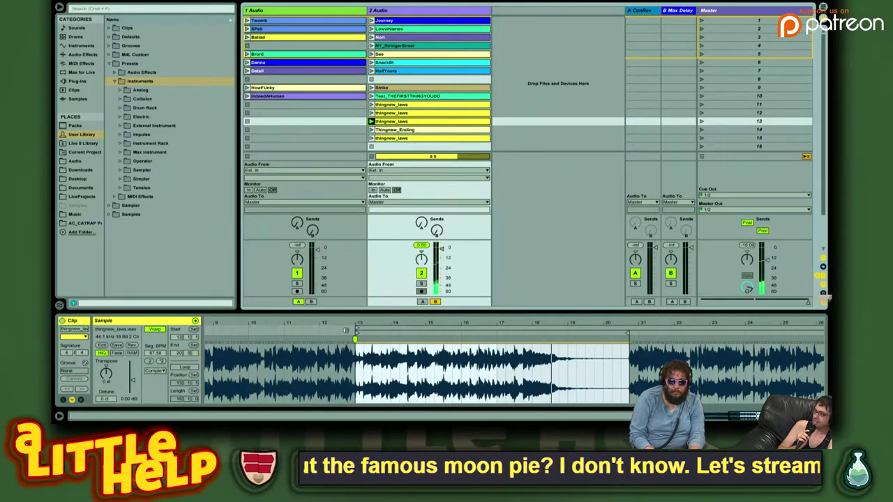
click(179, 365)
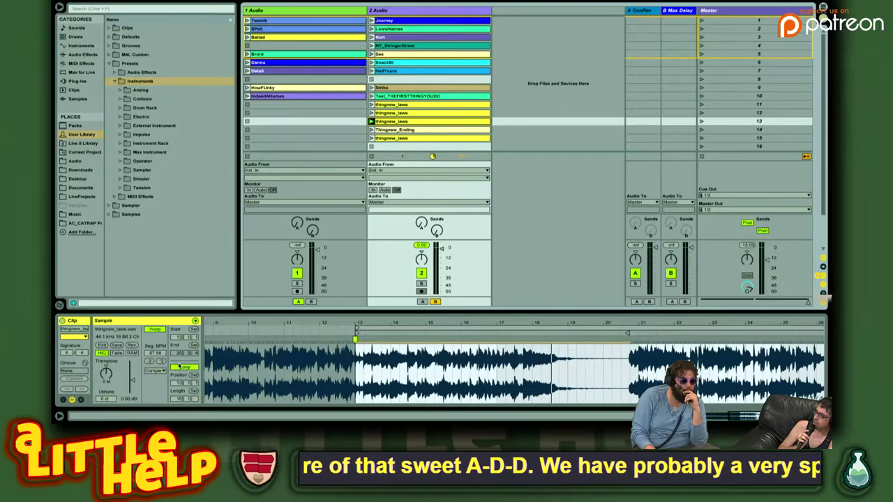
click(179, 366)
Shorten the slot 12 clip's loop so it ends just before bar 21, where the ending section begins
click(397, 114)
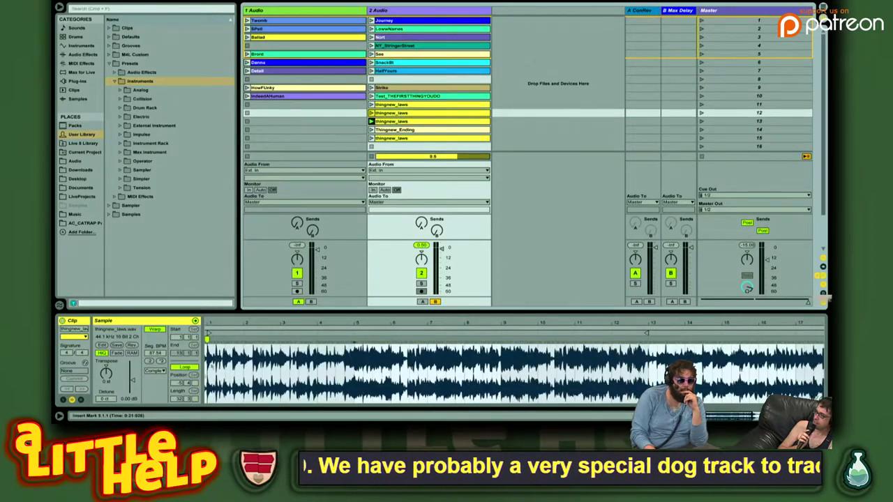
drag(352, 323, 353, 307)
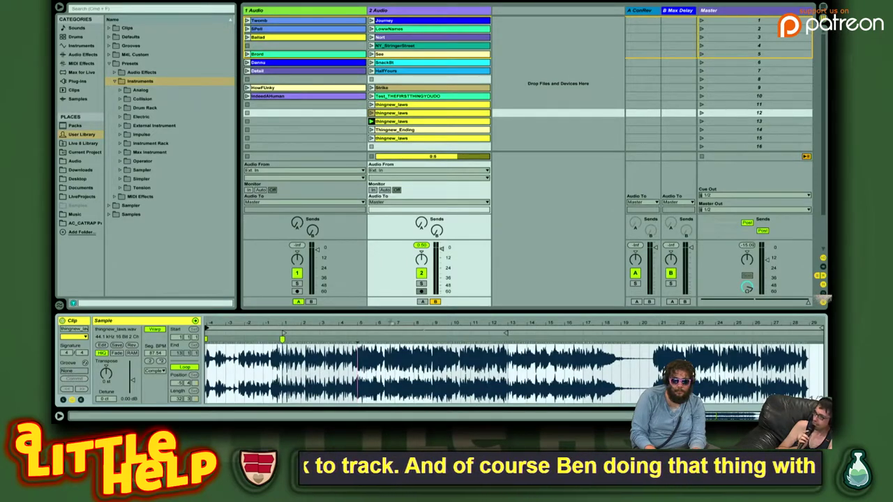
drag(819, 327, 652, 328)
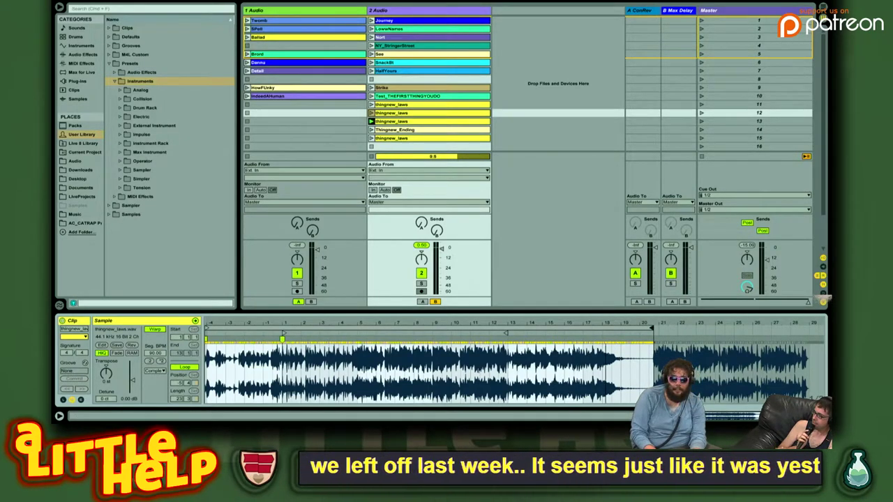
Move the end of the unwarped thingnew_laws clip in slot 11 to about 0:21
click(439, 105)
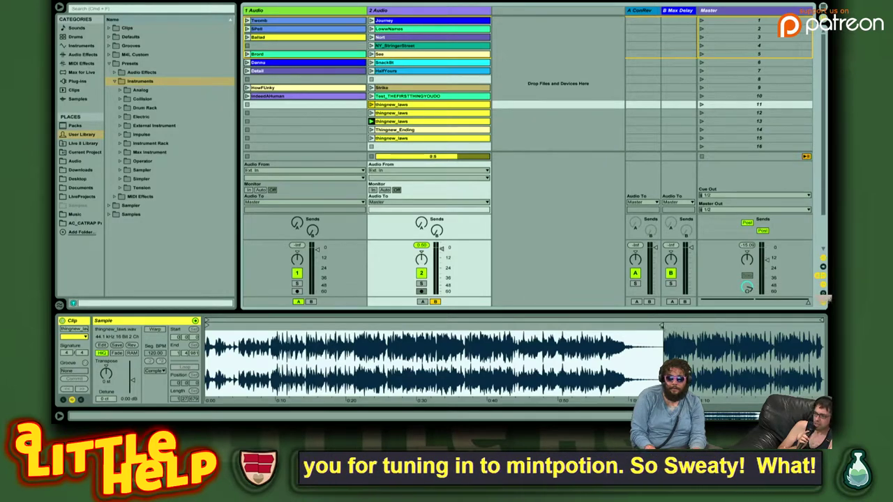
drag(663, 327, 352, 325)
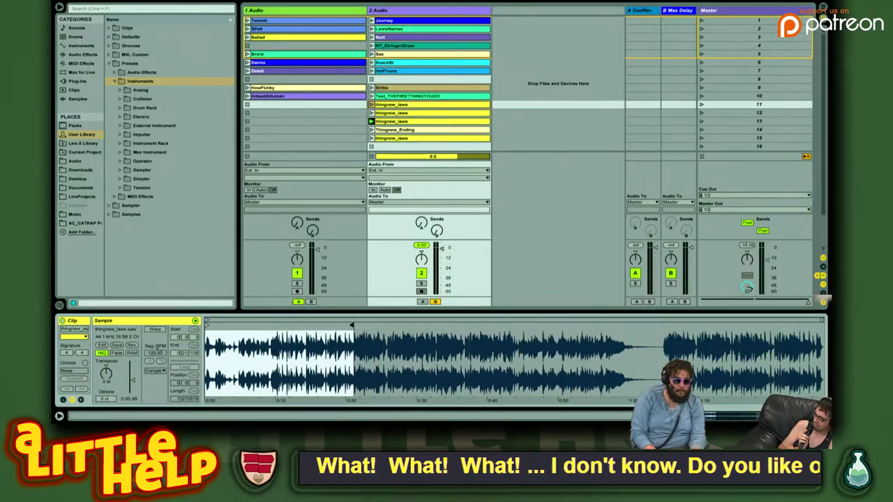
Recheck the slot 12 clip's loop range and launch the clip to audition it
click(432, 114)
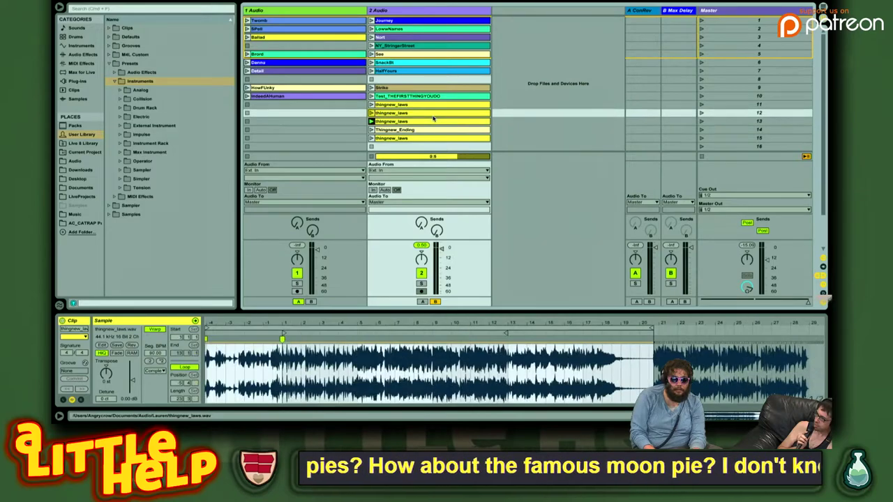
click(433, 120)
key(Up)
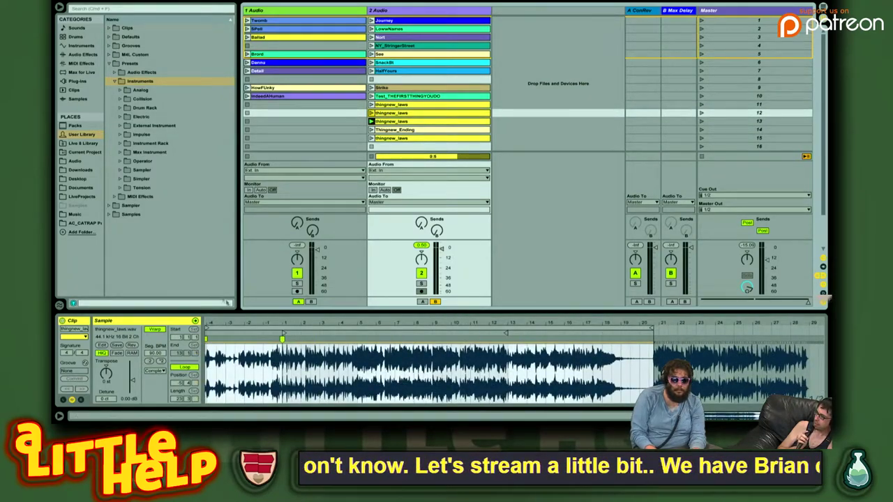
mouse_move(207, 328)
mouse_down()
mouse_move(290, 329)
mouse_move(207, 329)
mouse_up()
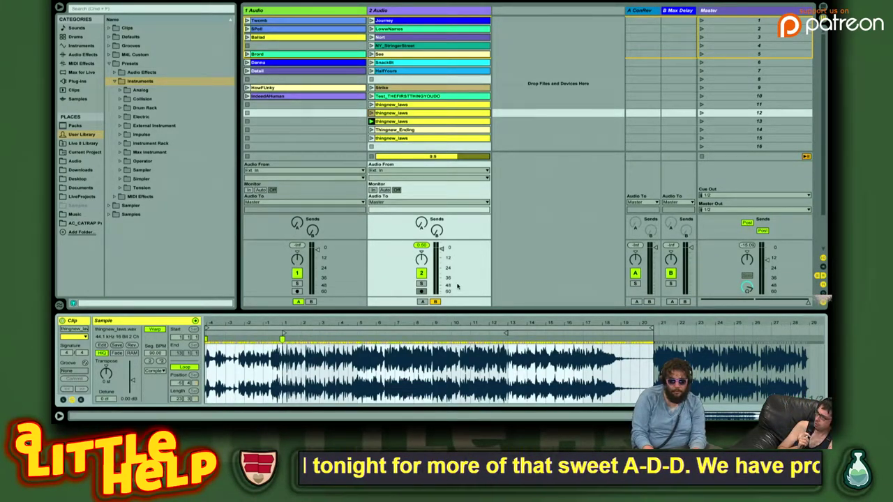
click(449, 116)
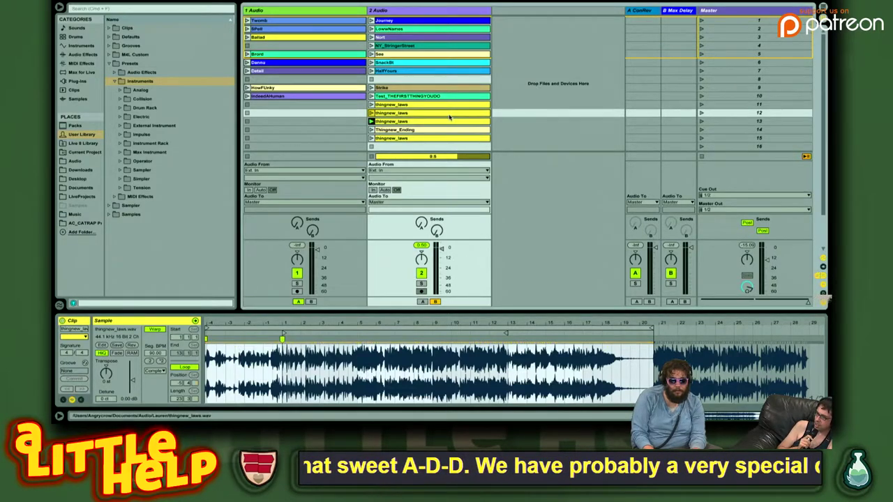
key(Return)
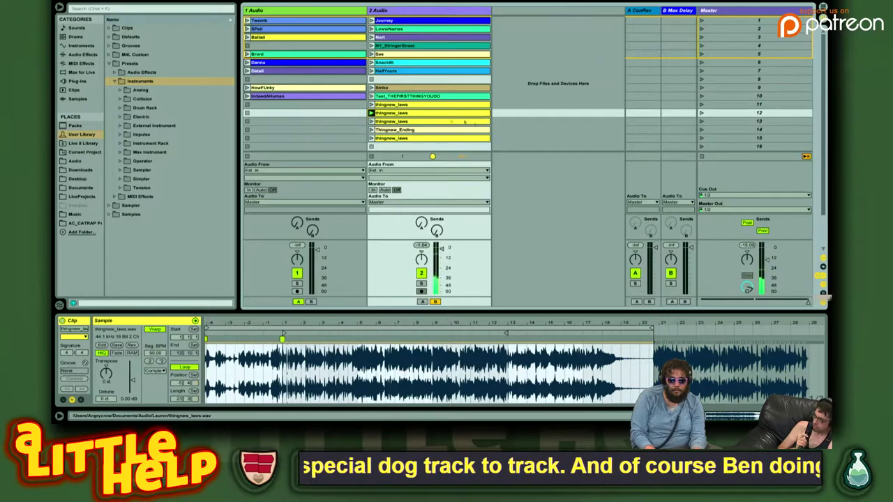
Move the clips in slots 13 to 15 down one slot and duplicate the slot 12 clip into slot 13
click(464, 123)
shift+click(410, 138)
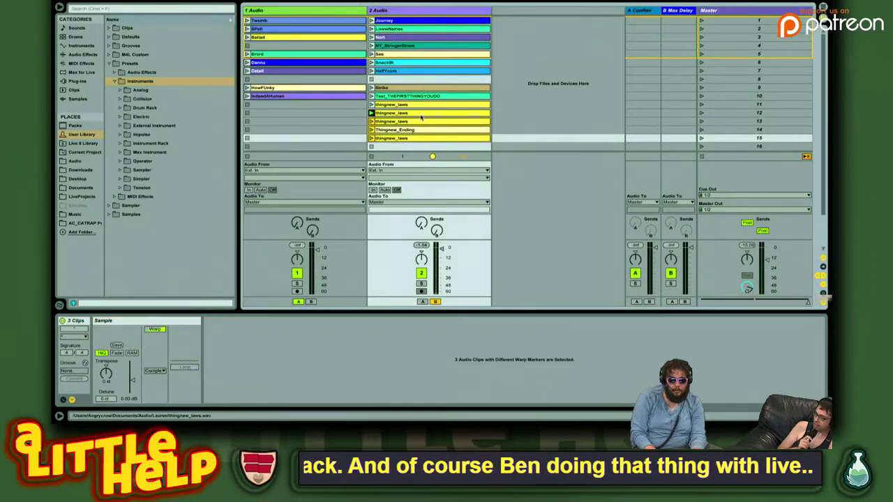
mouse_move(420, 119)
mouse_down()
mouse_move(420, 129)
mouse_move(431, 117)
mouse_move(404, 121)
mouse_up()
click(419, 116)
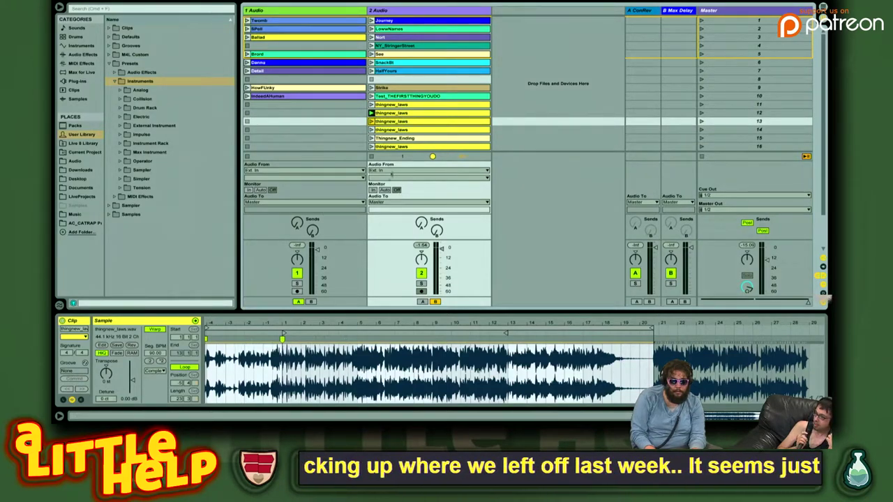
Limit the slot 13 copy's start and loop to the intro before bar 1.1.1, and compare the slot 11 and 12 clips
drag(651, 329, 281, 328)
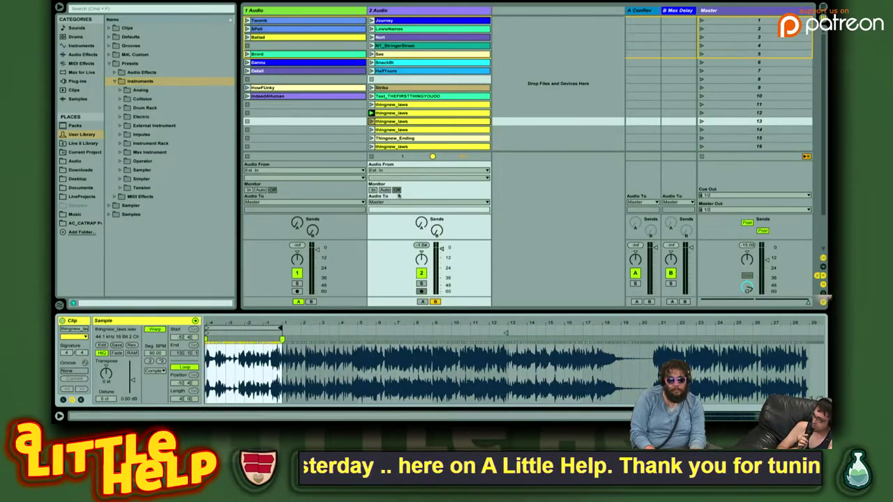
click(410, 106)
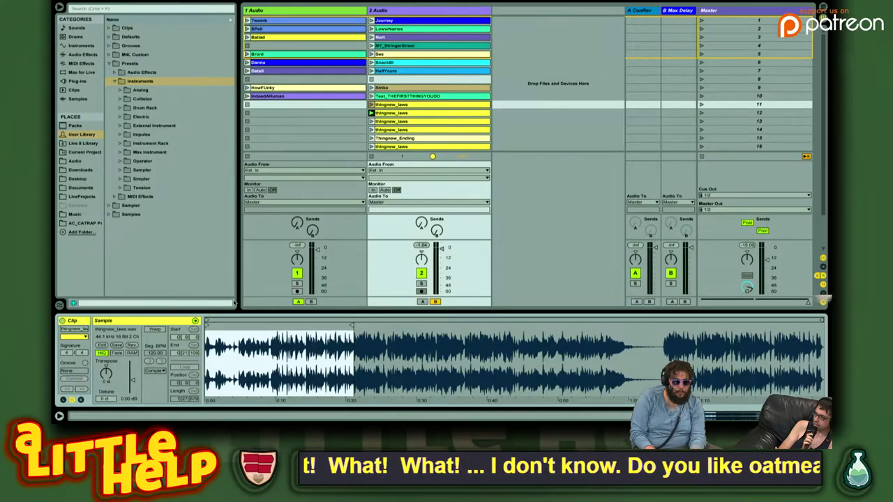
click(402, 112)
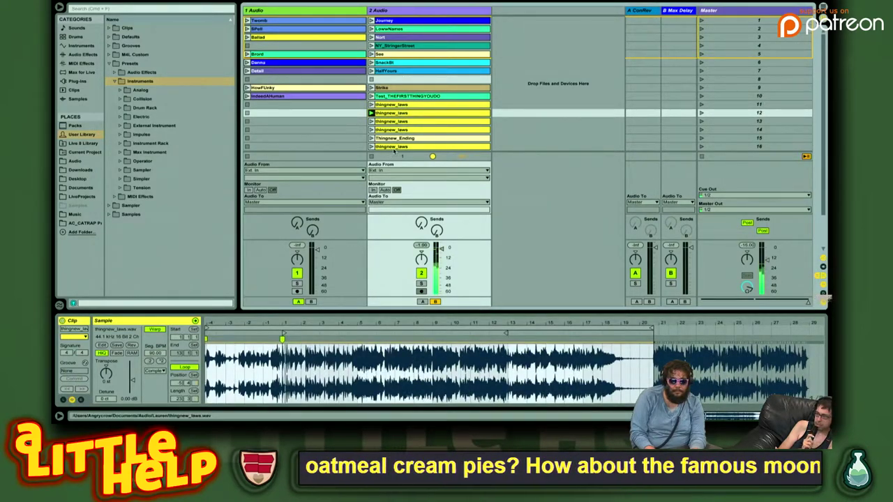
Launch the slot 11 thingnew_laws clip, enable warping, and align its beat with bar 5, ending the clip at 5.1.1
click(396, 104)
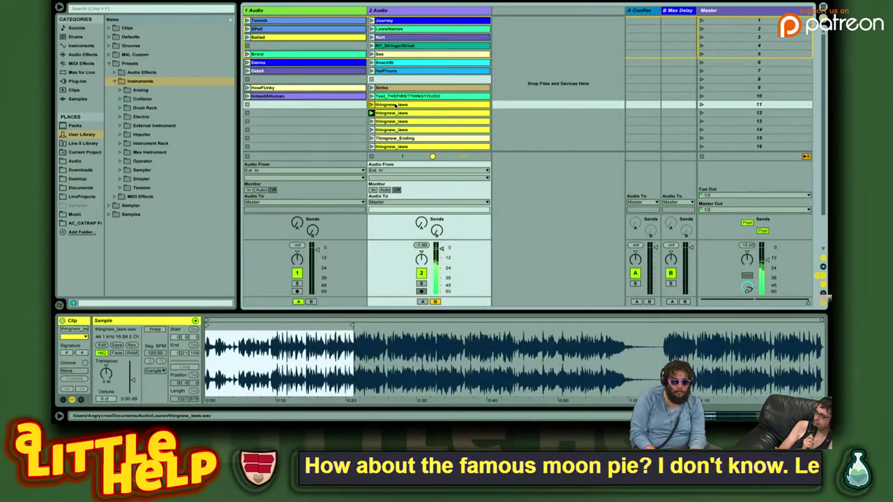
key(Return)
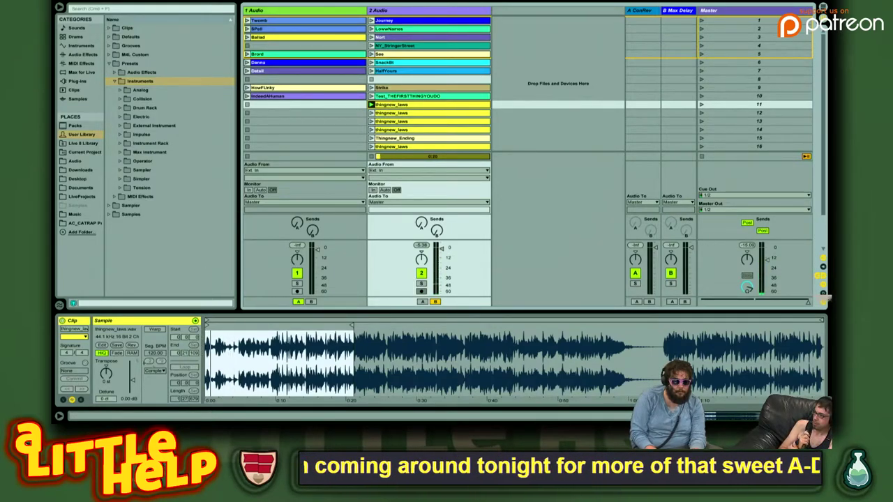
mouse_move(235, 353)
mouse_down()
mouse_move(235, 389)
mouse_move(248, 351)
mouse_up()
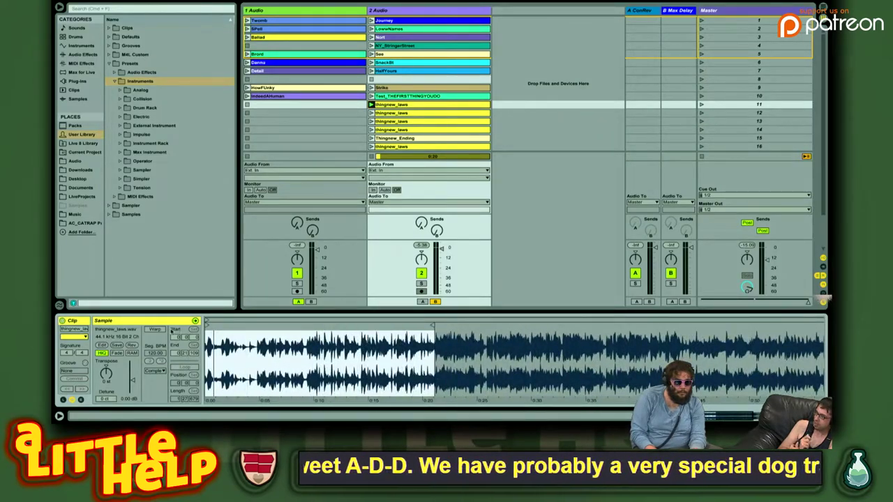
click(155, 329)
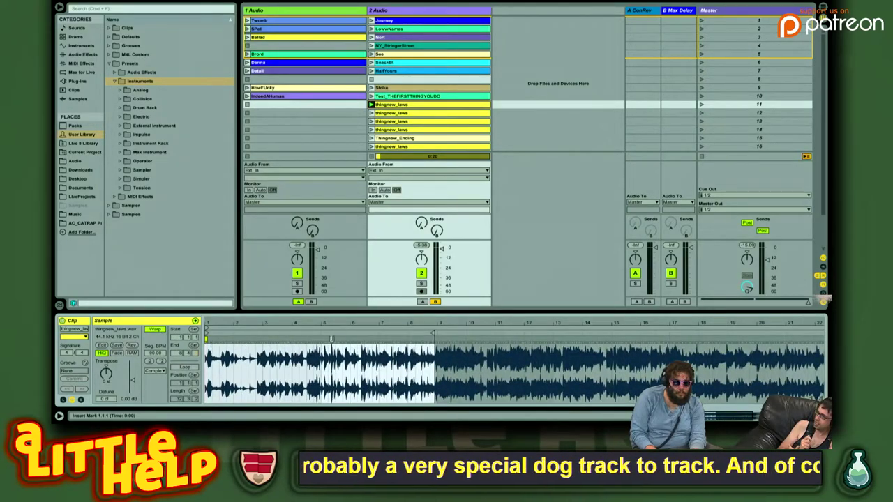
mouse_move(402, 321)
mouse_down()
mouse_move(403, 344)
mouse_move(403, 307)
mouse_up()
click(247, 331)
drag(242, 321, 283, 343)
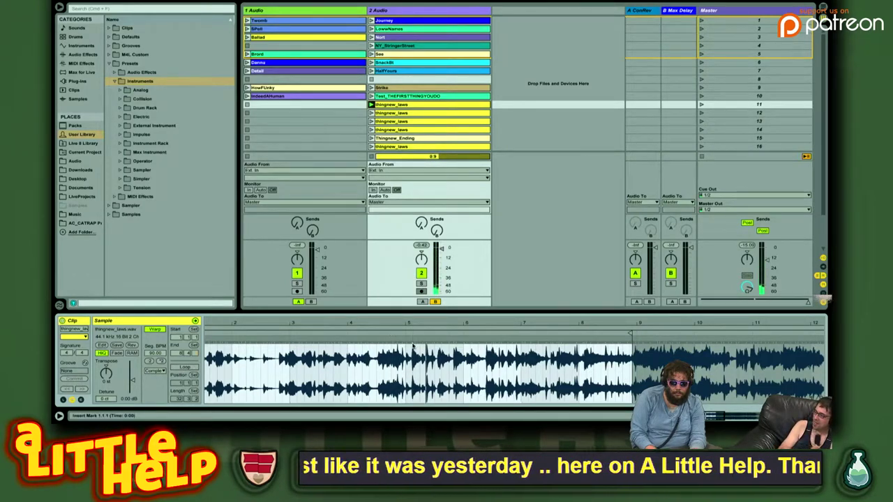
drag(412, 340, 406, 340)
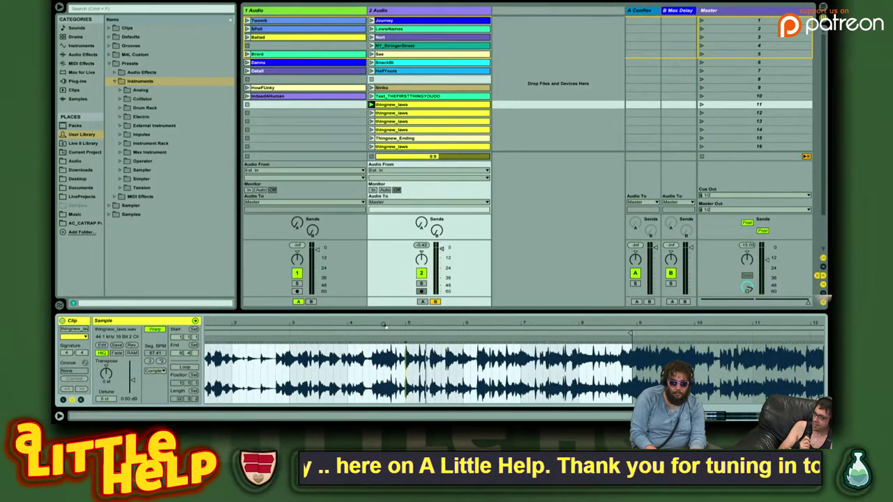
mouse_move(389, 319)
mouse_down()
mouse_move(388, 285)
mouse_move(389, 314)
mouse_up()
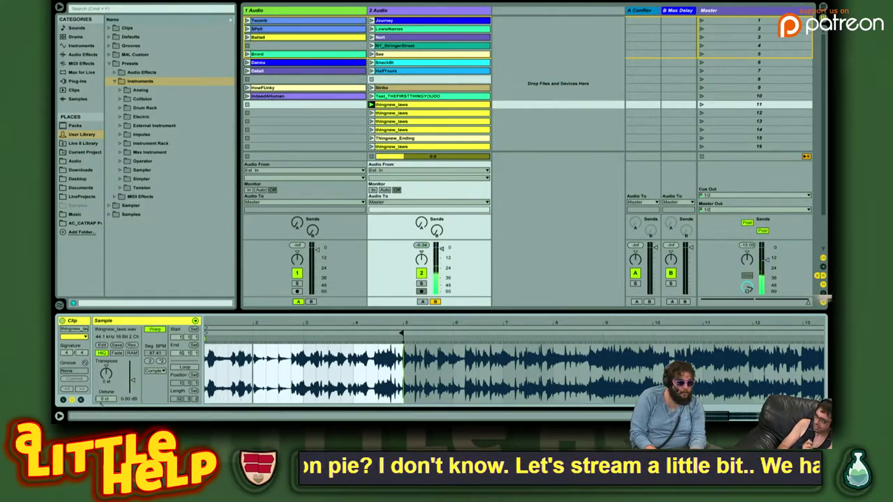
Show the slot 11 clip's launch settings and set its follow action to play the next clip
click(63, 400)
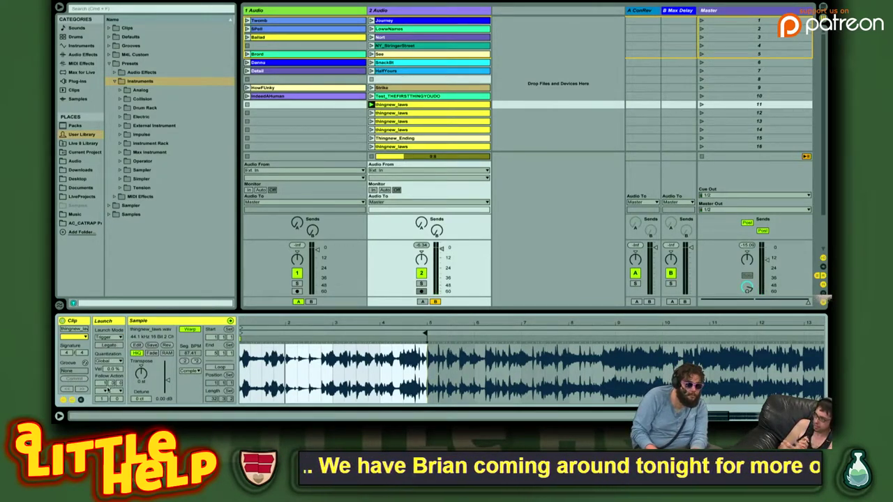
click(106, 391)
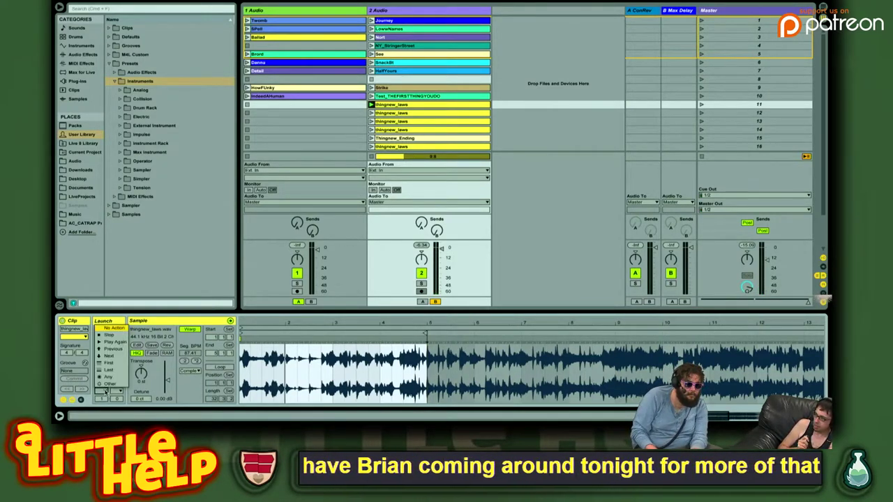
click(116, 349)
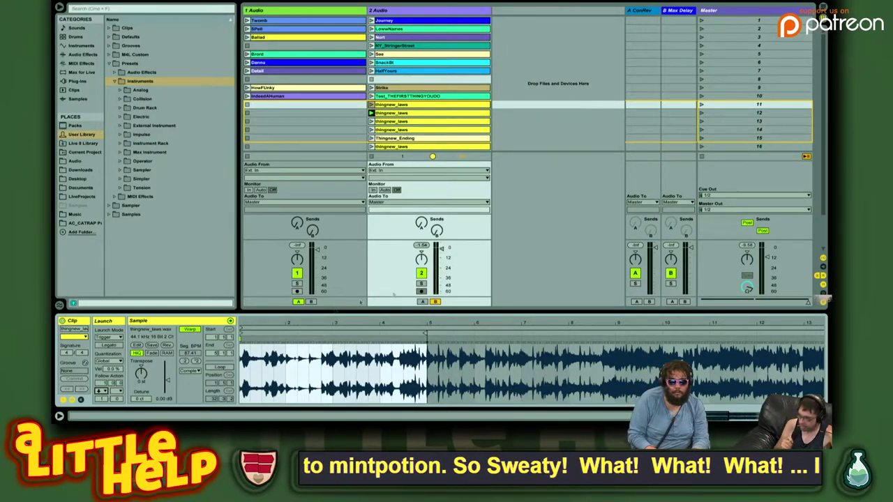
Move the slot 12 clip's start marker back to bar -2
click(438, 113)
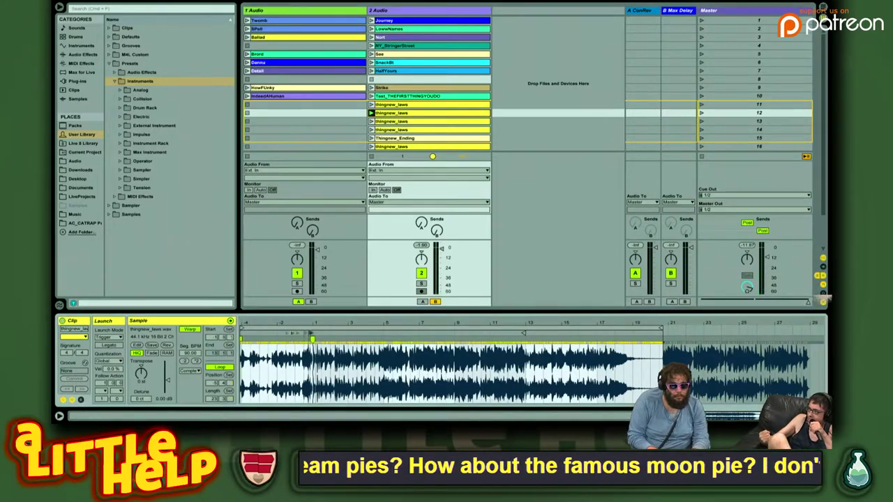
click(277, 333)
drag(284, 323, 336, 327)
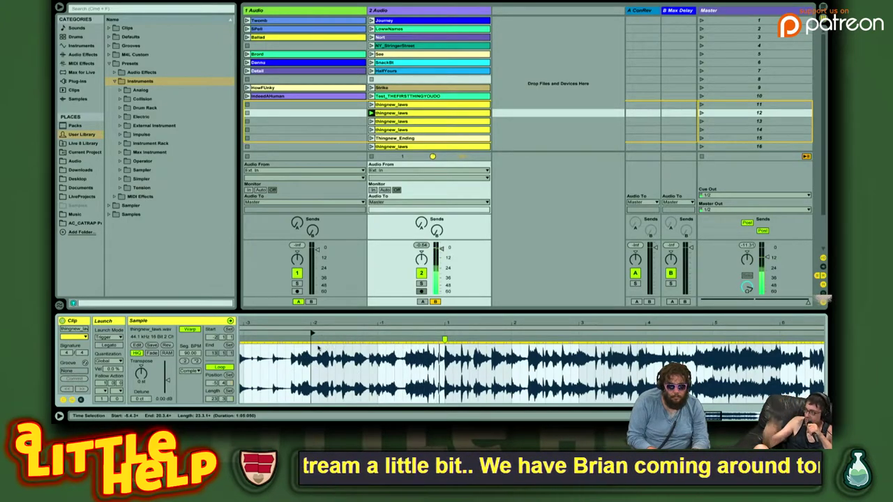
Set the slot 11 clip's follow action time to 4 bars and launch the clip to test the transition
key(Return)
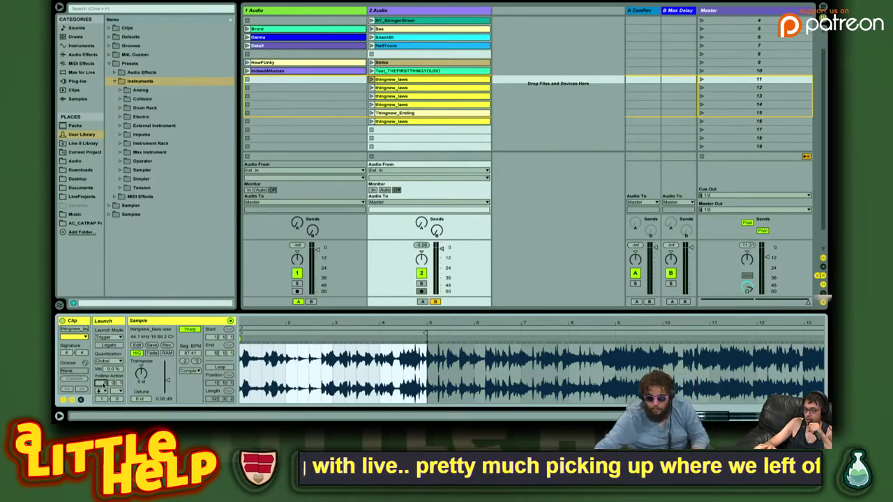
key(space)
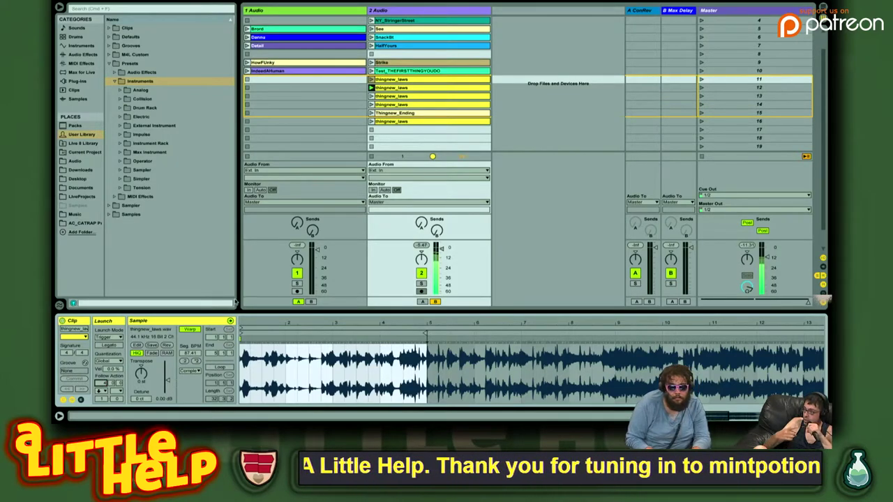
click(441, 80)
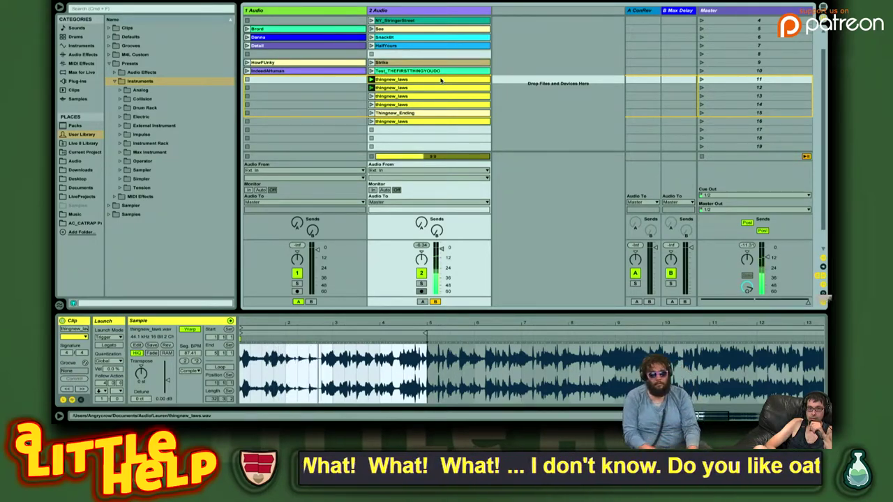
Set the slot 12 clip's start and loop start to bar 1.1.1
key(Down)
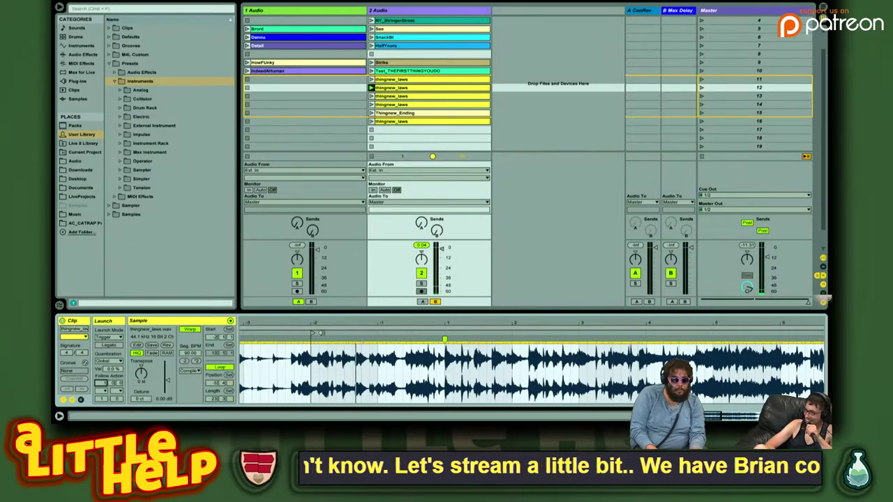
mouse_move(313, 332)
mouse_down()
mouse_move(454, 333)
mouse_move(316, 323)
mouse_up()
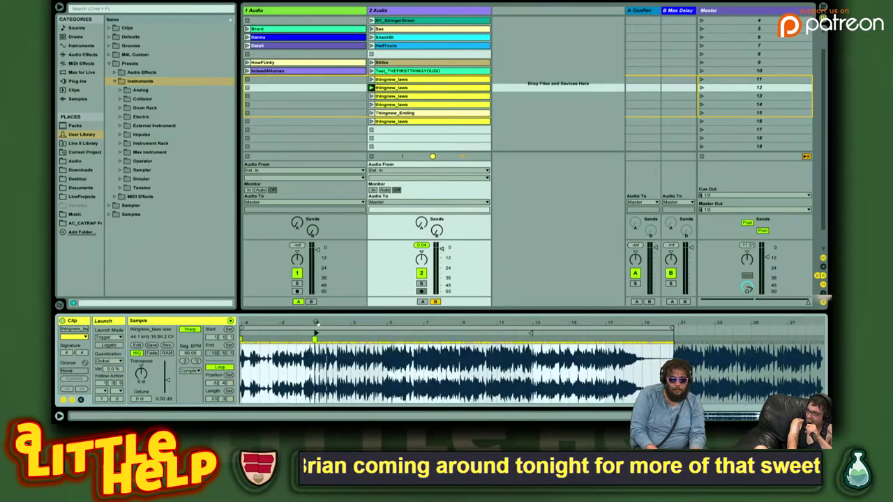
drag(242, 327, 316, 327)
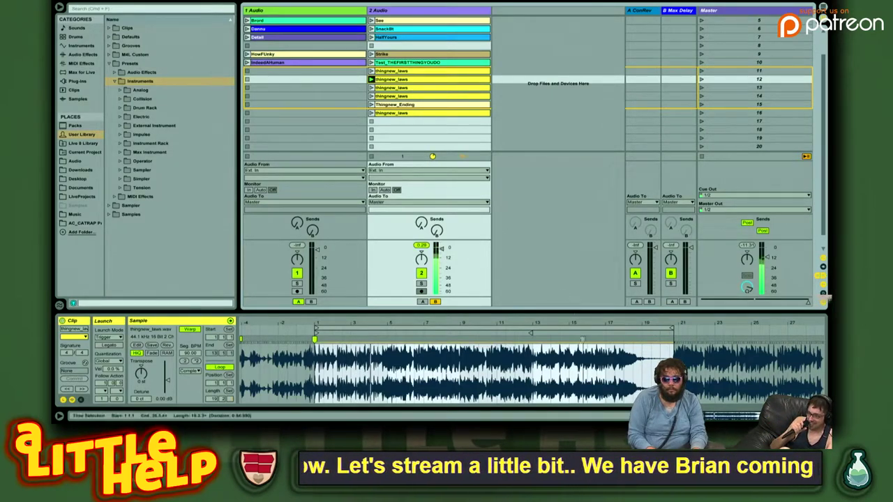
Replace the slot 13 clip with a duplicate of the slot 12 clip and launch the copy
click(421, 90)
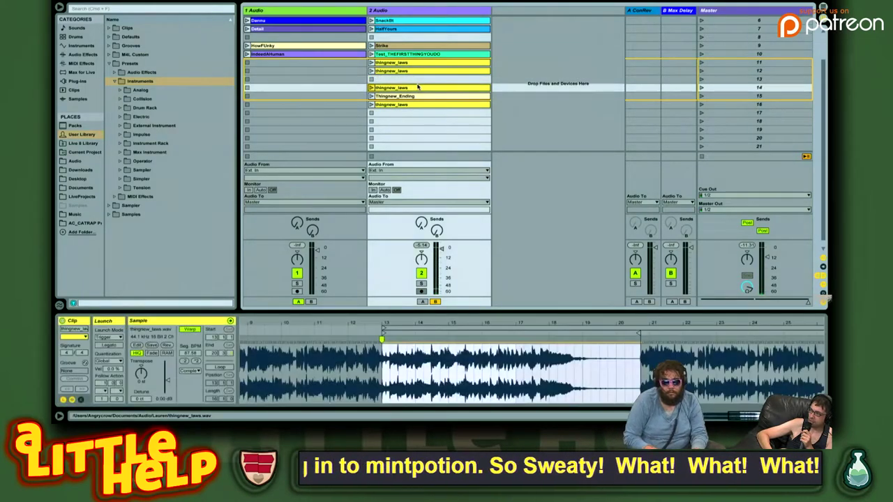
click(407, 71)
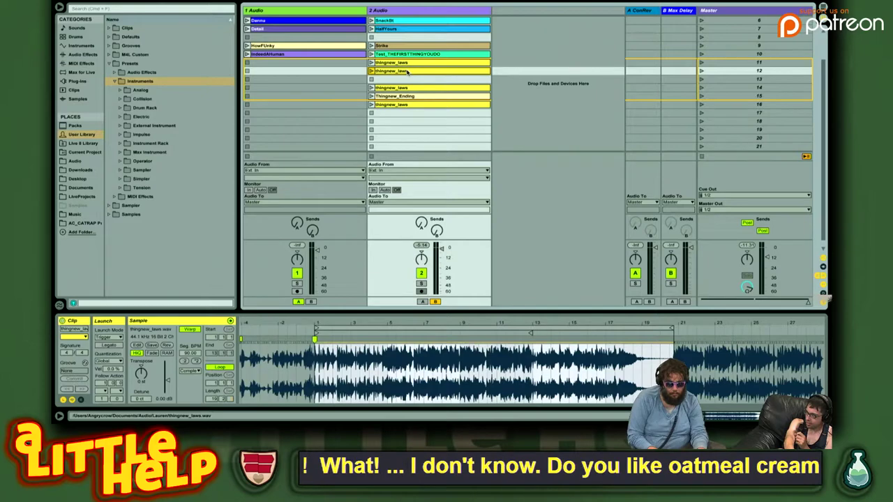
key(ctrl+d)
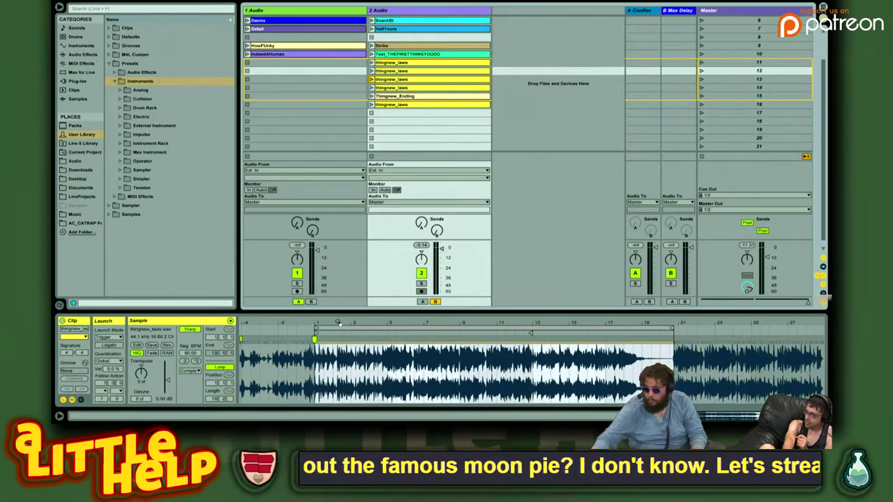
key(space)
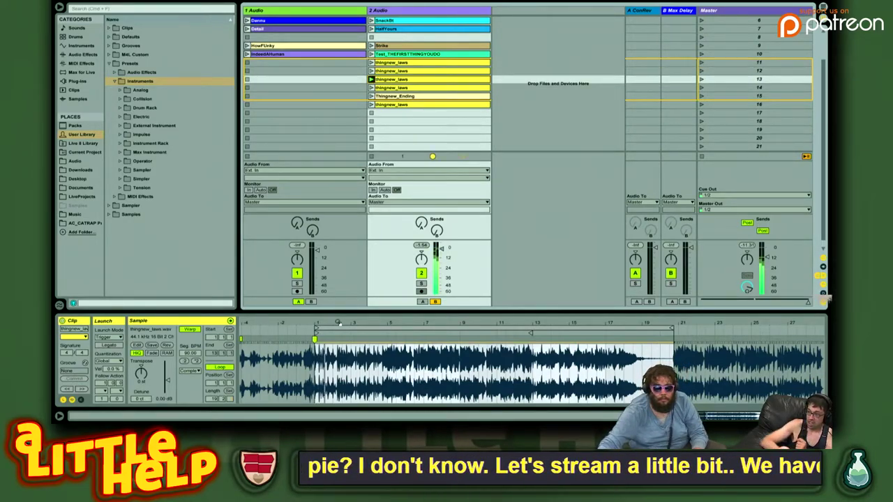
Move the slot 13 clip's start and loop start to bar 5.1.1
drag(356, 322, 384, 320)
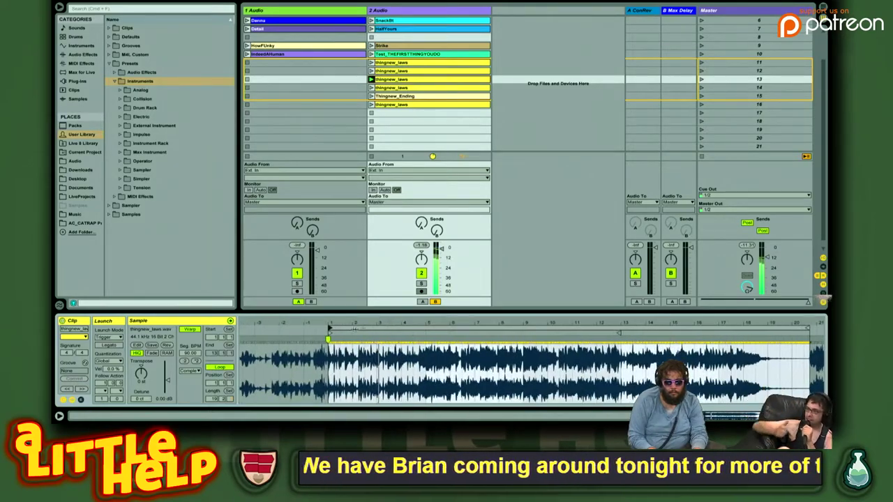
drag(330, 330, 419, 327)
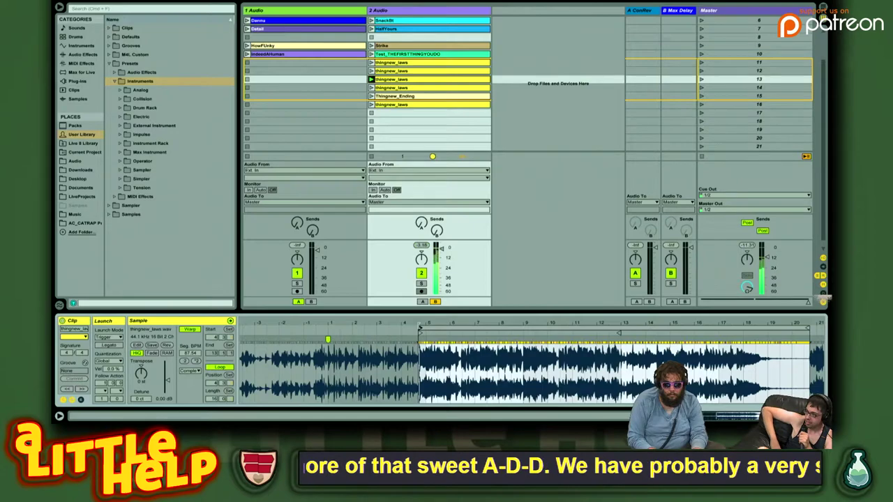
drag(433, 321, 433, 367)
drag(313, 326, 372, 327)
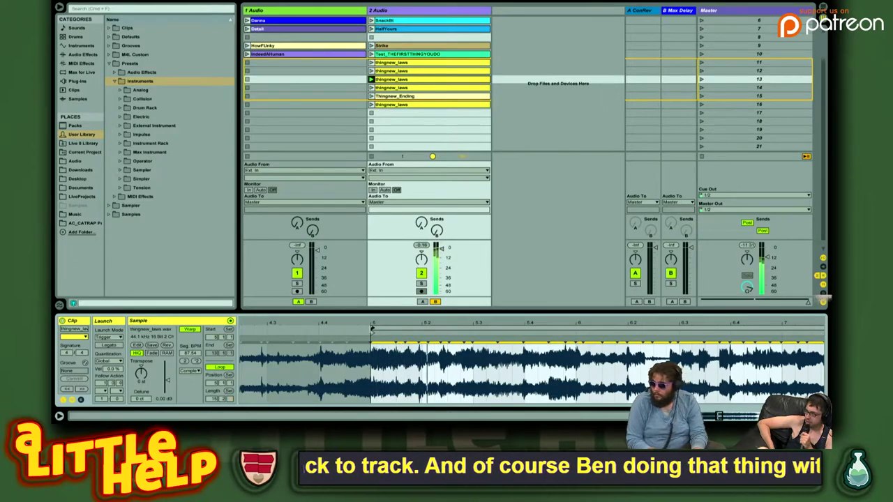
Shorten the slot 12 clip's loop to end at about 4.4, just before bar 5, and audition it
click(431, 72)
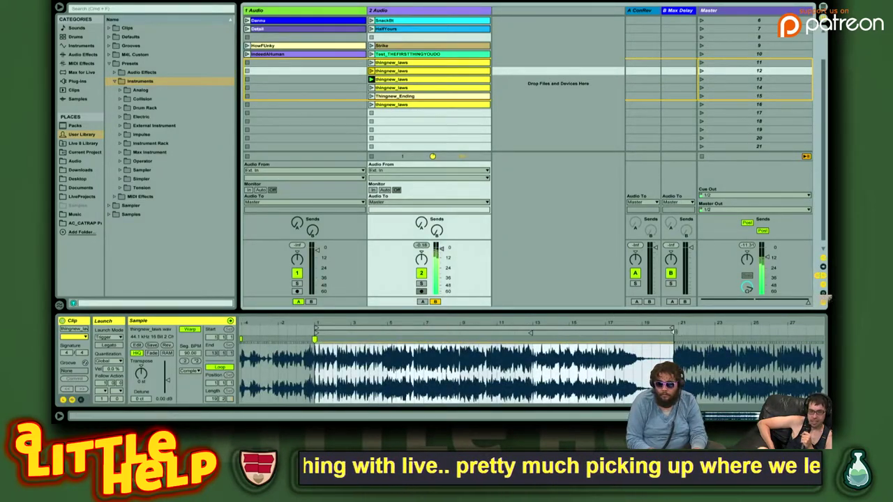
drag(671, 328, 381, 327)
key(space)
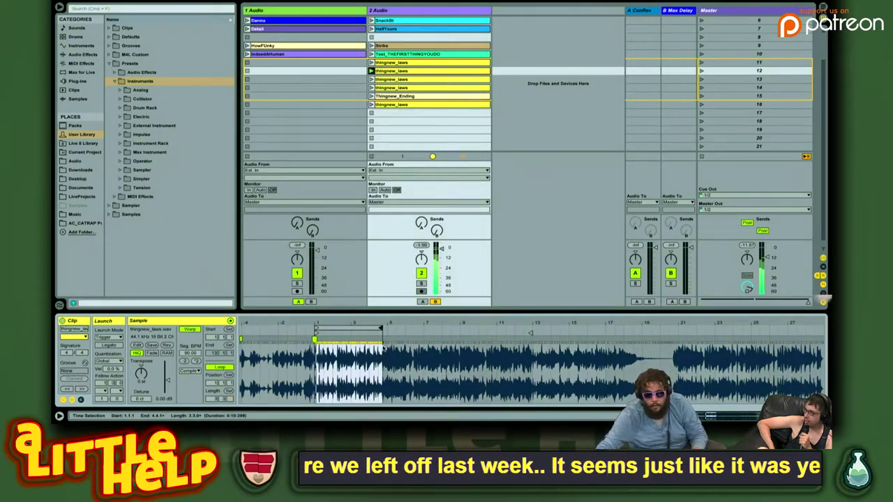
drag(377, 323, 441, 321)
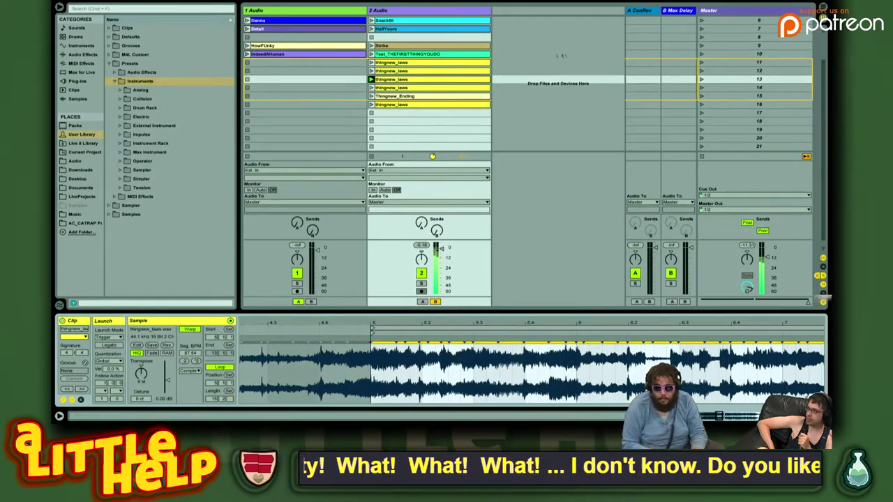
Shorten the slot 13 clip's loop to end at bar 13
drag(479, 321, 313, 303)
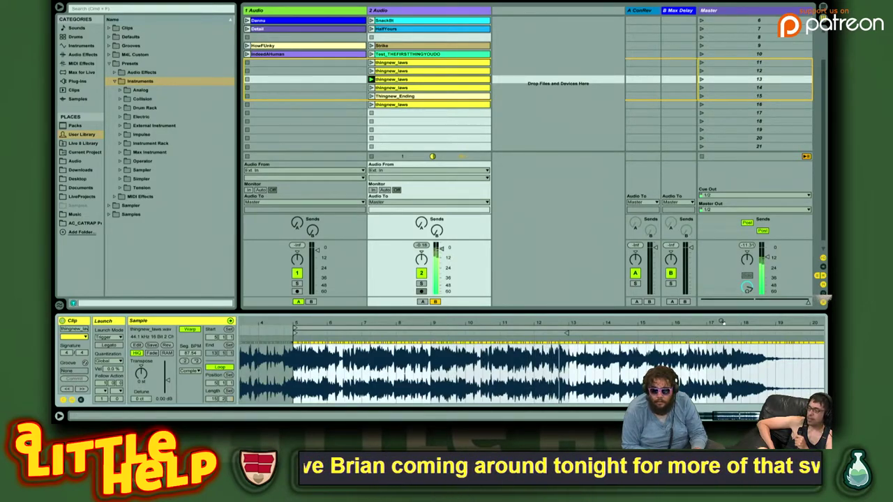
drag(720, 322, 607, 295)
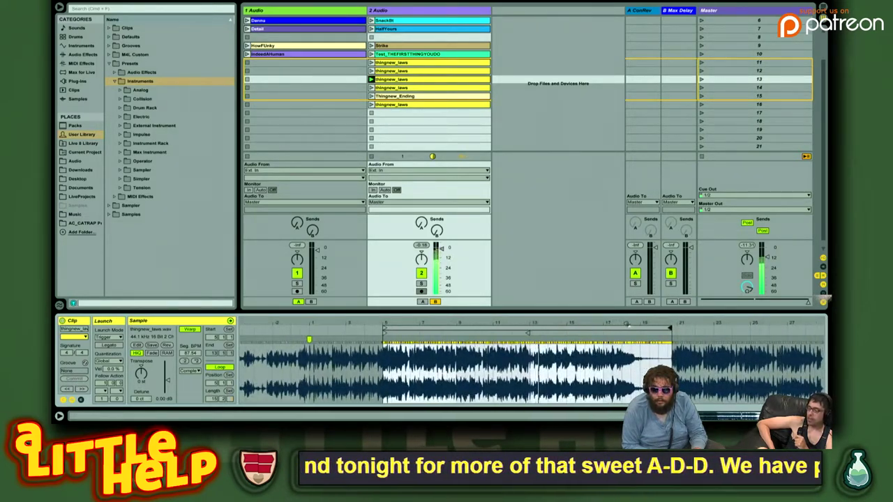
drag(669, 327, 528, 328)
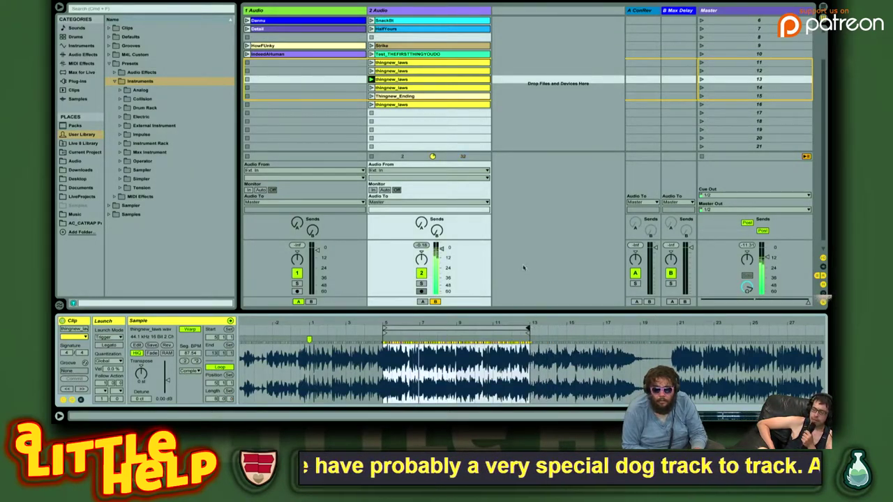
Compare the start points and loop ranges of the thingnew_laws clips in slots 11 to 13
click(443, 71)
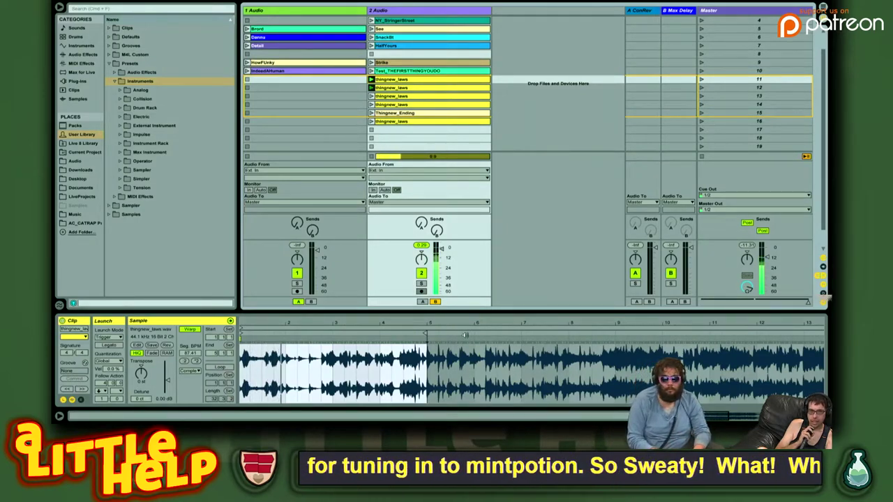
click(401, 97)
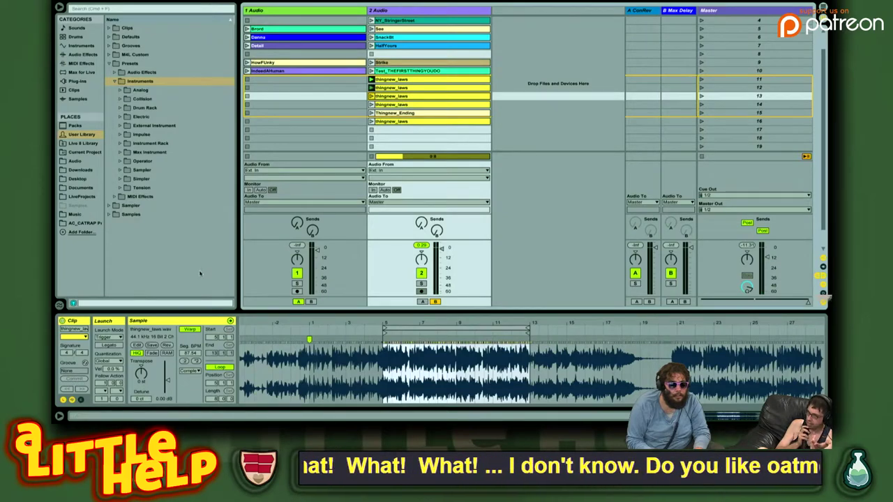
key(Up)
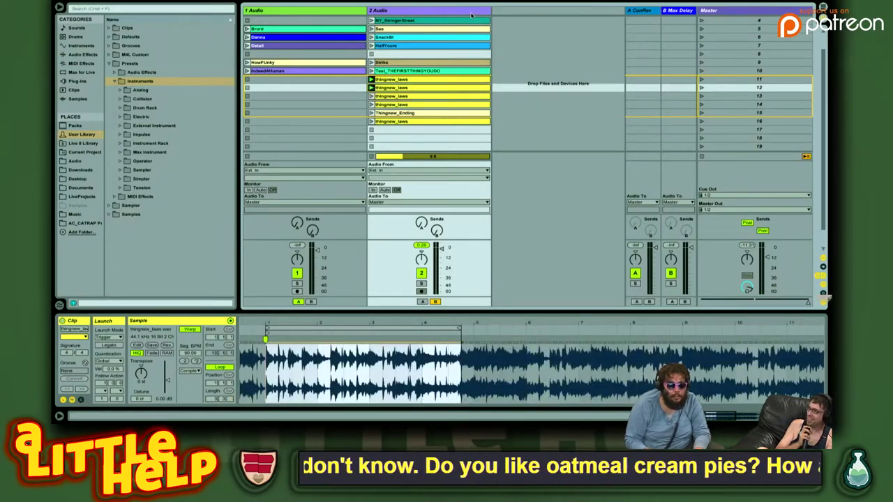
key(Down)
key(Up)
key(Up)
key(Down)
key(Down)
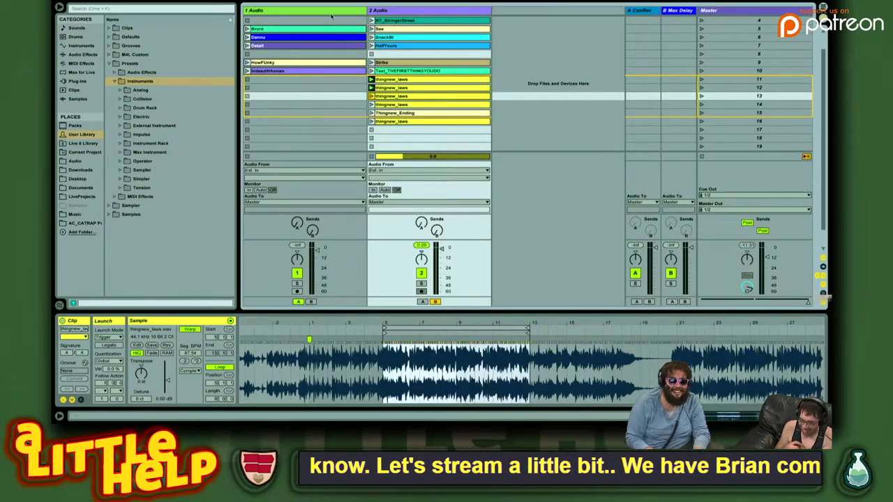
Set the follow action to Next on the thingnew_laws clips in slots 12 and 13
key(Up)
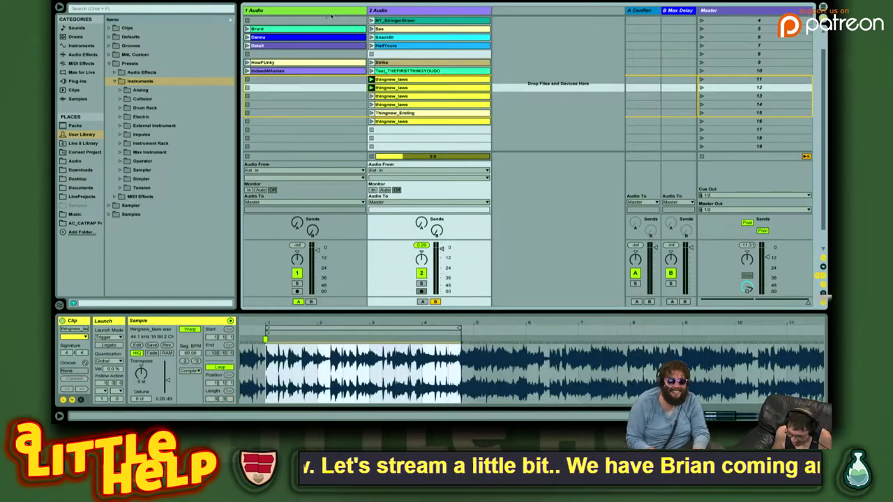
click(105, 392)
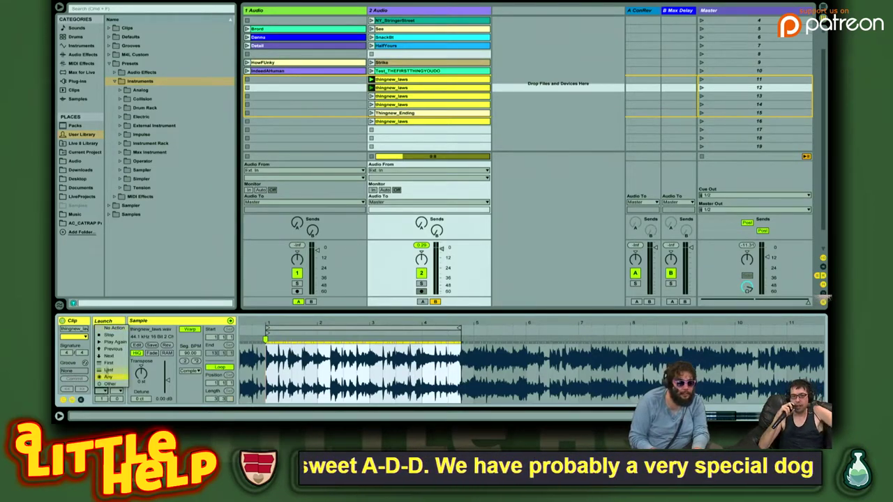
click(109, 356)
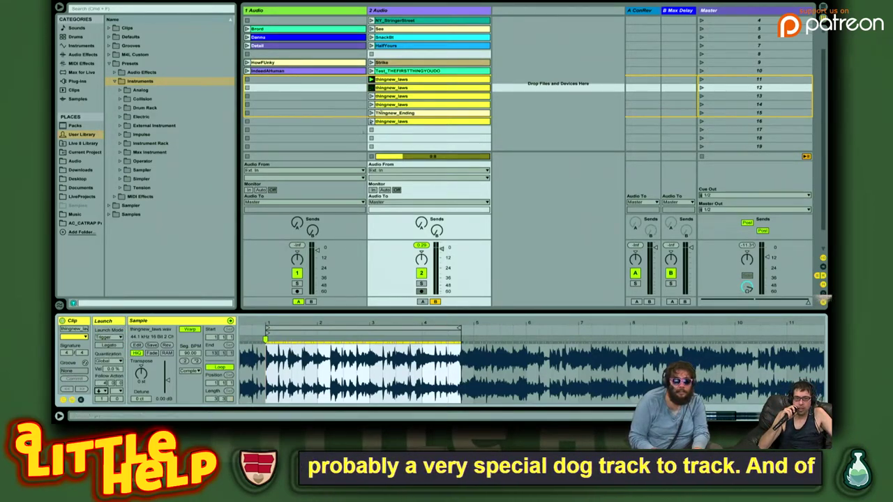
click(399, 97)
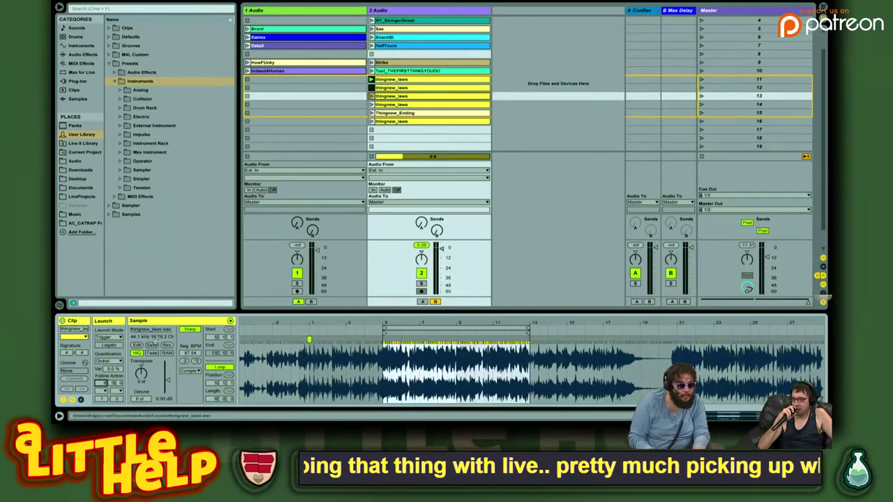
click(106, 392)
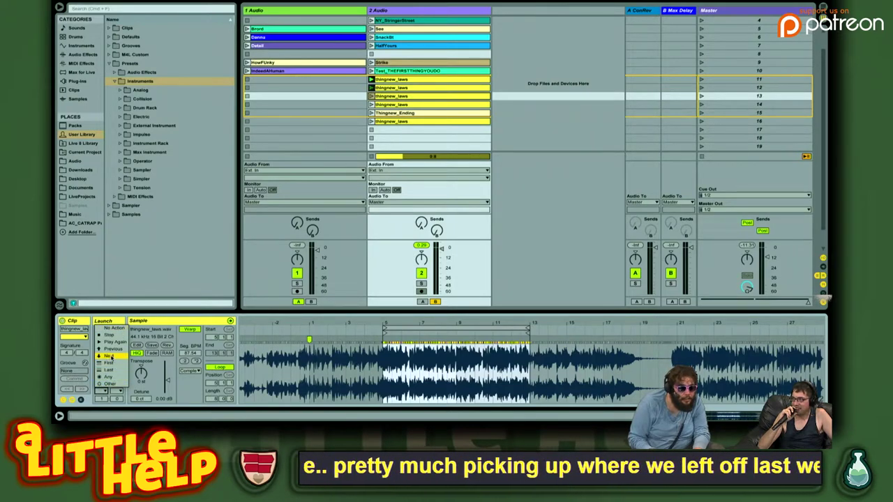
click(110, 357)
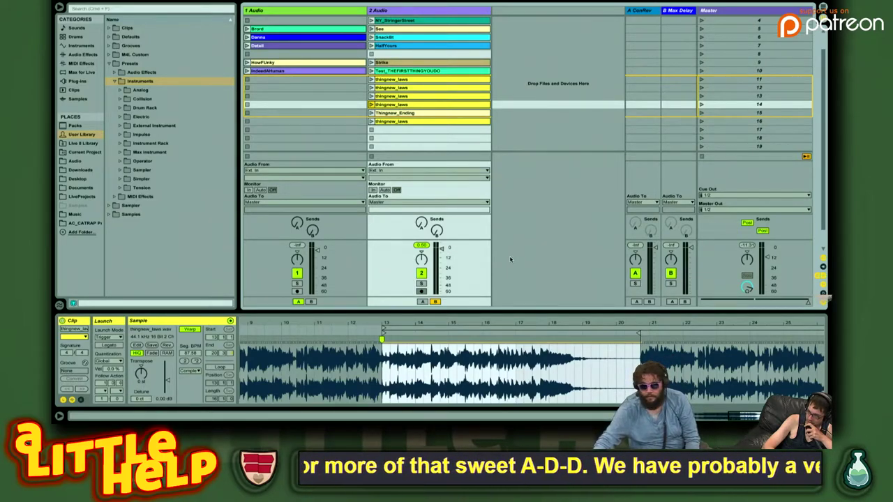
Audition the Thingnew_Ending clip and delete the extra thingnew_laws clip in slot 16
key(Down)
key(Return)
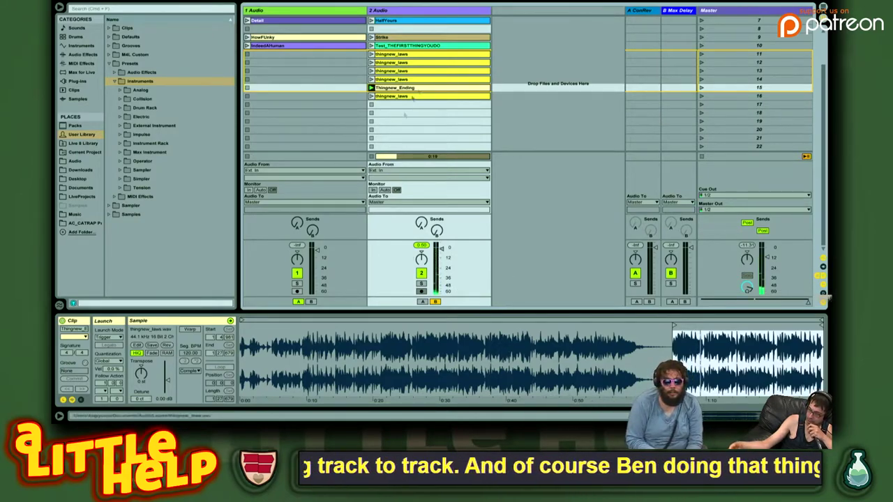
click(431, 97)
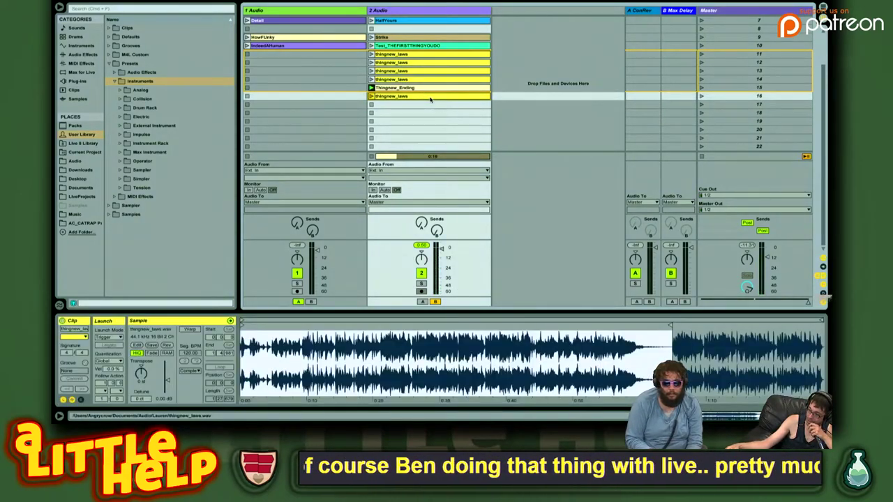
key(Delete)
click(429, 89)
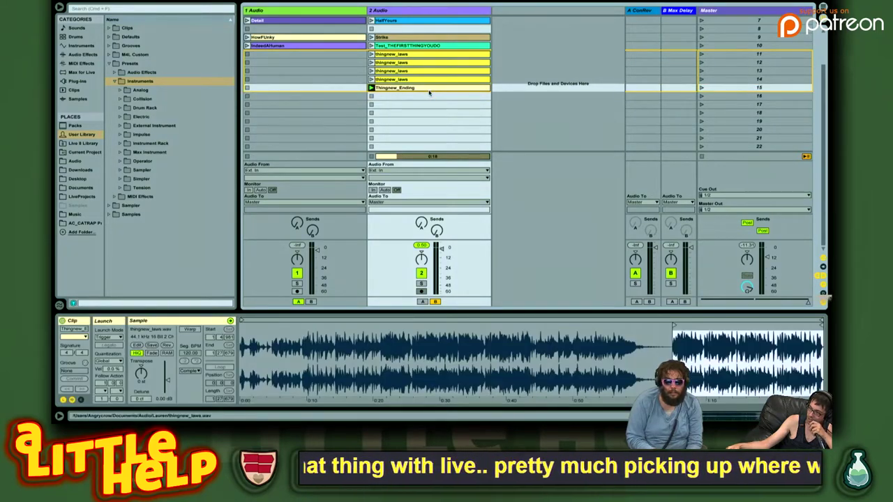
right_click(429, 91)
click(420, 89)
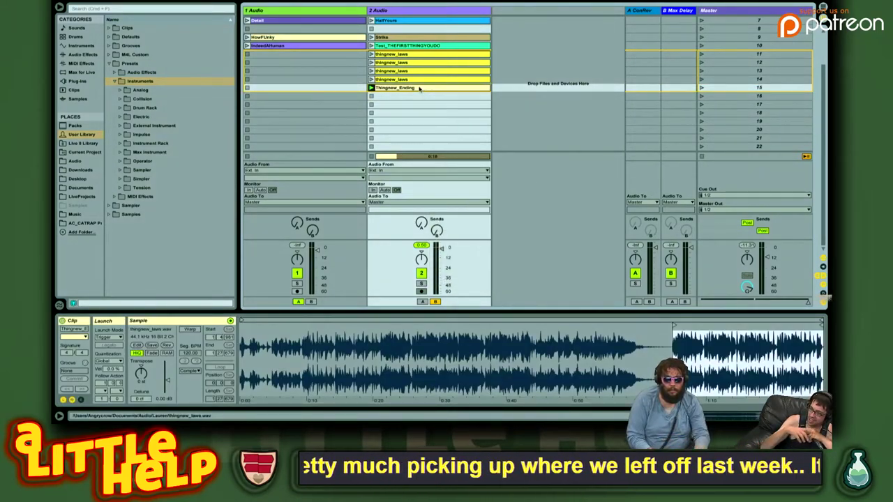
Rename the thingnew_laws clip in slot 14 to TNL_END
click(411, 80)
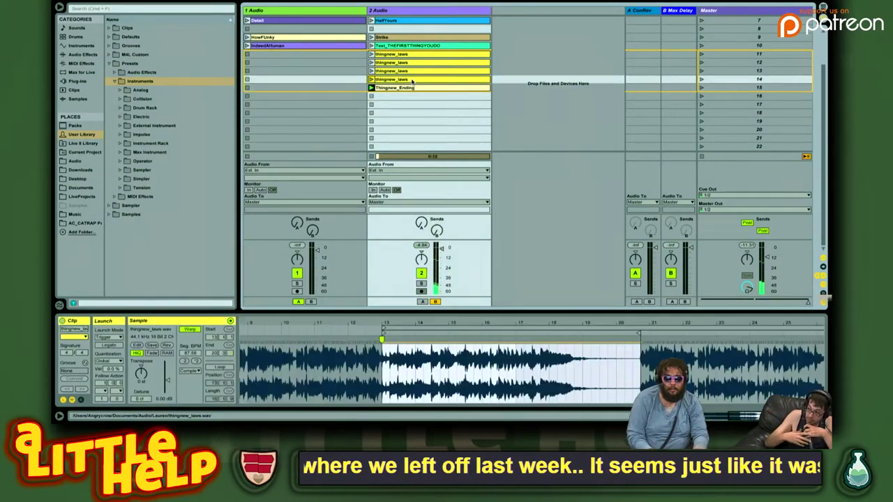
key(ctrl+r)
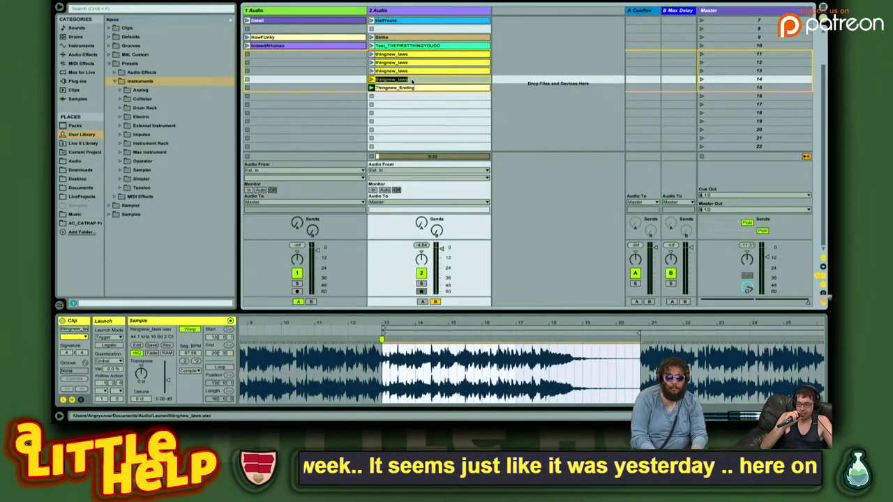
text(TNL_End)
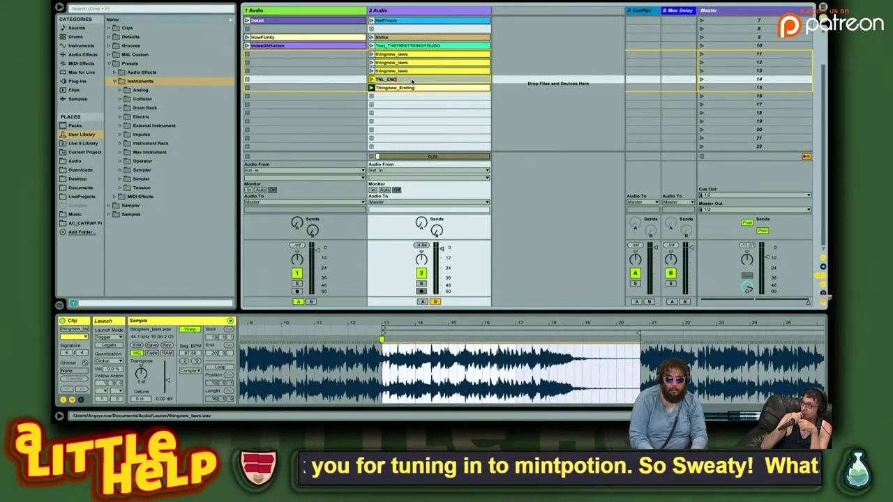
key(Return)
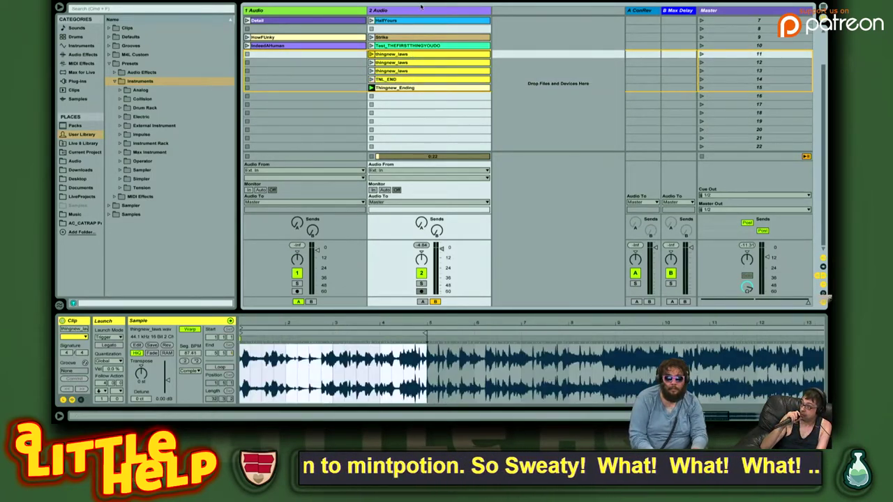
Rename the thingnew_laws clip in slot 11 to TNL_INTRO
key(space)
key(super+r)
text(T)
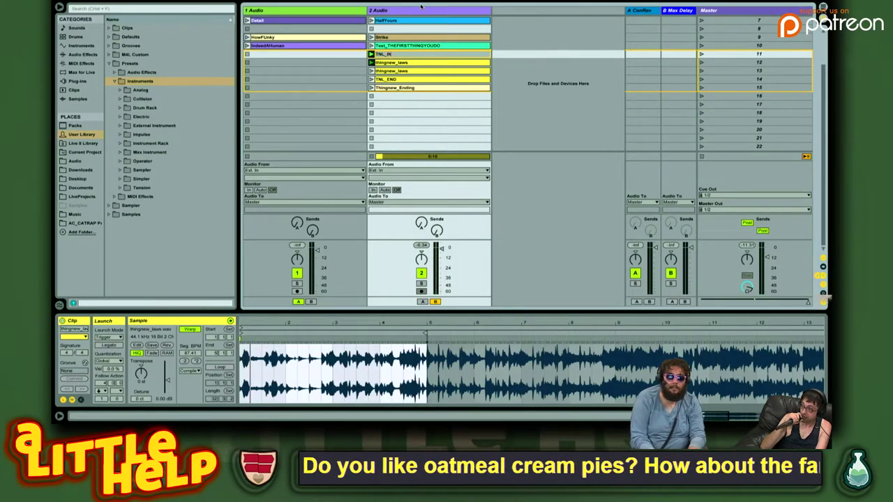
text(NL_INTRO)
key(Return)
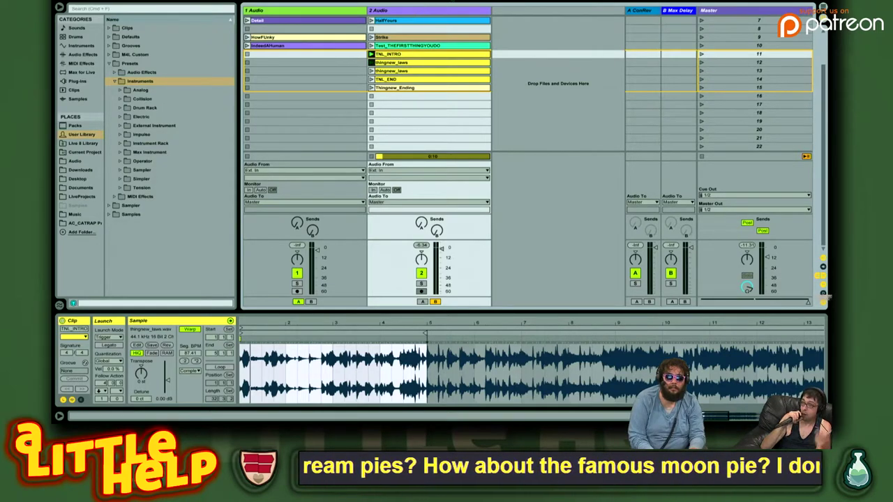
Rename the thingnew_laws clip in slot 12 to TNL_A
click(418, 64)
key(ctrl+r)
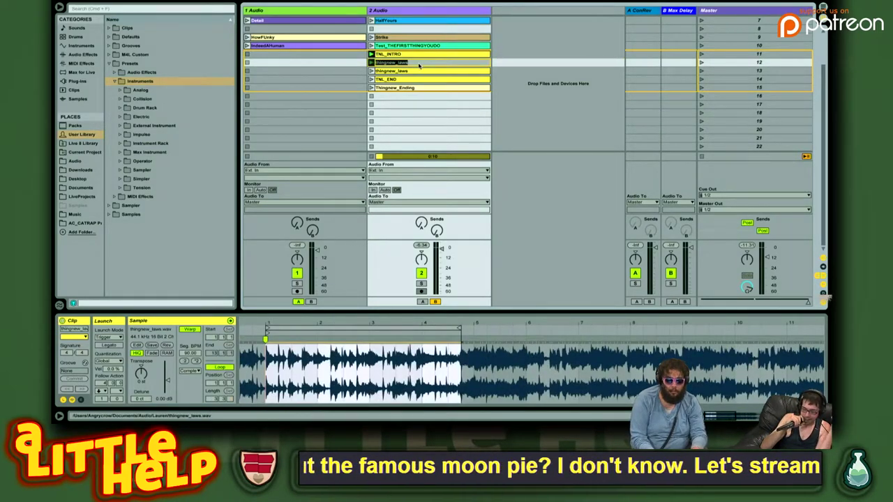
text(TNL_A)
key(Return)
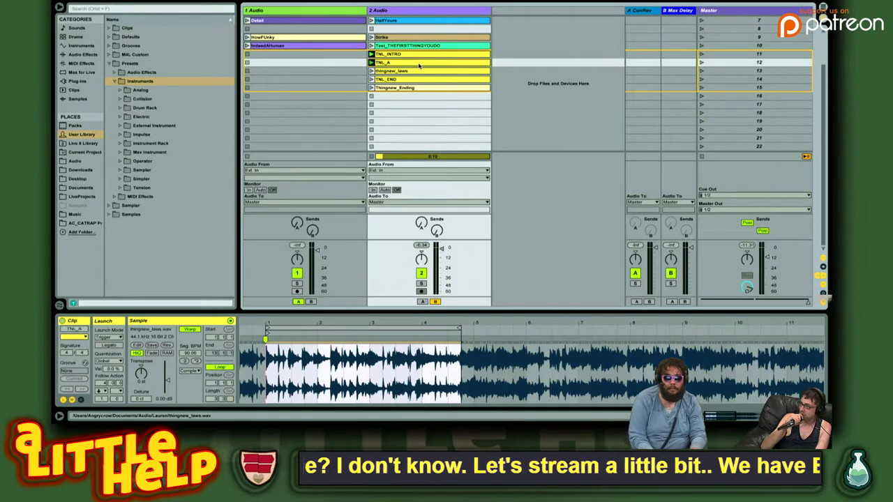
Rename the thingnew_laws clip in slot 13 to TNL_B
key(Down)
key(ctrl+r)
text(T)
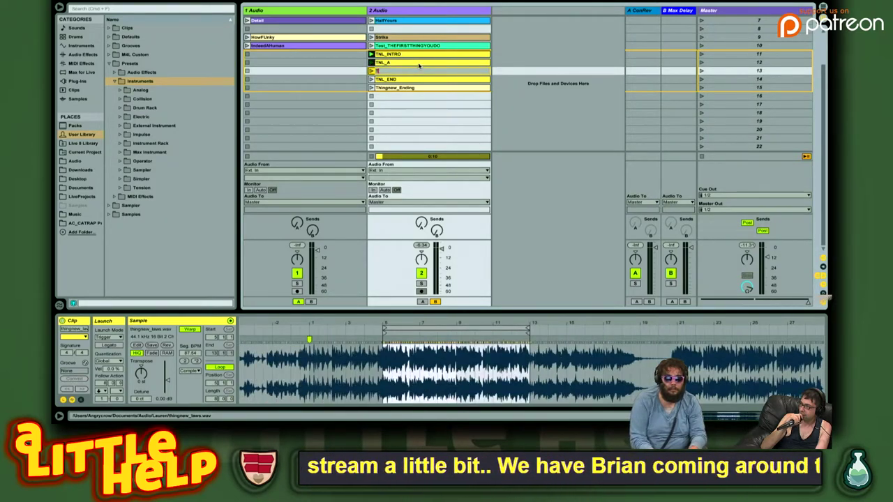
text(NL_B)
key(BackSpace)
text(B)
key(Return)
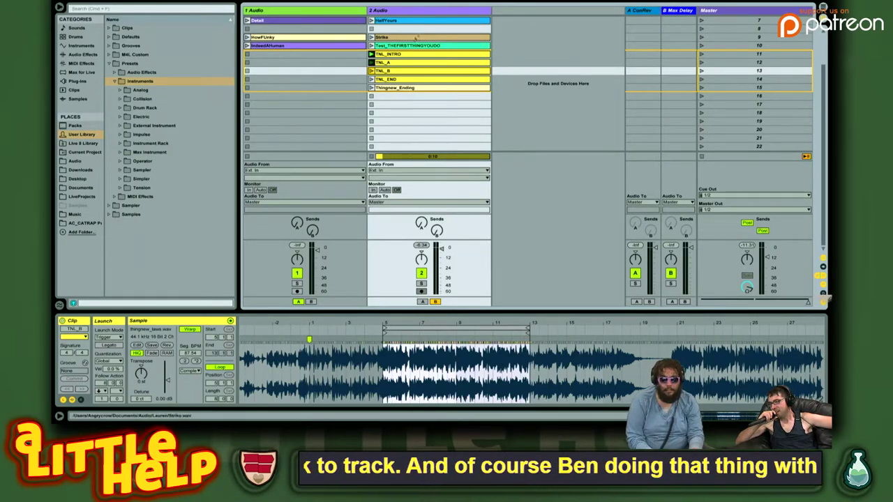
Enable warping and looping on the Thingnew_Ending clip and move its loop start to the ending section, at about bar 25
click(411, 88)
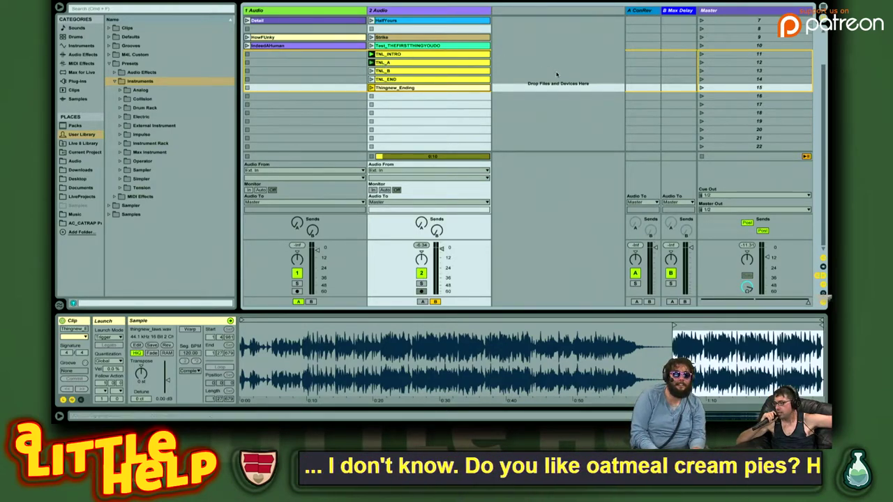
key(Up)
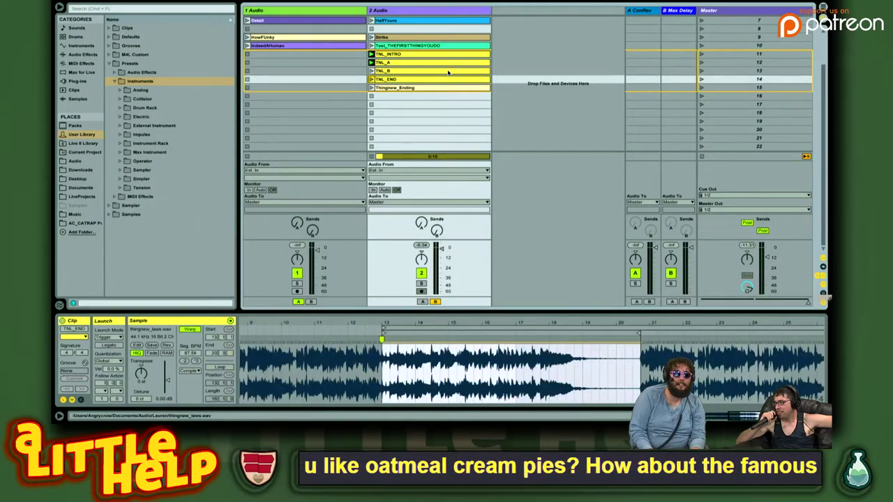
key(Up)
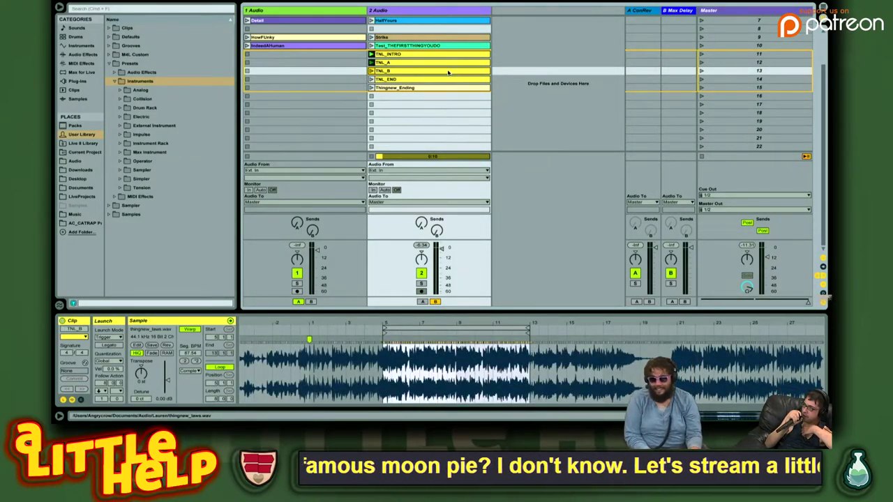
key(Down)
key(Down)
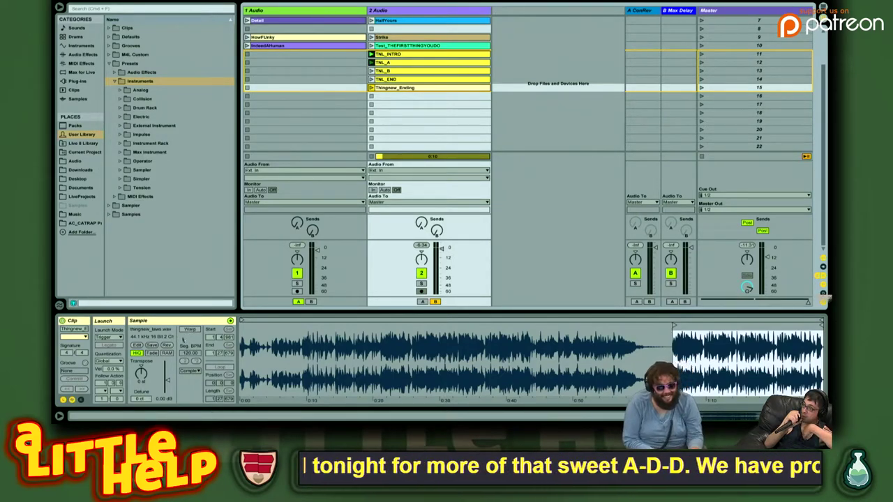
click(187, 329)
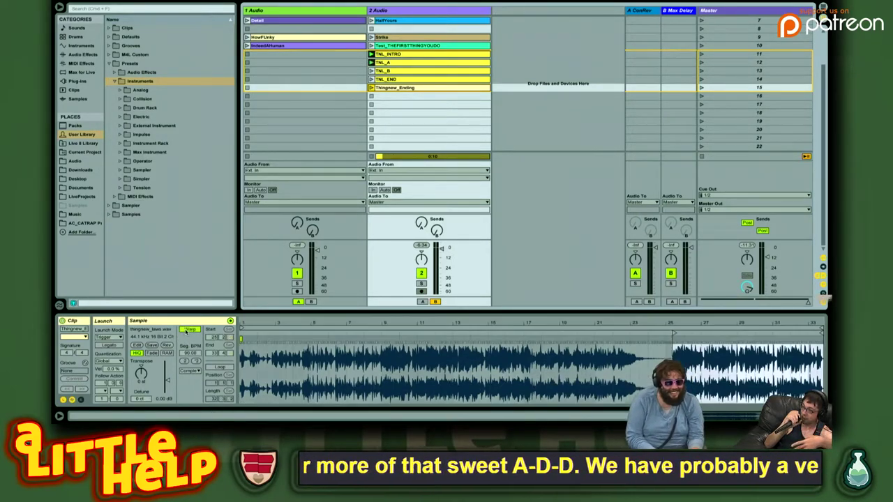
click(220, 368)
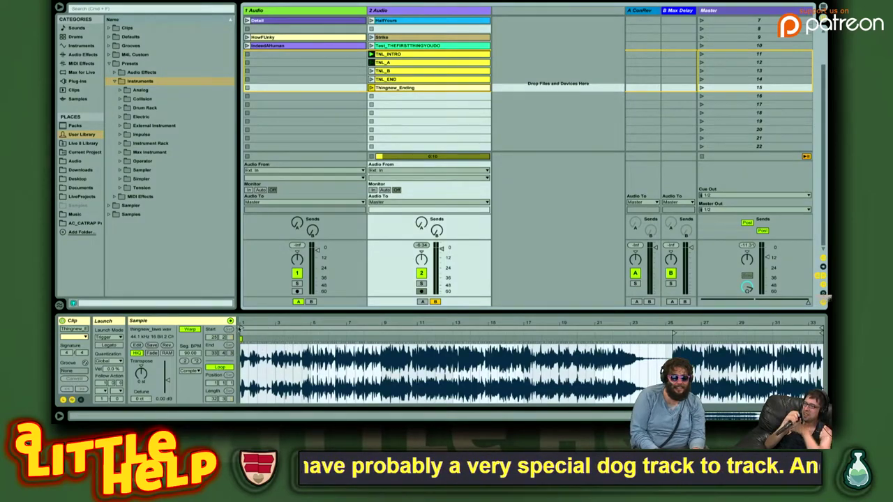
mouse_move(241, 332)
mouse_down()
mouse_move(694, 329)
mouse_move(674, 329)
mouse_up()
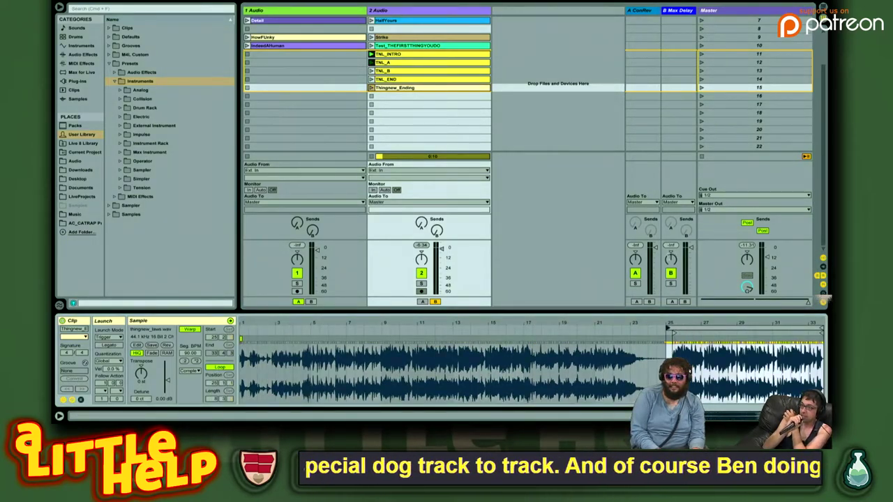
Set the loop length of the Thingnew_Ending clip to 8 bars
drag(765, 324, 757, 368)
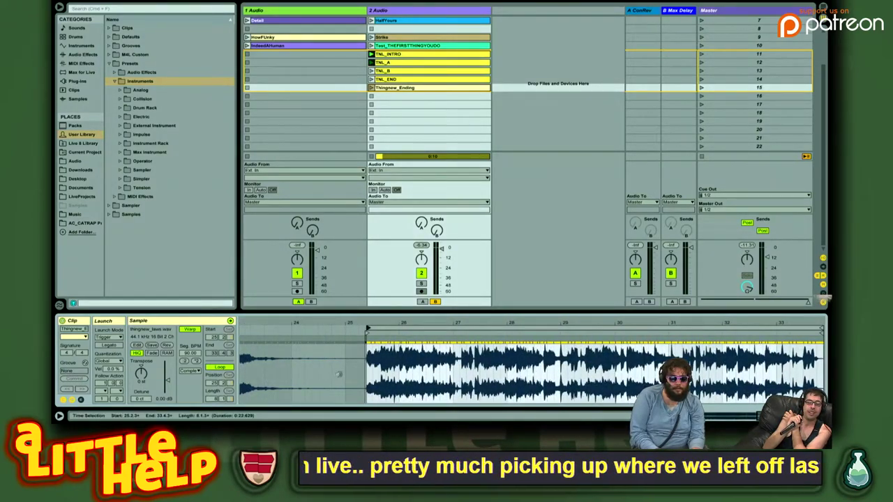
click(216, 399)
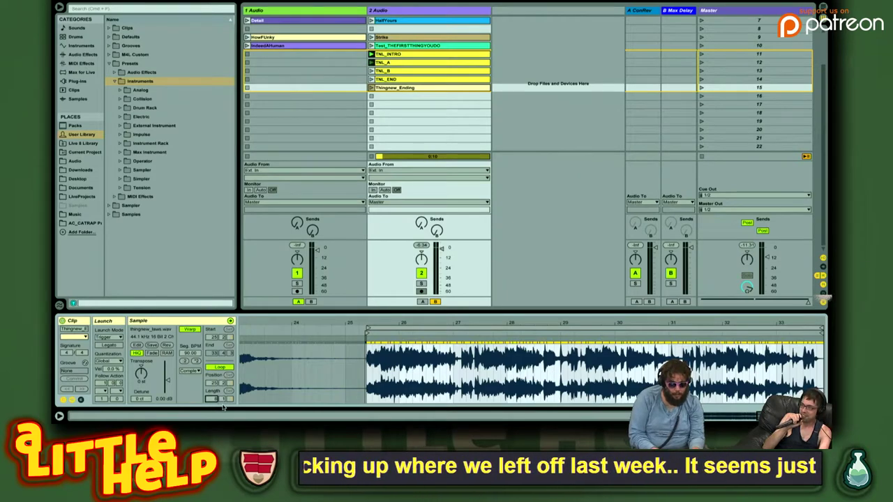
text(8)
key(Return)
Align the Thingnew_Ending loop start with the ending's first transient and set 1.1.1 at that point
drag(375, 324, 348, 334)
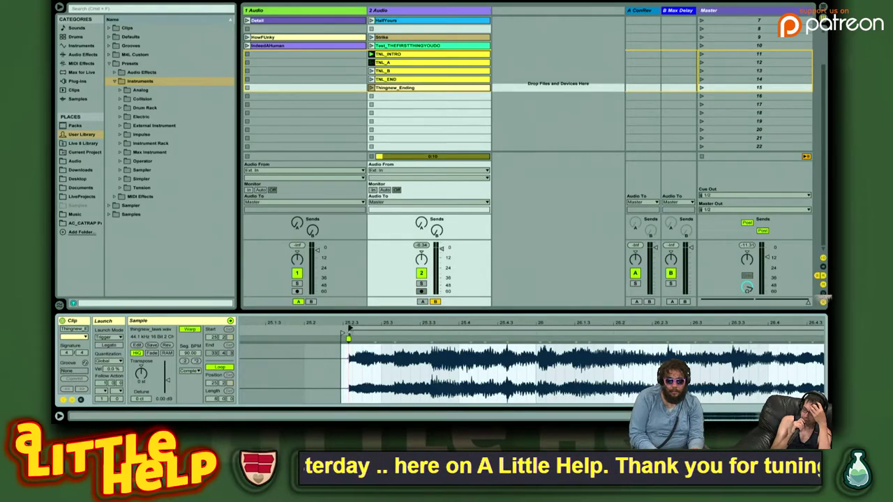
mouse_move(343, 333)
mouse_down()
mouse_move(373, 321)
mouse_move(357, 321)
mouse_up()
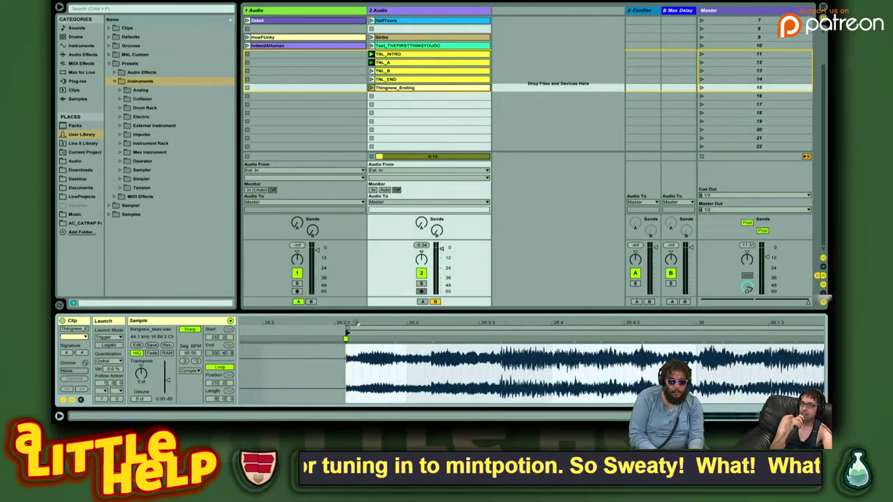
right_click(346, 333)
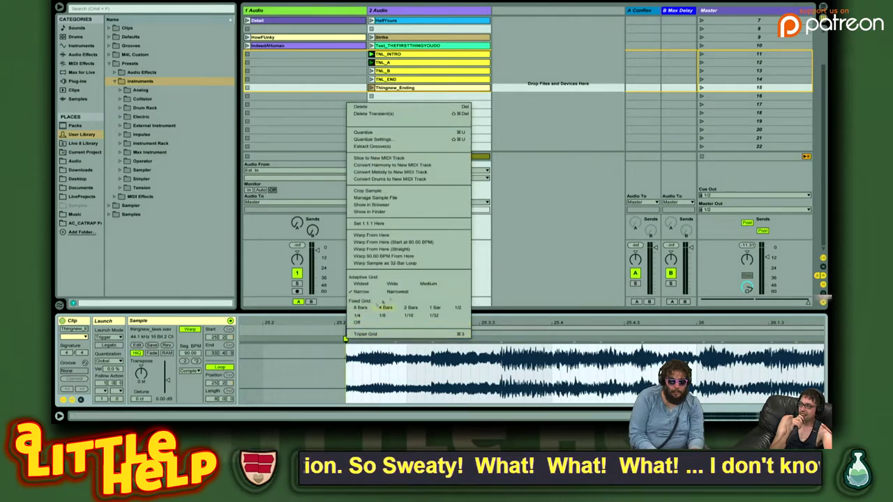
click(377, 224)
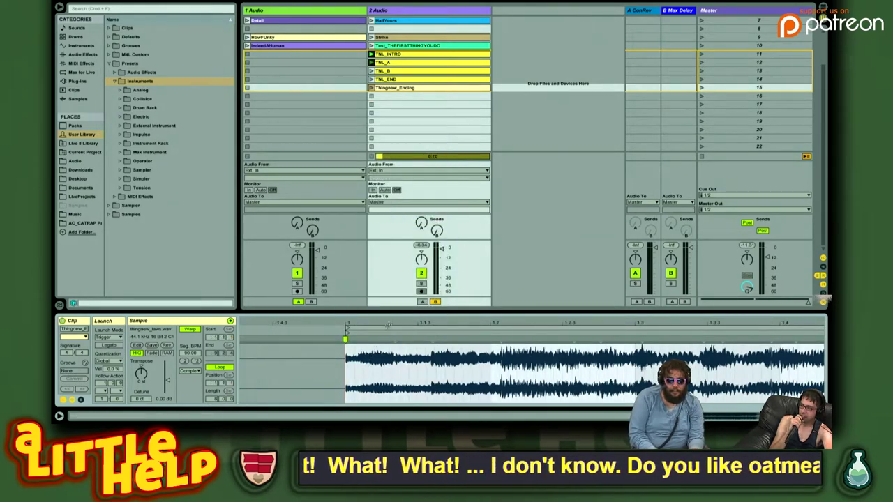
Audition the Thingnew_Ending clip and inspect its loop from the start to the loop end near bar 9
drag(380, 323, 240, 319)
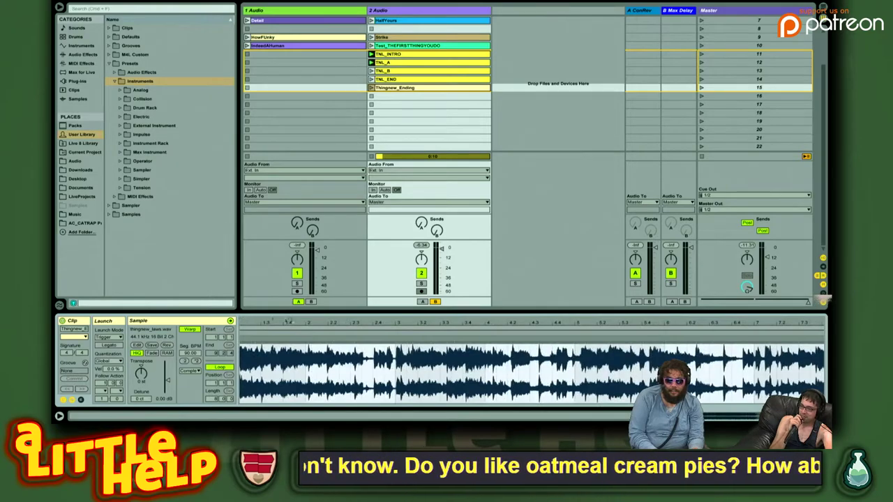
drag(331, 322, 439, 320)
mouse_move(803, 322)
mouse_down()
mouse_move(806, 307)
mouse_move(802, 325)
mouse_move(793, 321)
mouse_up()
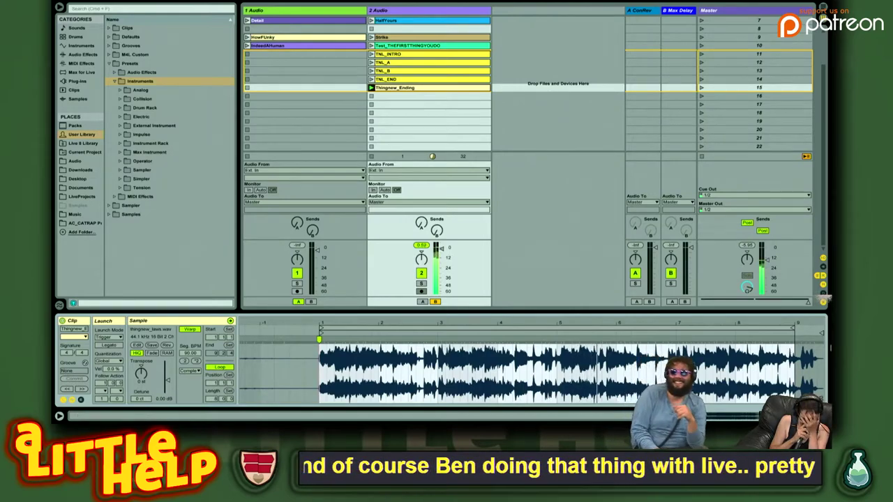
Add a warp marker on the transient just after the Thingnew_Ending loop start and set 1.1.1 at that marker
drag(632, 321, 655, 321)
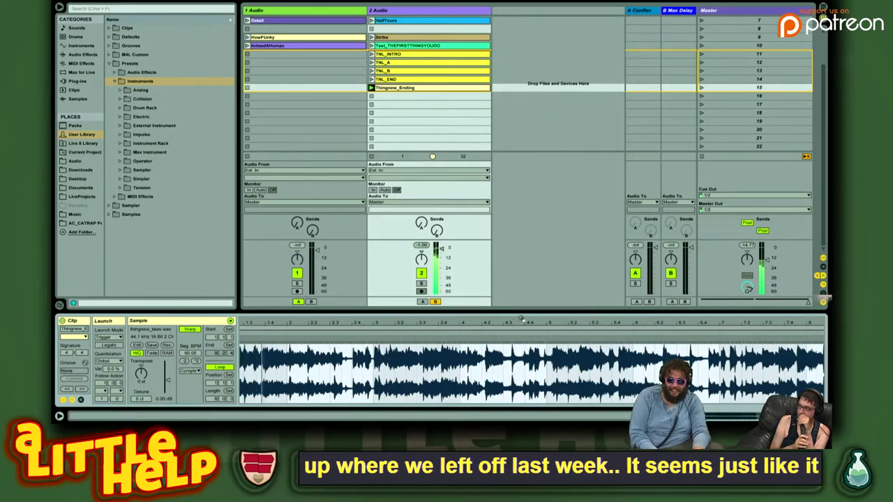
scroll(438, 356, left, 5)
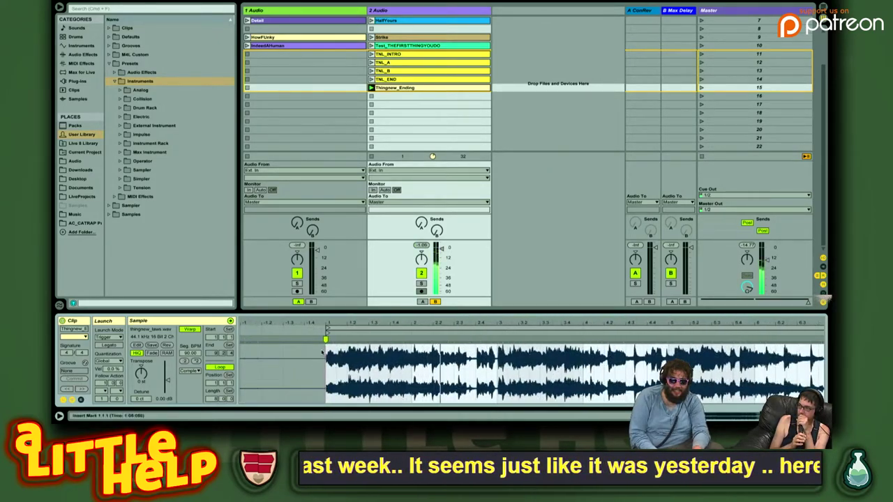
double_click(349, 340)
right_click(348, 340)
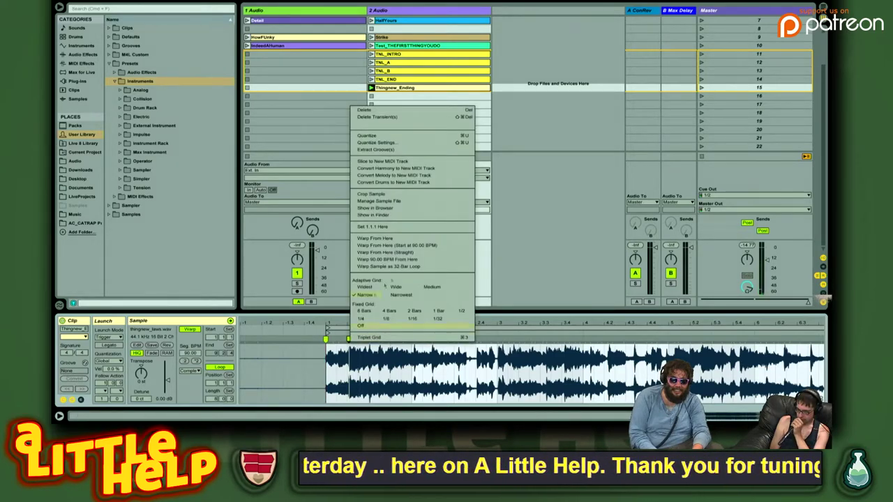
click(380, 238)
key(space)
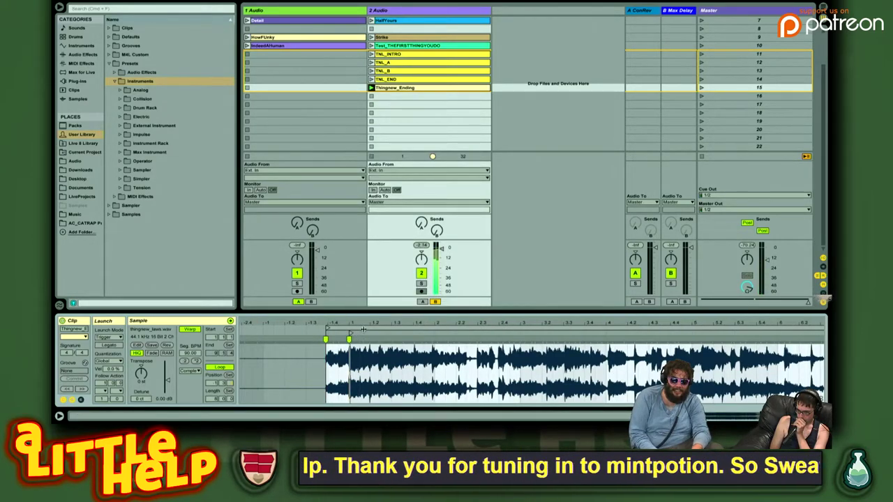
Audition the Thingnew_Ending loop and pull its loop end back to just before 8.4
drag(375, 323, 376, 296)
drag(520, 314, 483, 320)
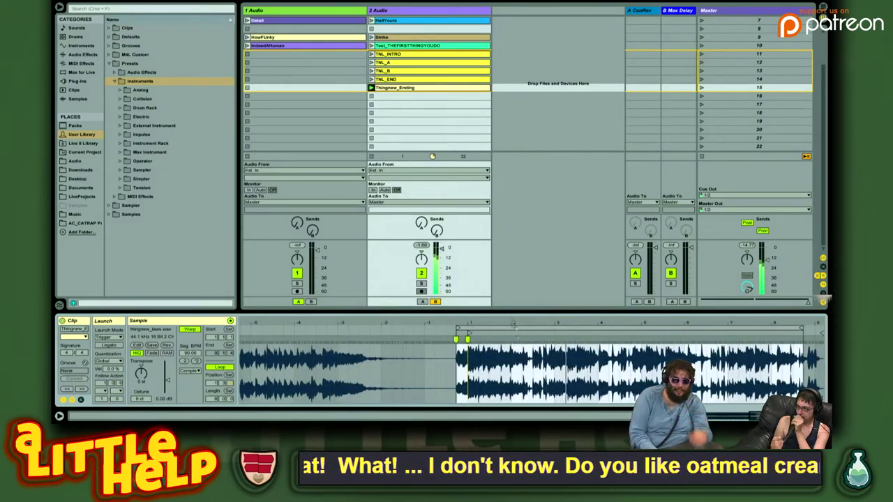
drag(785, 322, 752, 343)
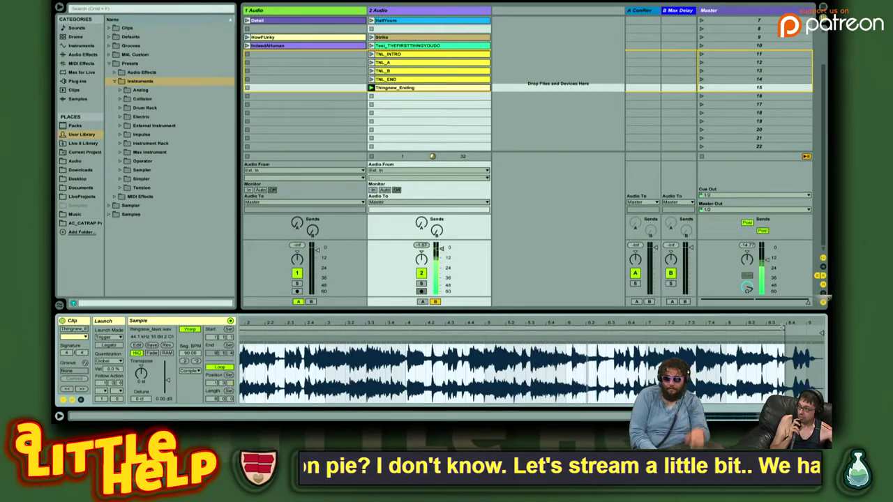
click(783, 327)
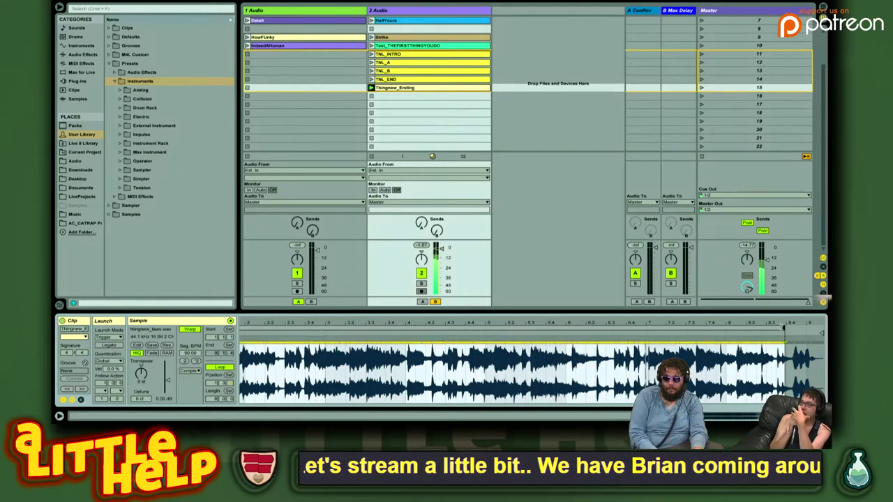
drag(783, 327, 764, 327)
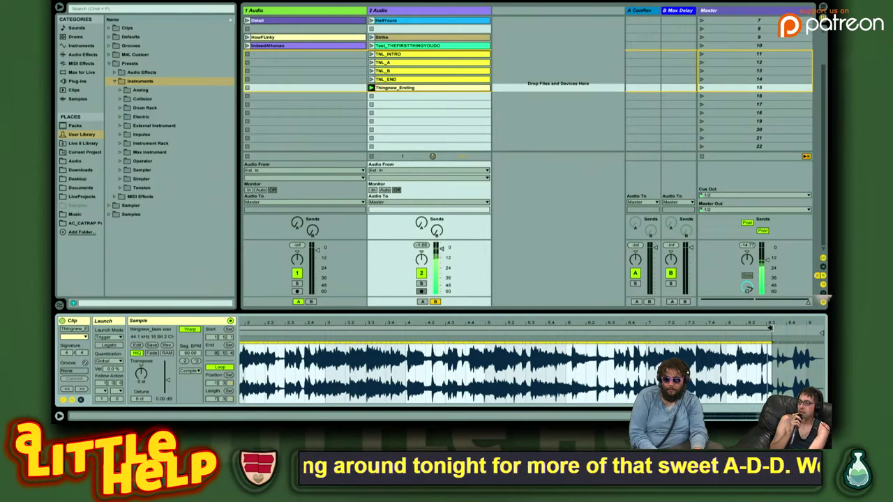
drag(775, 328, 781, 328)
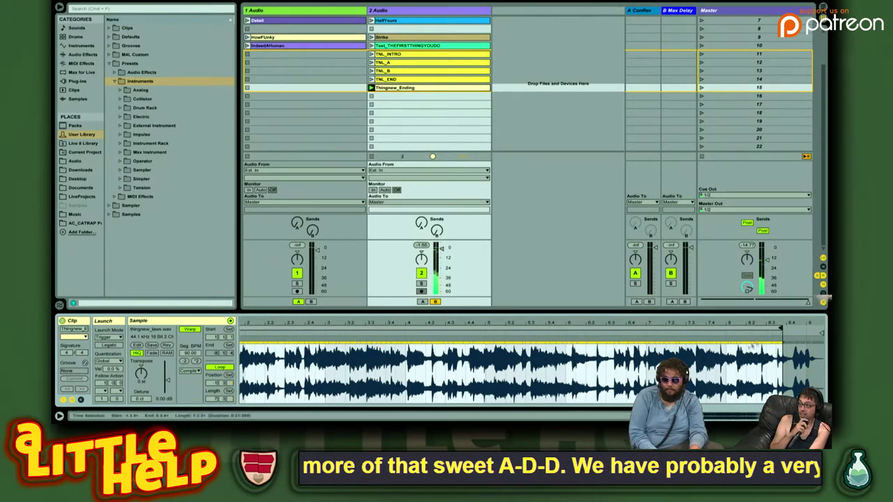
Audition the Thingnew_Ending clip from about bar 8 and nudge its loop end slightly outward
click(732, 328)
click(730, 337)
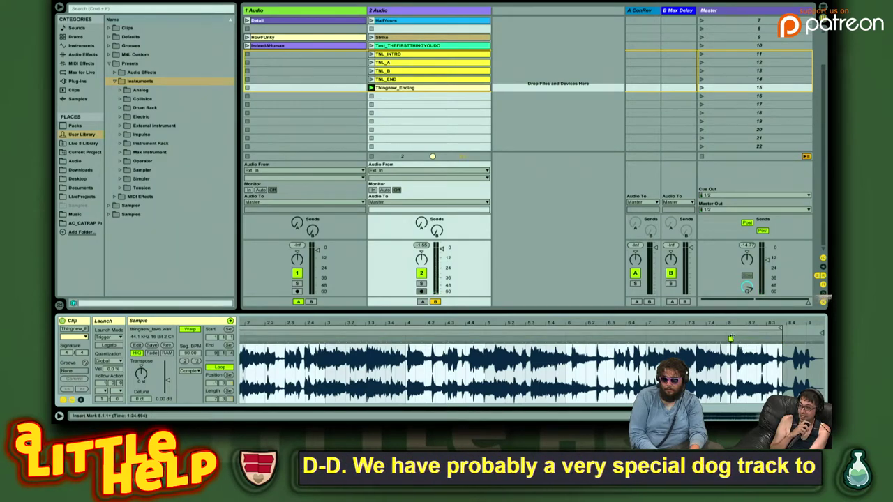
key(space)
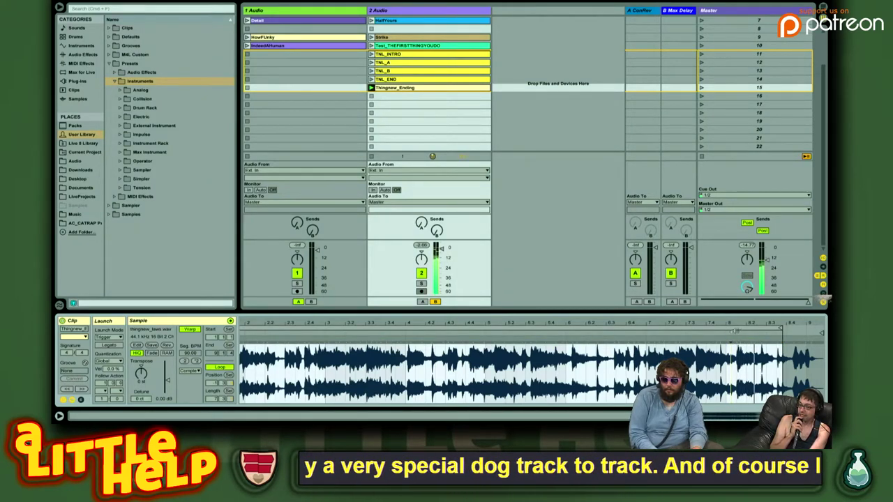
drag(781, 327, 792, 327)
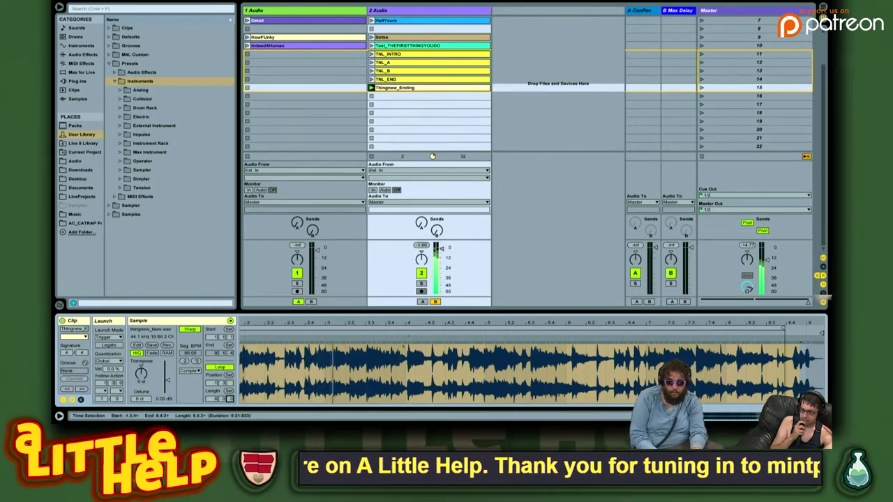
Review the full Thingnew_Ending loop up to its end and turn looping off for the clip
drag(392, 321, 282, 311)
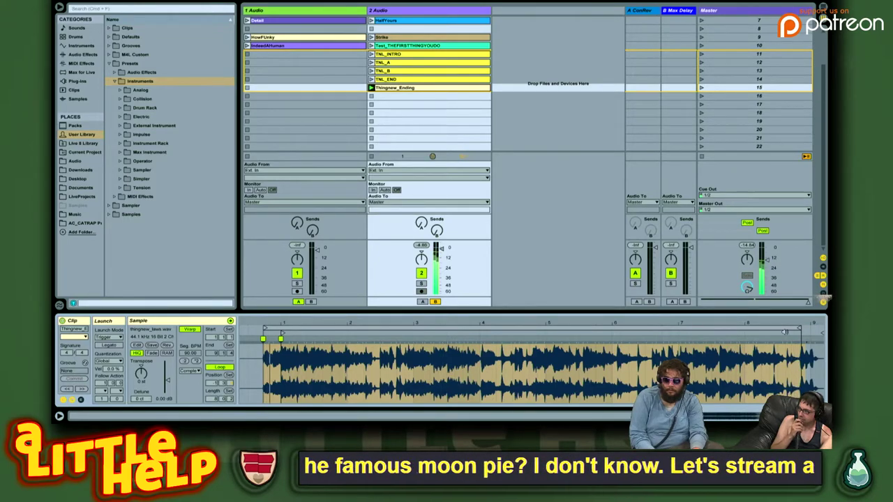
drag(800, 327, 791, 323)
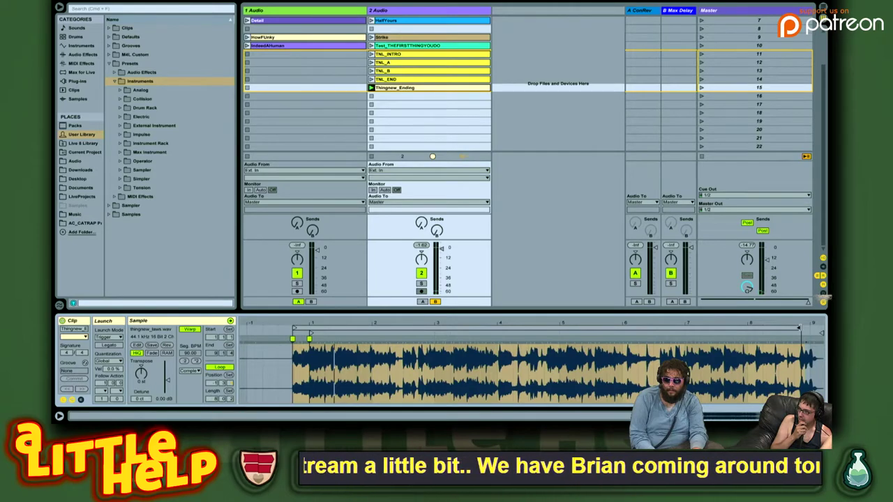
click(220, 367)
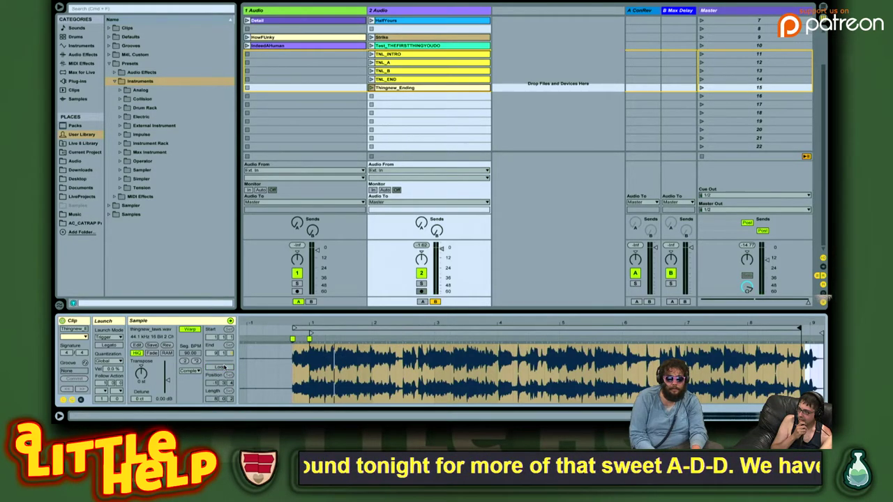
Audition the chain from TNL_INTRO to TNL_END and examine each clip's boundaries, loop and follow action settings
click(435, 129)
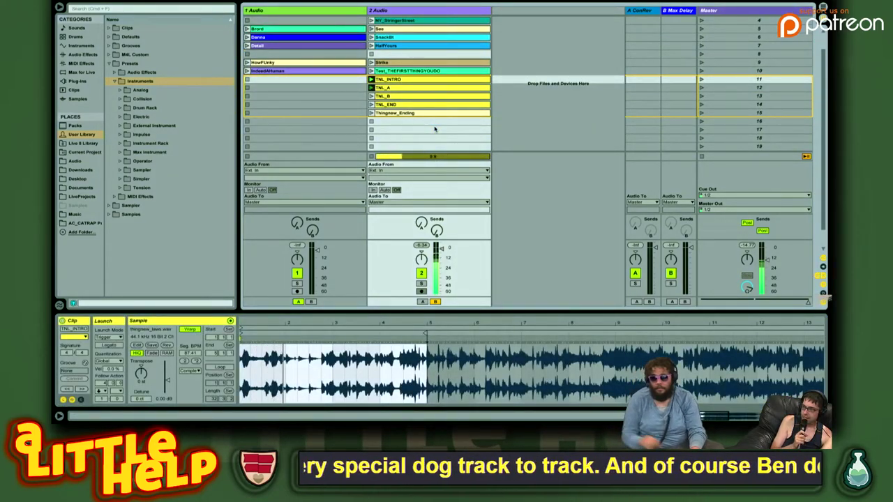
click(399, 96)
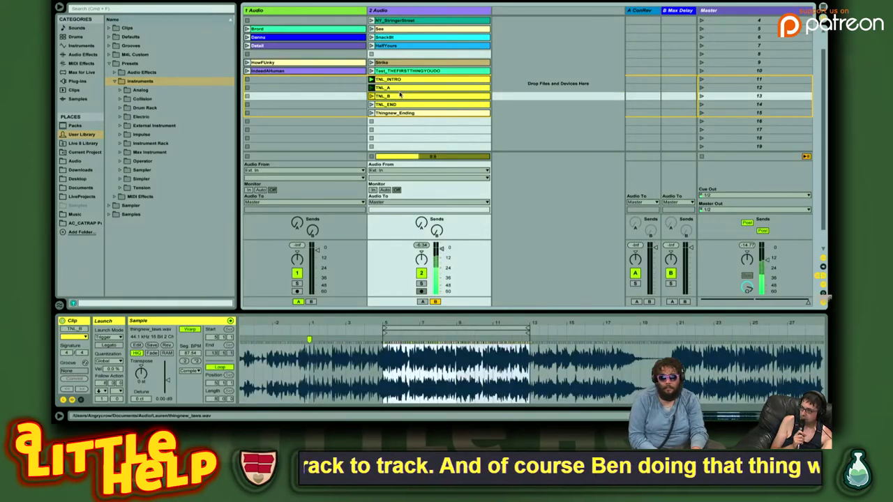
click(399, 87)
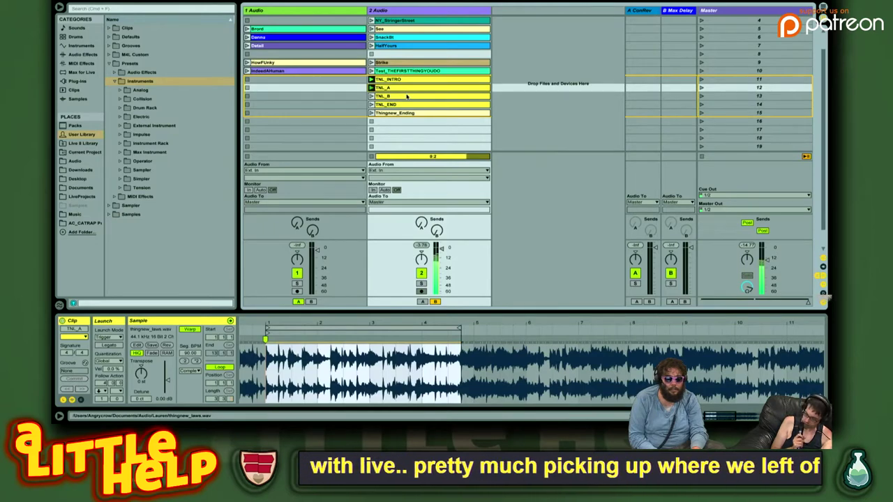
click(406, 96)
click(414, 105)
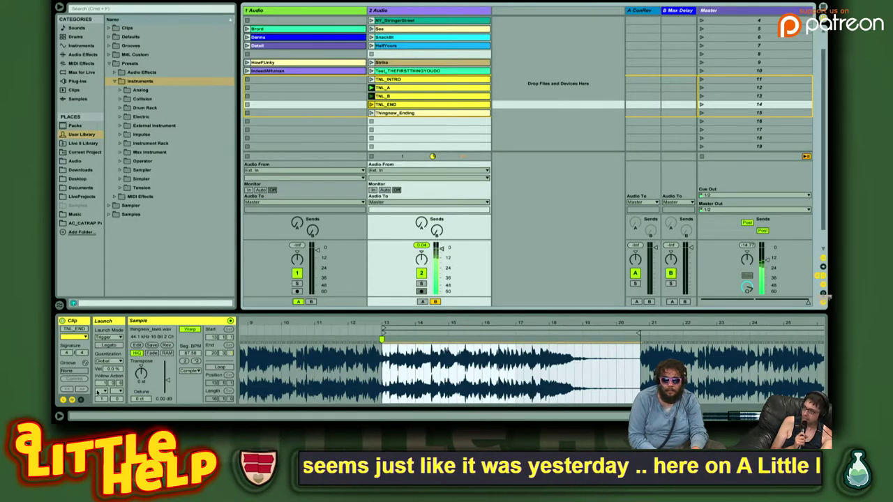
drag(385, 358, 640, 374)
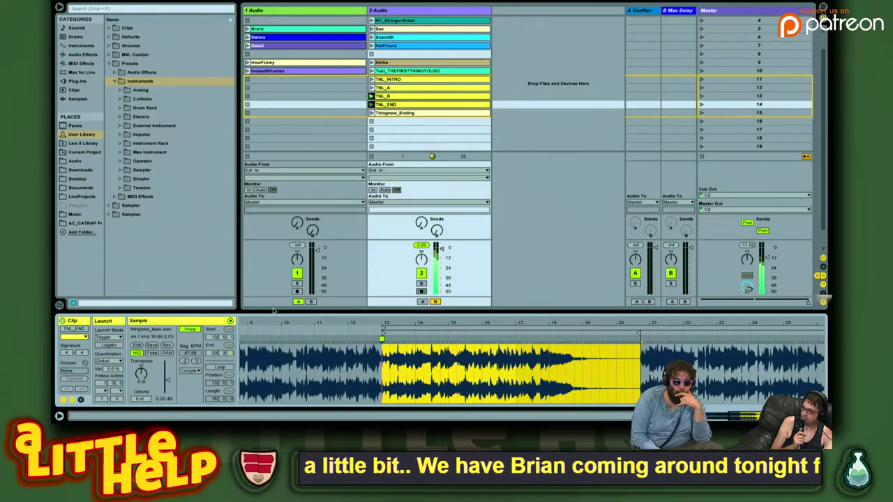
click(457, 104)
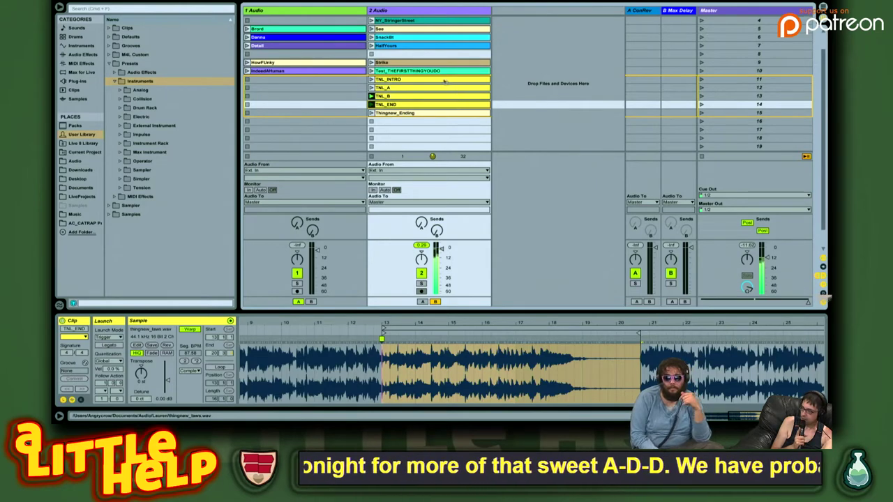
scroll(441, 131, up, 3)
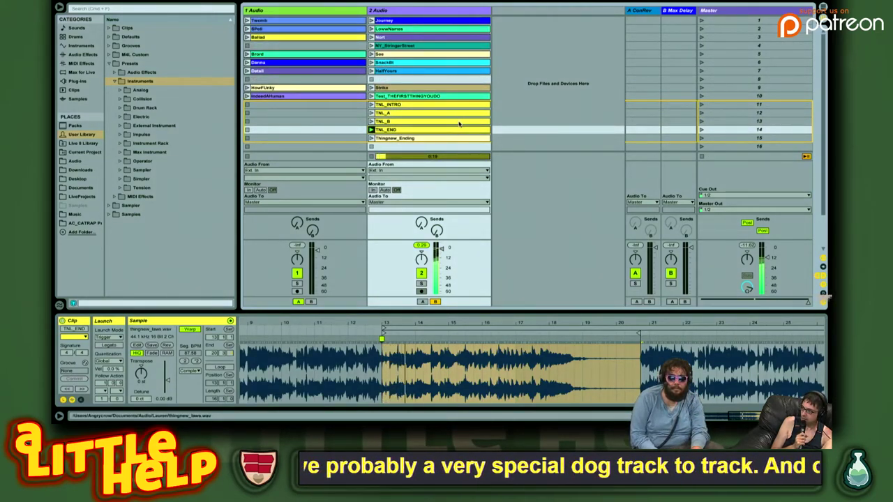
scroll(457, 123, down, 3)
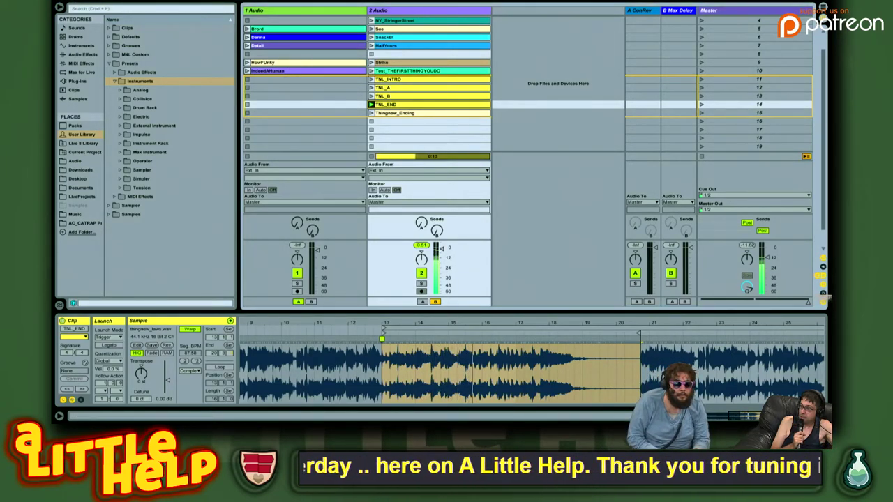
scroll(331, 121, up, 3)
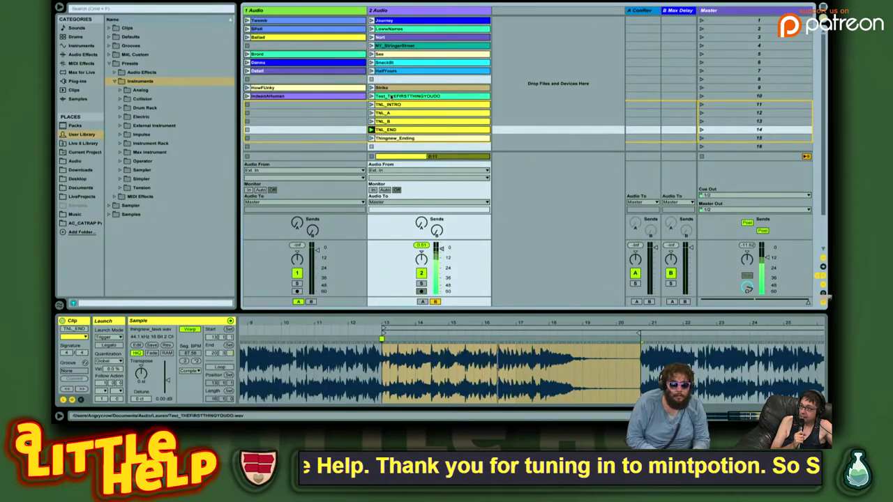
Move the five clips from TNL_INTRO to Thingnew_Ending down to scenes 16 to 20 on track 2
click(437, 103)
scroll(439, 120, down, 6)
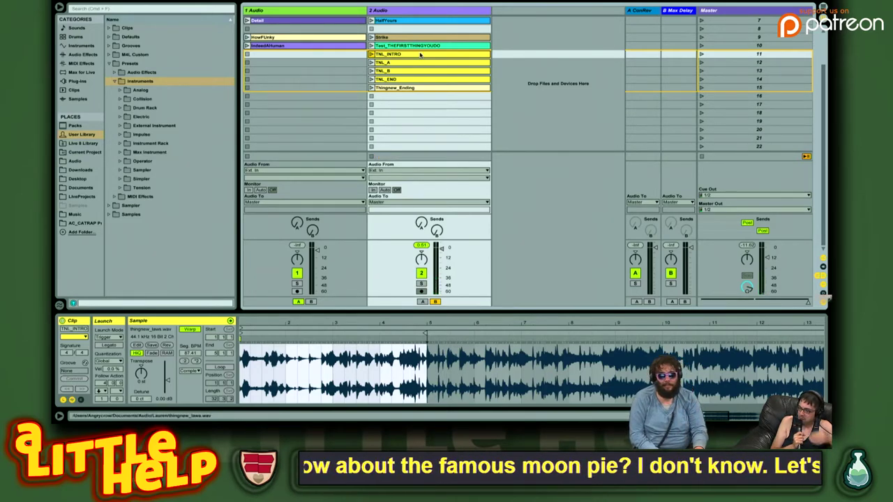
shift+click(430, 87)
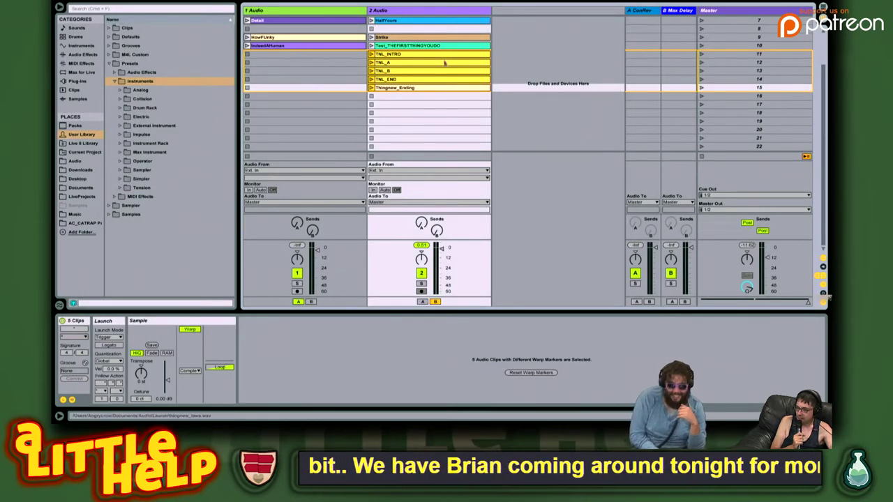
drag(437, 60, 438, 105)
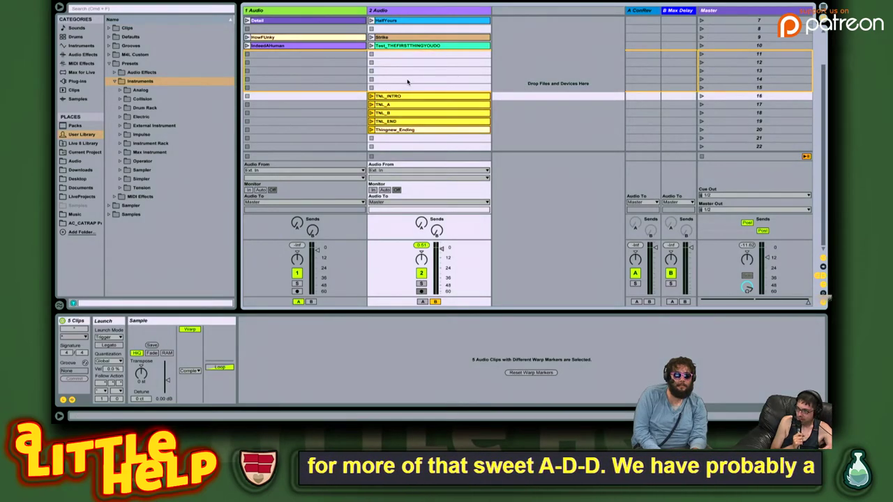
Delete the Test_THEFIRSTTHINGYOUDO clip from scene 10 of track 2
scroll(410, 80, up, 3)
click(397, 96)
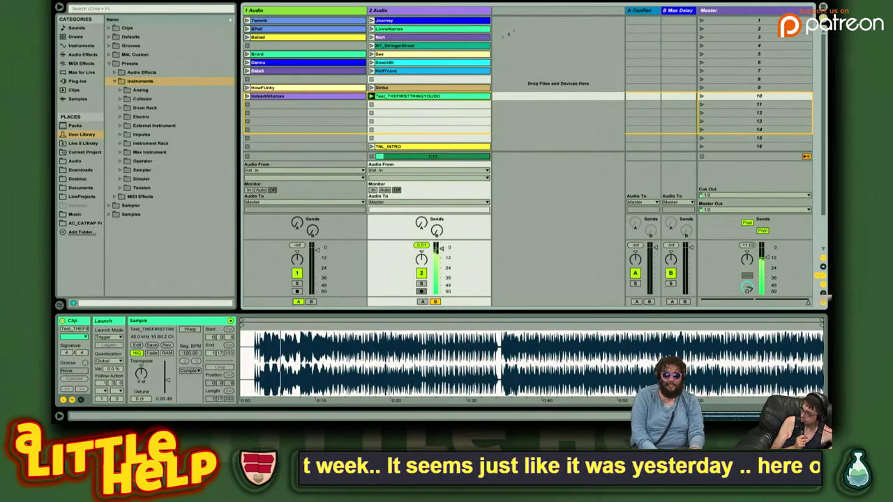
key(Delete)
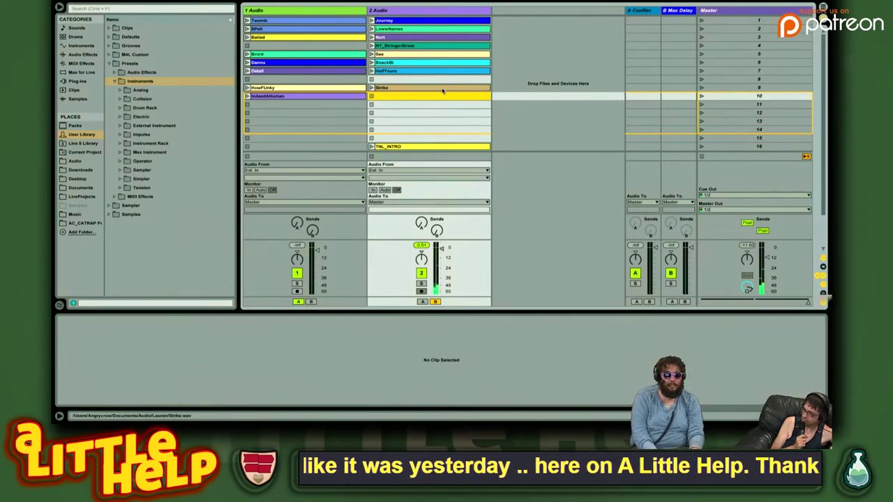
Launch the IndeedAHuman clip on track 1 and audition its opening bars
click(305, 96)
key(Return)
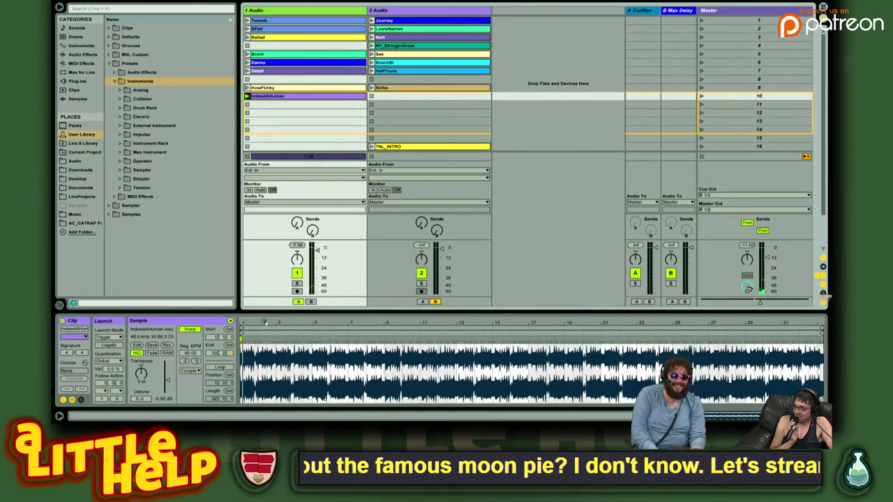
mouse_move(272, 321)
mouse_down()
mouse_move(273, 328)
mouse_move(261, 323)
mouse_up()
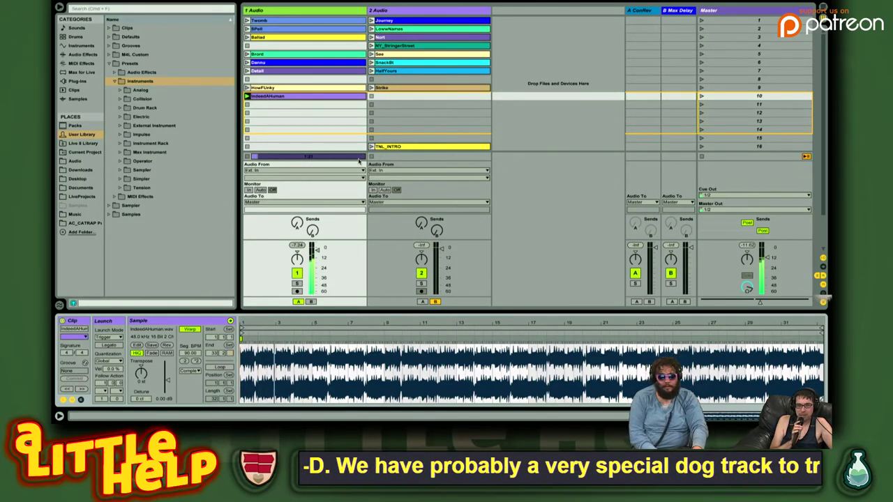
Move the IndeedAHuman clip to scene 16, beside TNL_INTRO, and turn on looping for it
scroll(352, 131, down, 3)
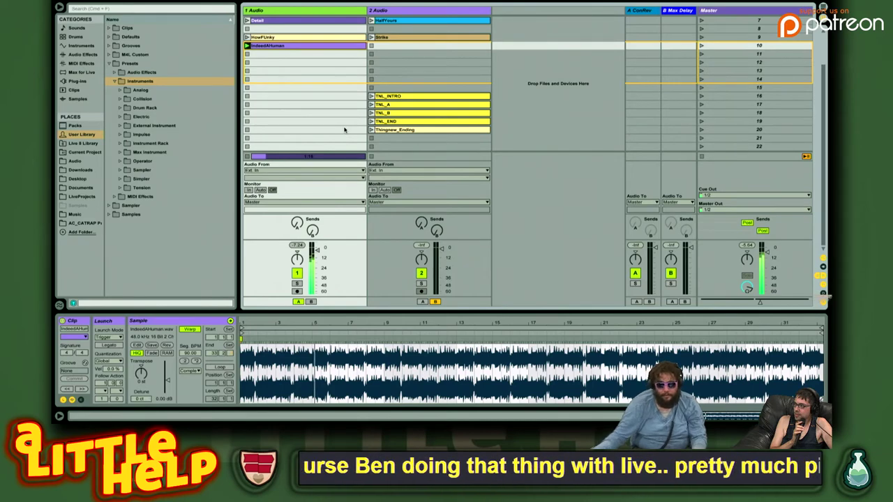
drag(302, 47, 301, 102)
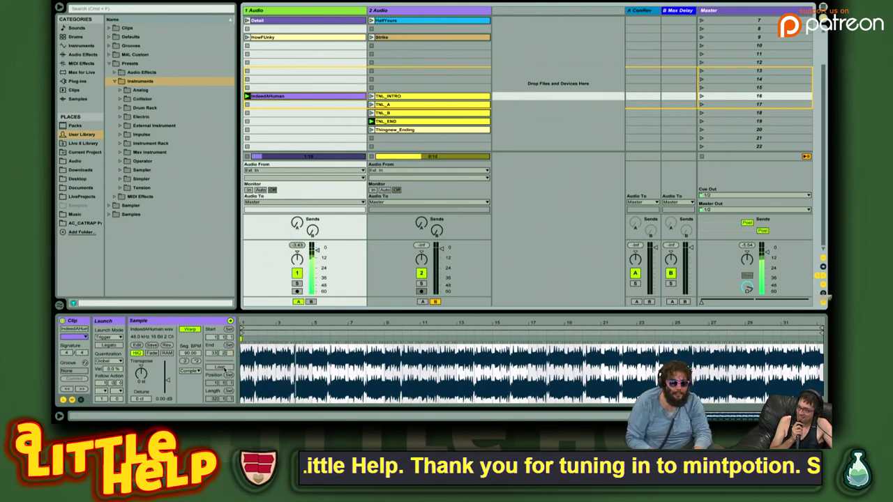
click(223, 368)
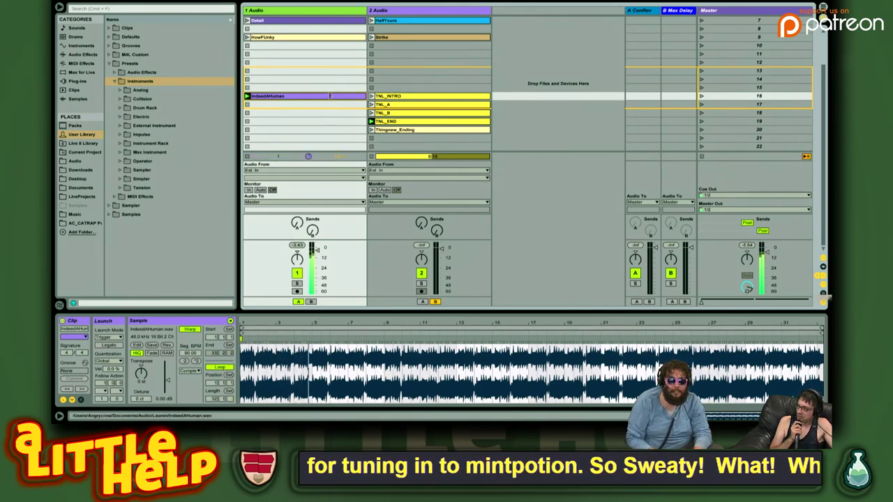
scroll(393, 79, up, 3)
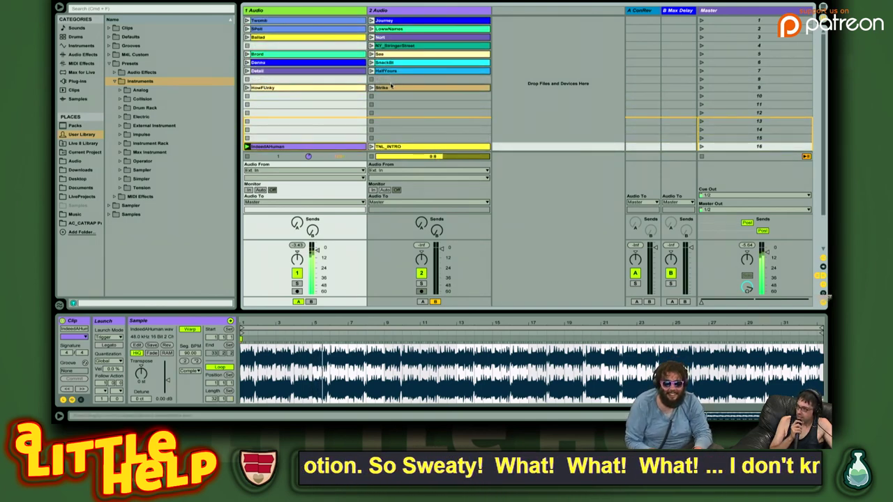